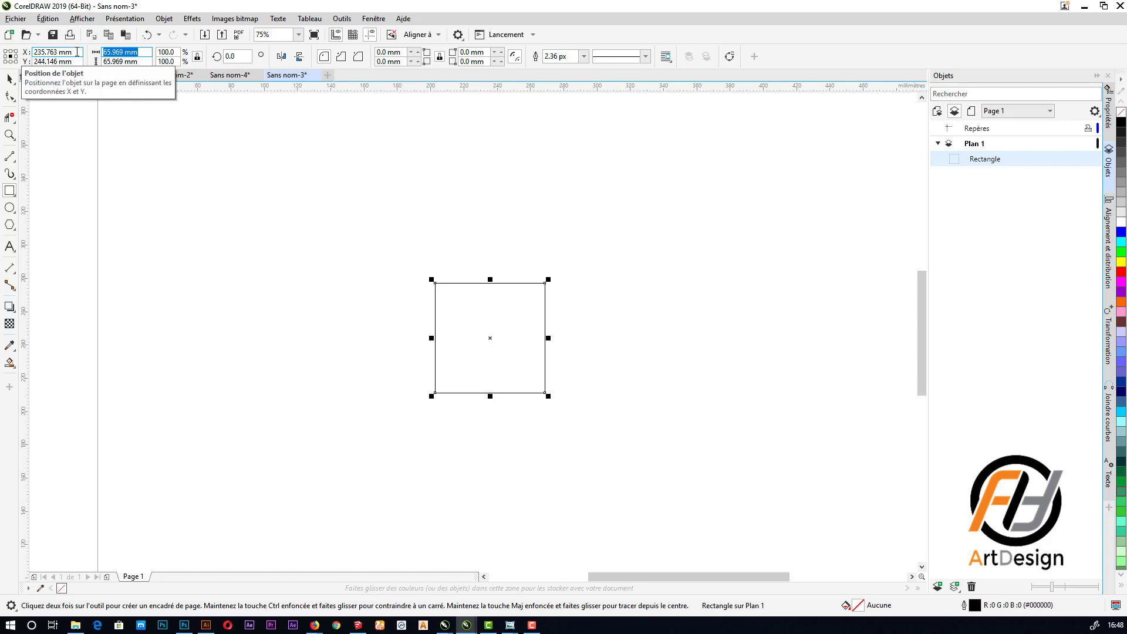
- Resize the square to 54 mm and create one copy of it rotated by 45°
{"action": "type", "text": "54"}
{"action": "key", "text": "Return"}
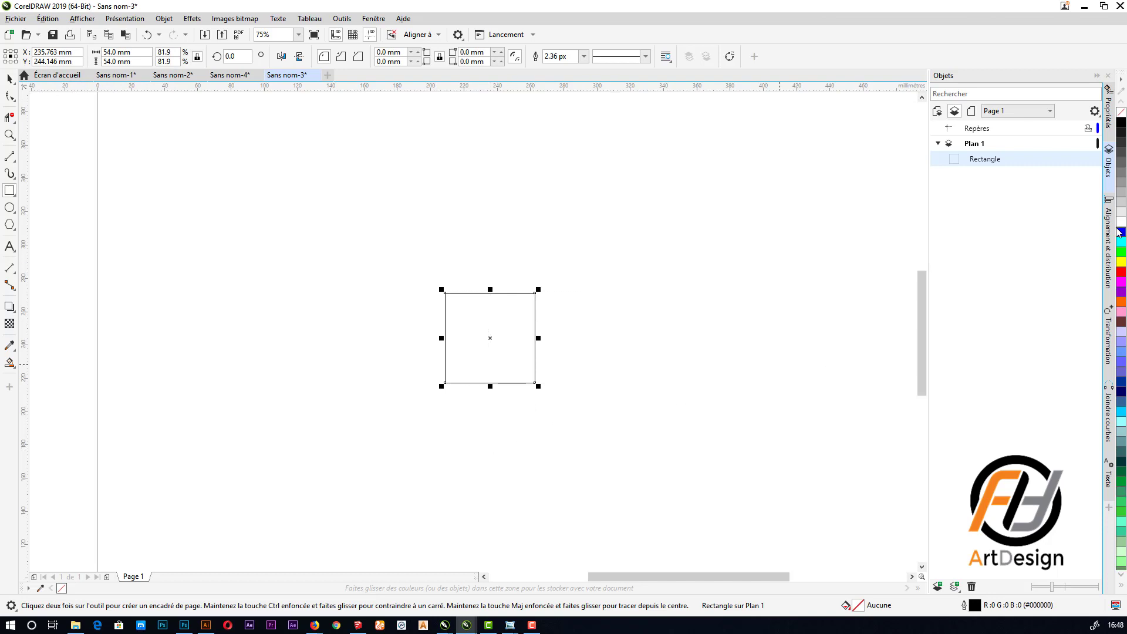
{"action": "left_click", "coordinate": [1107, 338]}
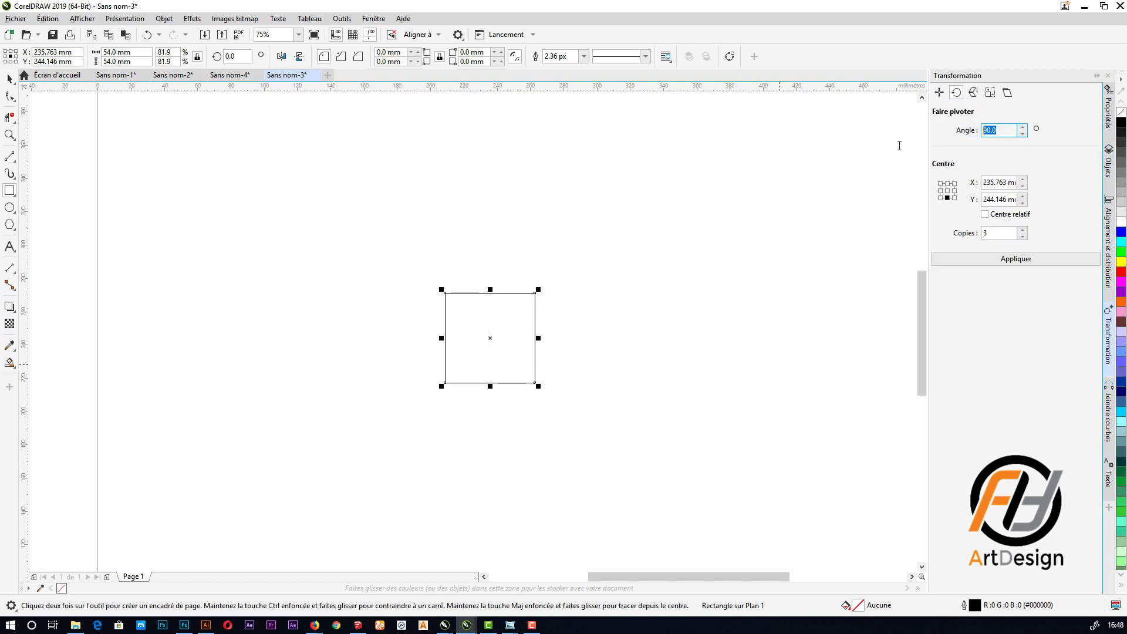
{"action": "left_click", "coordinate": [1022, 233]}
{"action": "left_click", "coordinate": [1023, 238]}
{"action": "left_click", "coordinate": [1023, 237]}
{"action": "left_click", "coordinate": [1010, 260]}
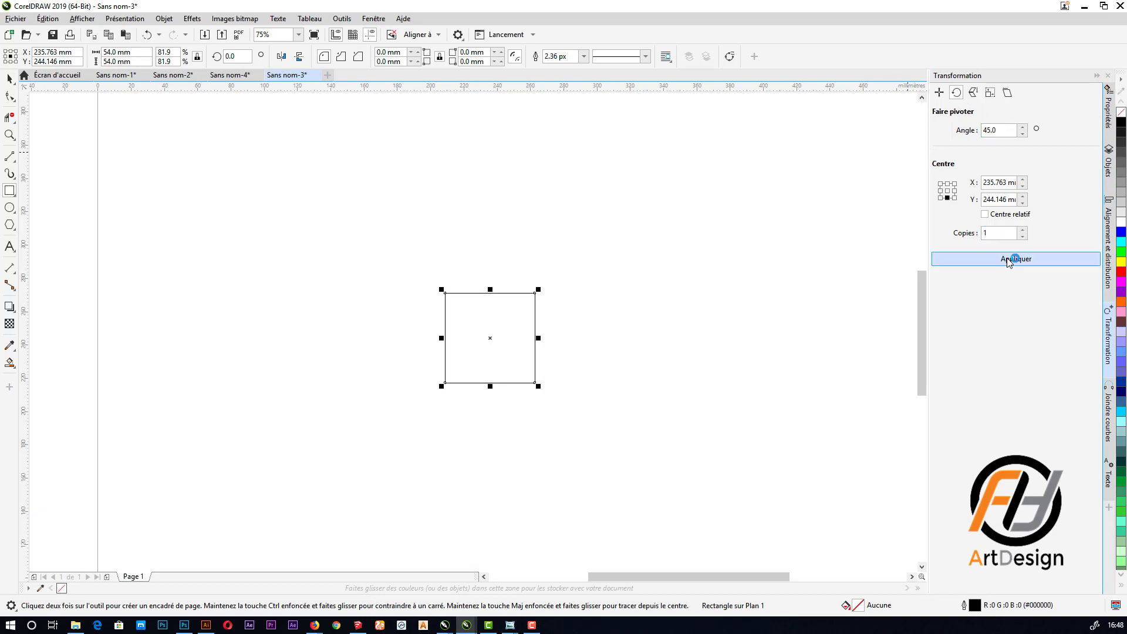
{"action": "key", "text": "Tab"}
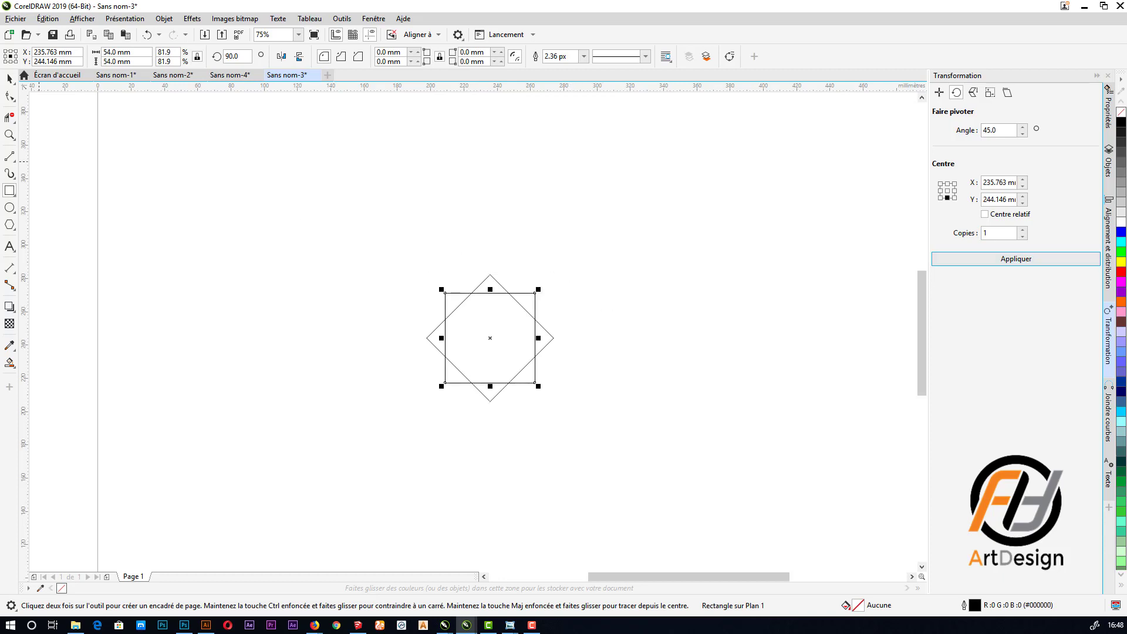
- Weld the square and its rotated copy into a single eight-pointed star
{"action": "left_click", "coordinate": [9, 78]}
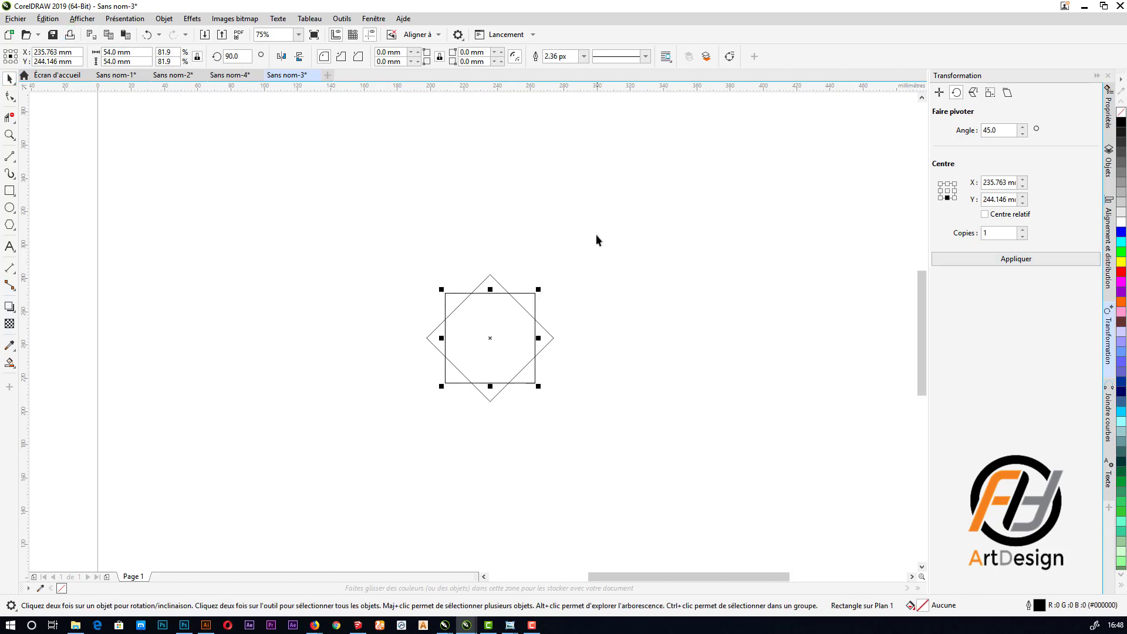
{"action": "left_click_drag", "start_coordinate": [319, 432], "coordinate": [321, 433]}
{"action": "scroll", "coordinate": [531, 352], "scroll_direction": "up", "scroll_amount": 1}
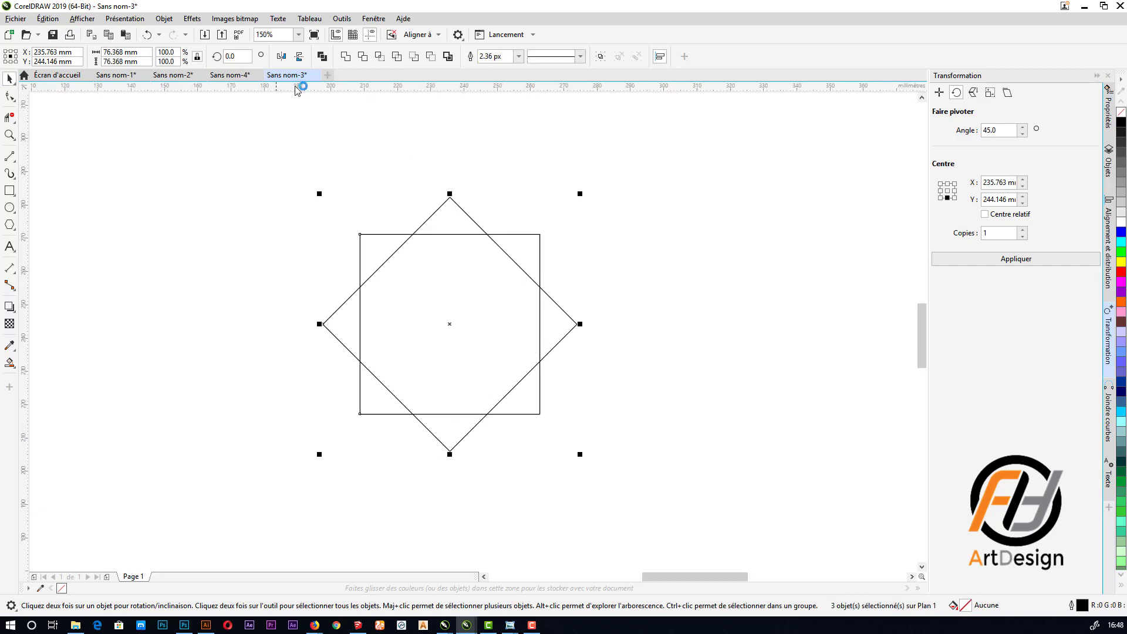
{"action": "left_click", "coordinate": [346, 57]}
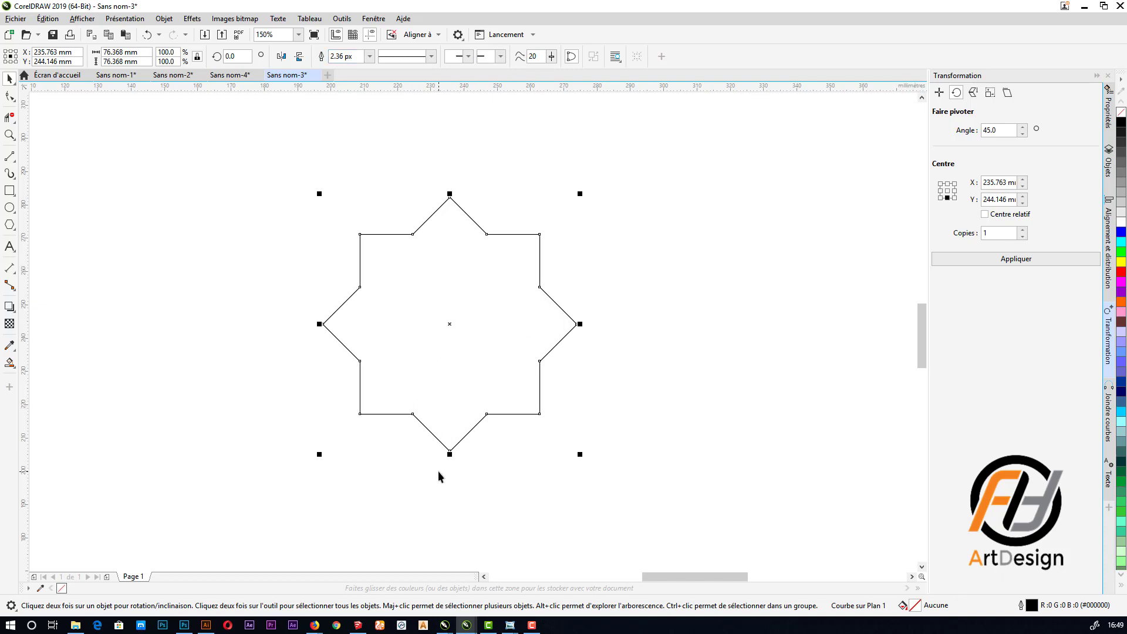
- Draw a spacing square of about 38 mm between the star's top and right tips, and move it diagonally up and right of the star
{"action": "scroll", "coordinate": [438, 471], "scroll_direction": "down", "scroll_amount": 2}
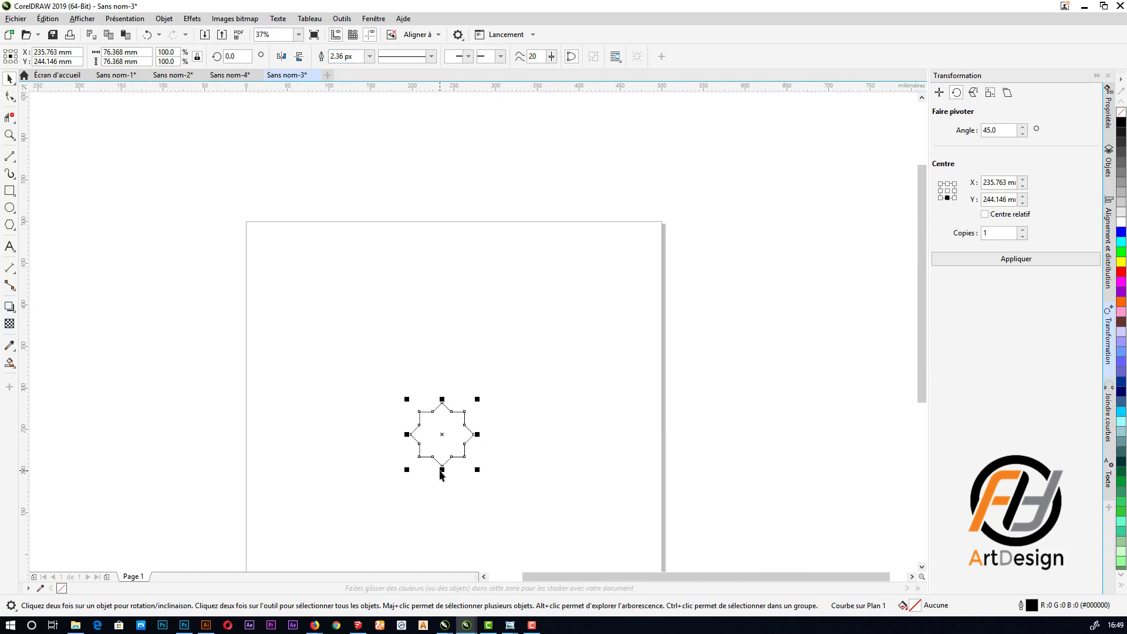
{"action": "scroll", "coordinate": [448, 459], "scroll_direction": "up", "scroll_amount": 1}
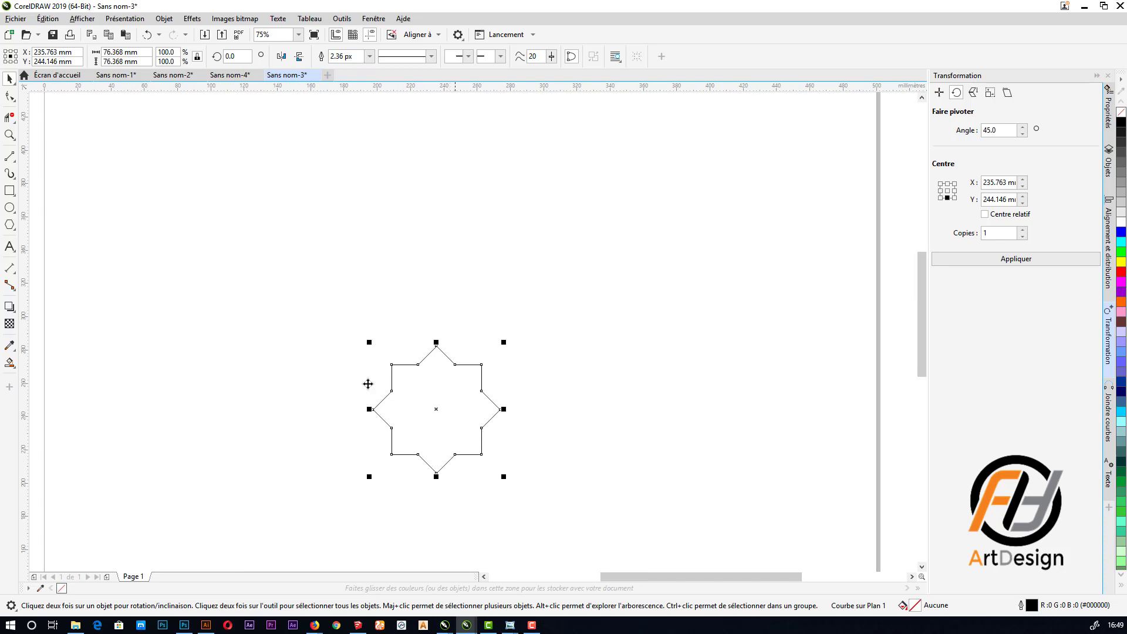
{"action": "left_click", "coordinate": [15, 192]}
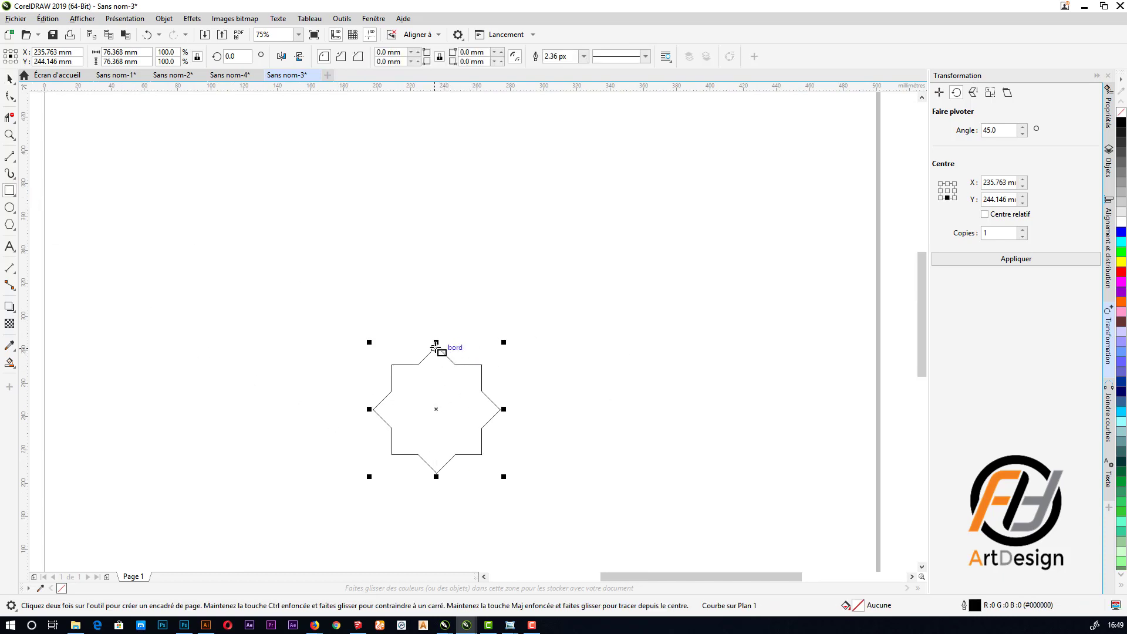
{"action": "left_click_drag", "start_coordinate": [436, 345], "coordinate": [506, 411]}
{"action": "key", "text": "space"}
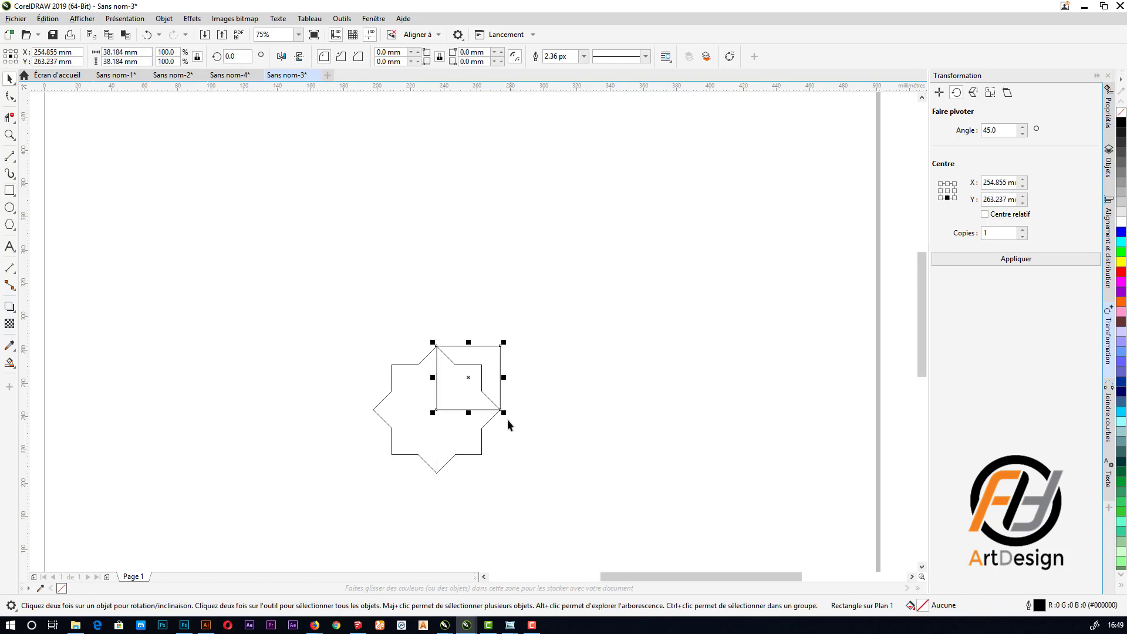
{"action": "left_click_drag", "start_coordinate": [435, 411], "coordinate": [355, 533]}
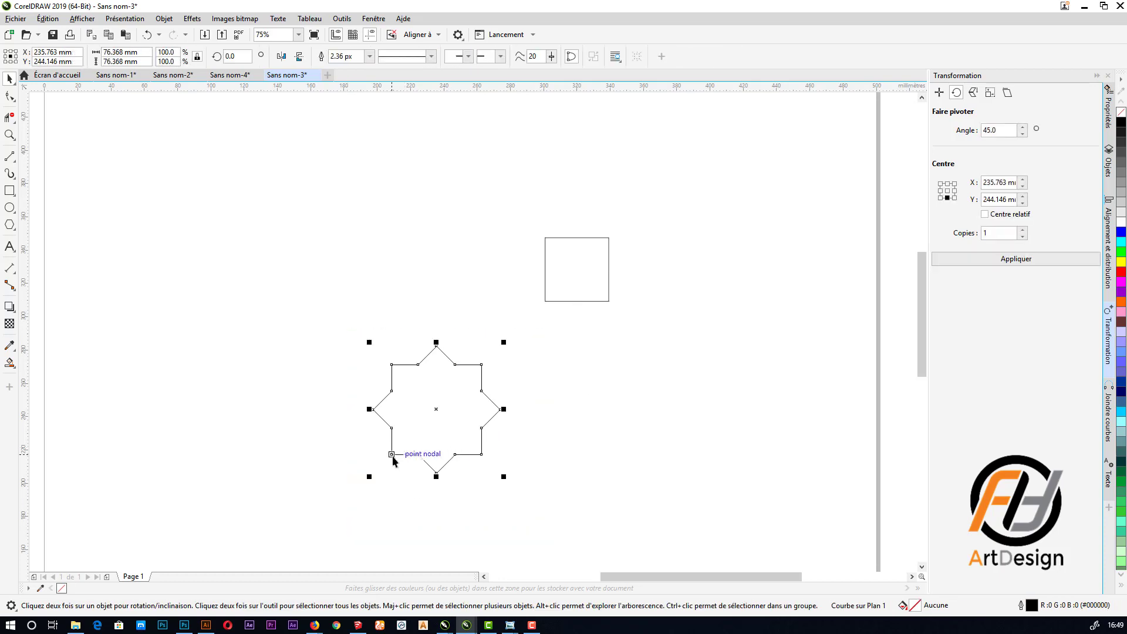
- Copy the star onto the spacing square's upper-right corner by its lower-left corner, and place another copy level with it, directly above the original
{"action": "left_click_drag", "start_coordinate": [391, 453], "coordinate": [610, 244]}
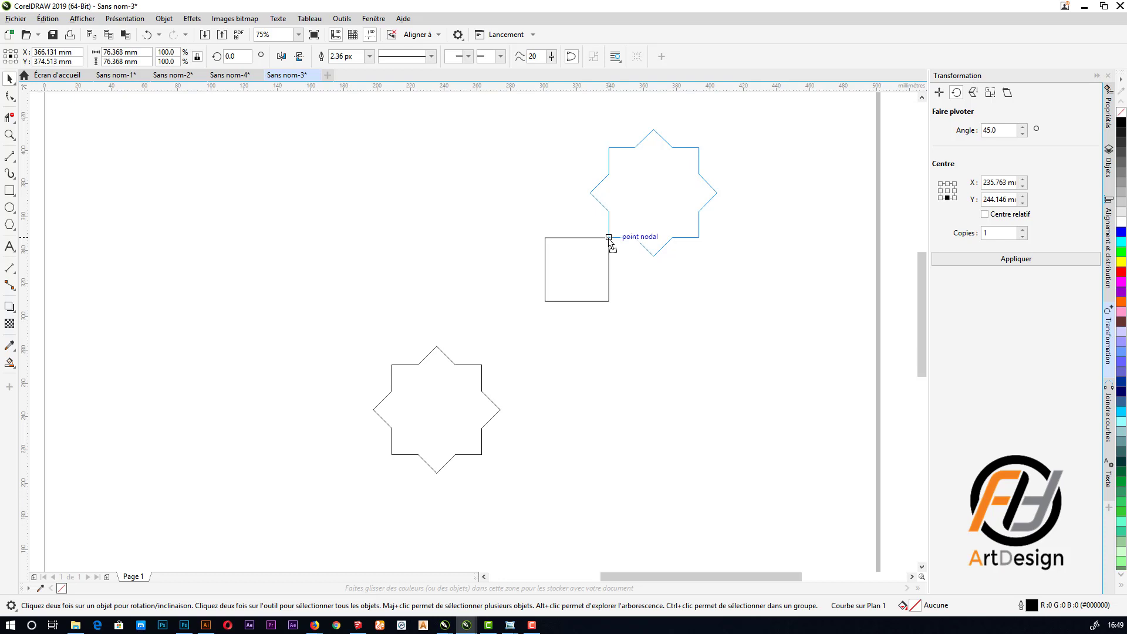
{"action": "left_click_drag", "start_coordinate": [610, 244], "coordinate": [611, 244]}
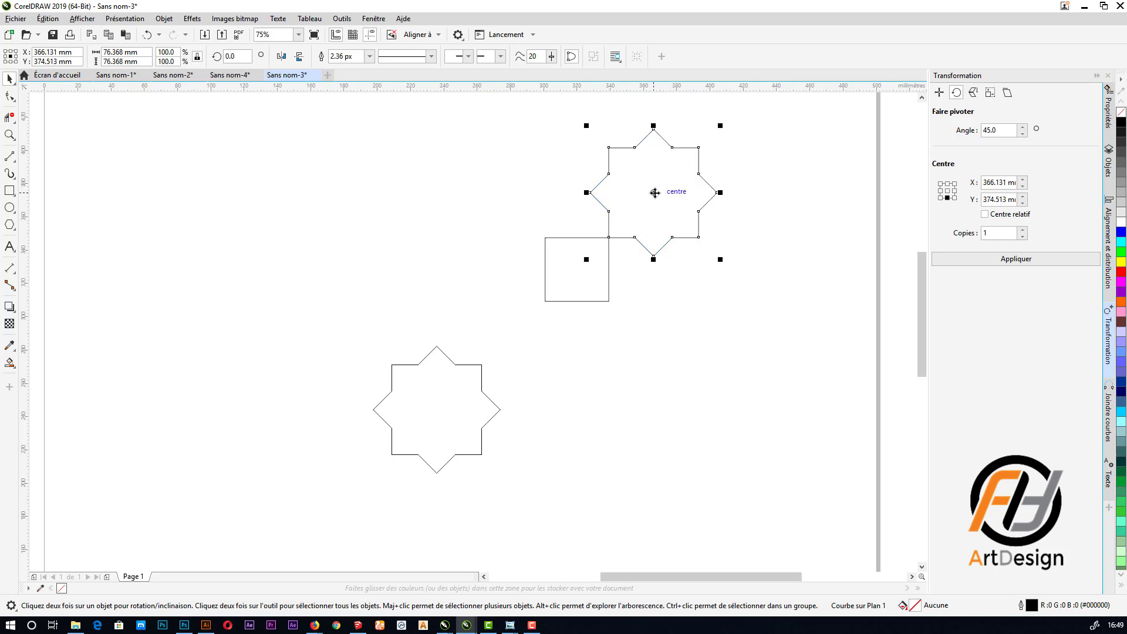
{"action": "left_click_drag", "start_coordinate": [654, 192], "coordinate": [436, 200]}
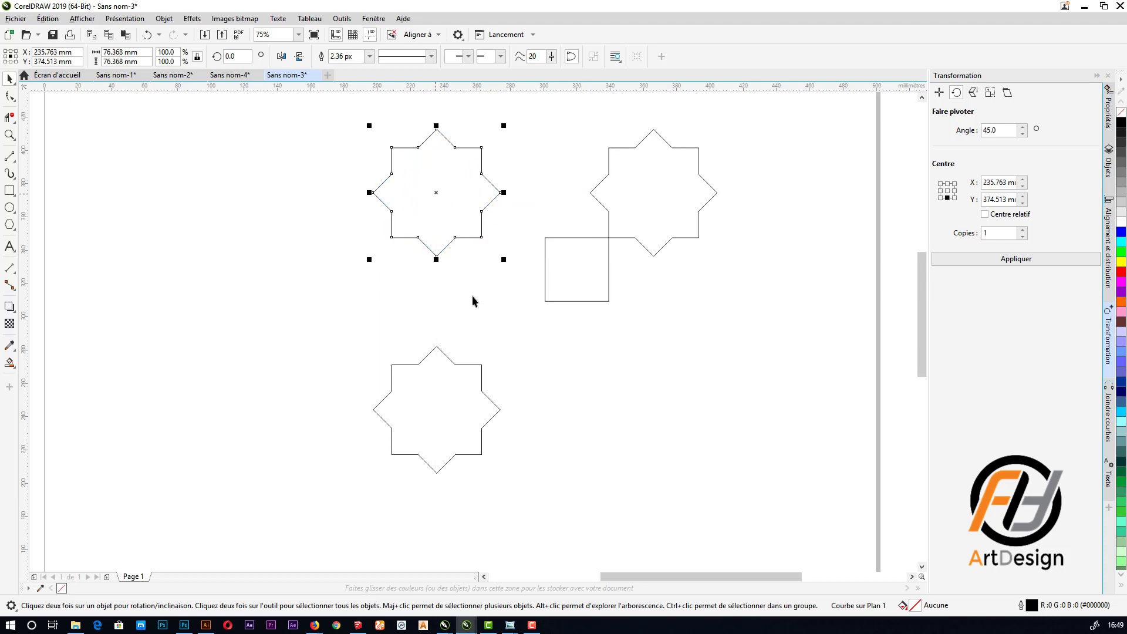
- Delete the small spacing square between the stars
{"action": "left_click", "coordinate": [583, 304]}
{"action": "left_click", "coordinate": [581, 301]}
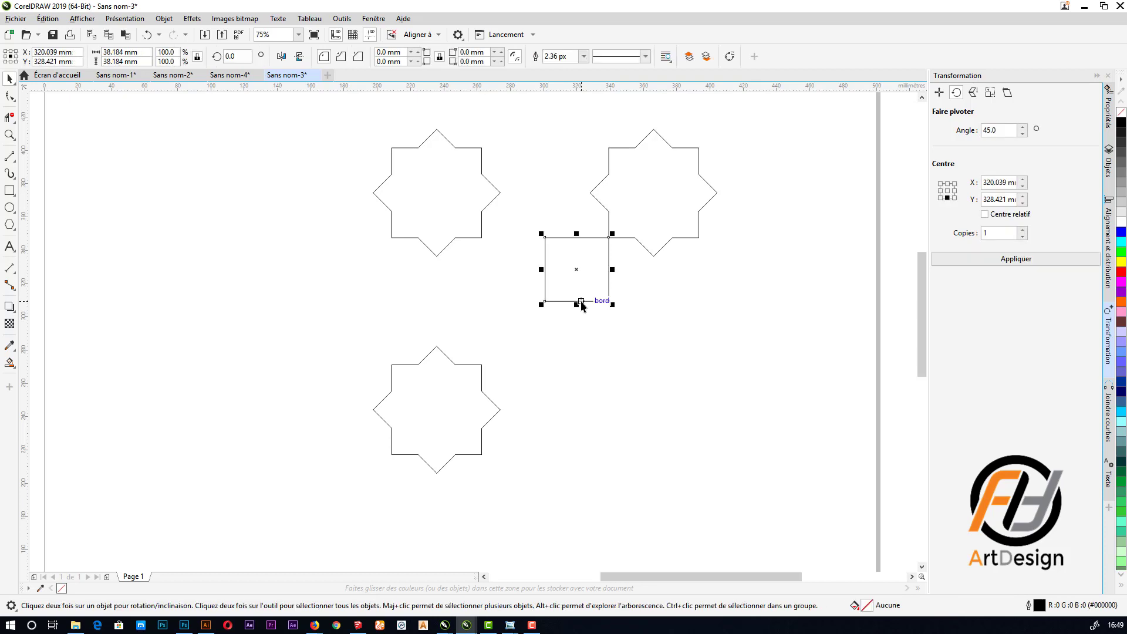
{"action": "key", "text": "Delete"}
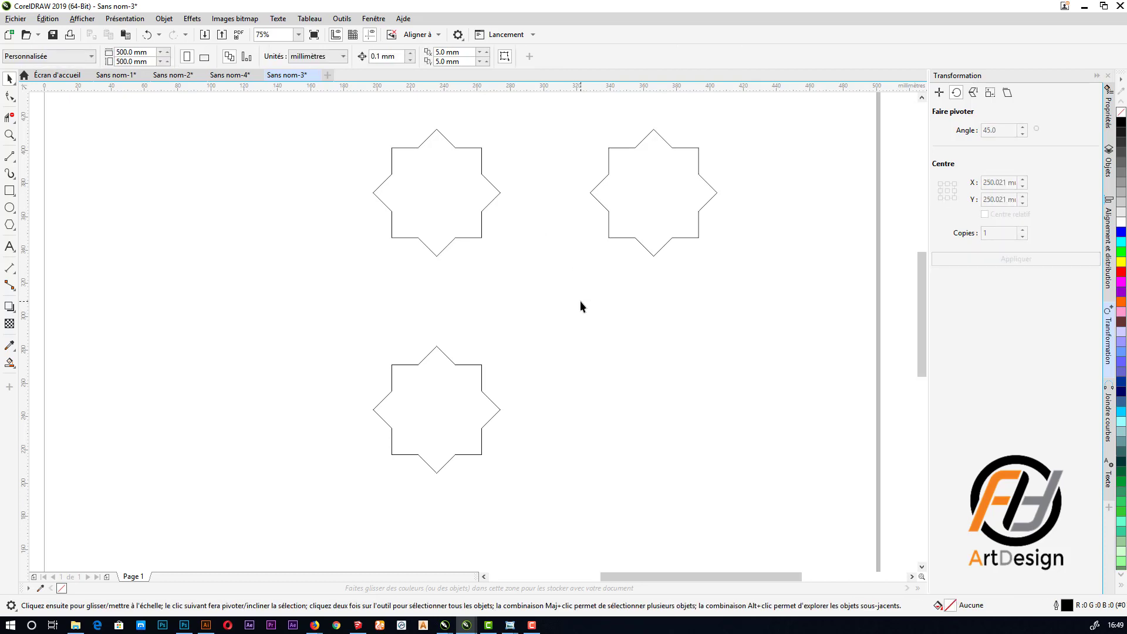
- Join the stars with vertical and horizontal lines between facing corners and a diagonal between tips, and extend the upper-right star's lower-left edge past the top line
{"action": "left_click", "coordinate": [10, 157]}
{"action": "left_click_drag", "start_coordinate": [439, 345], "coordinate": [590, 192]}
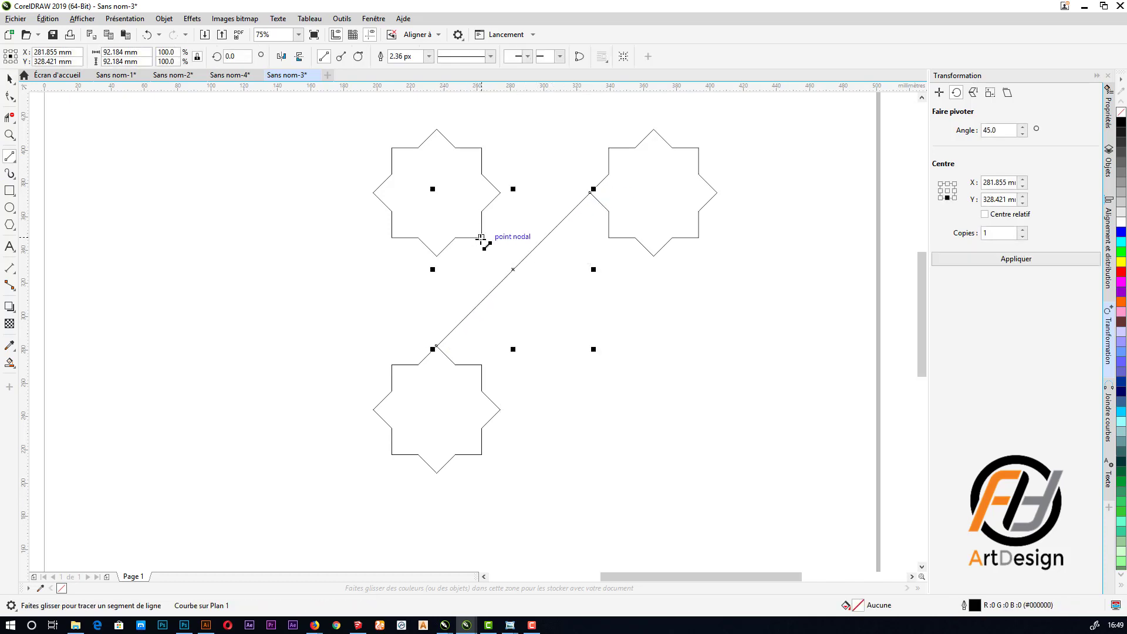
{"action": "left_click_drag", "start_coordinate": [480, 239], "coordinate": [482, 366]}
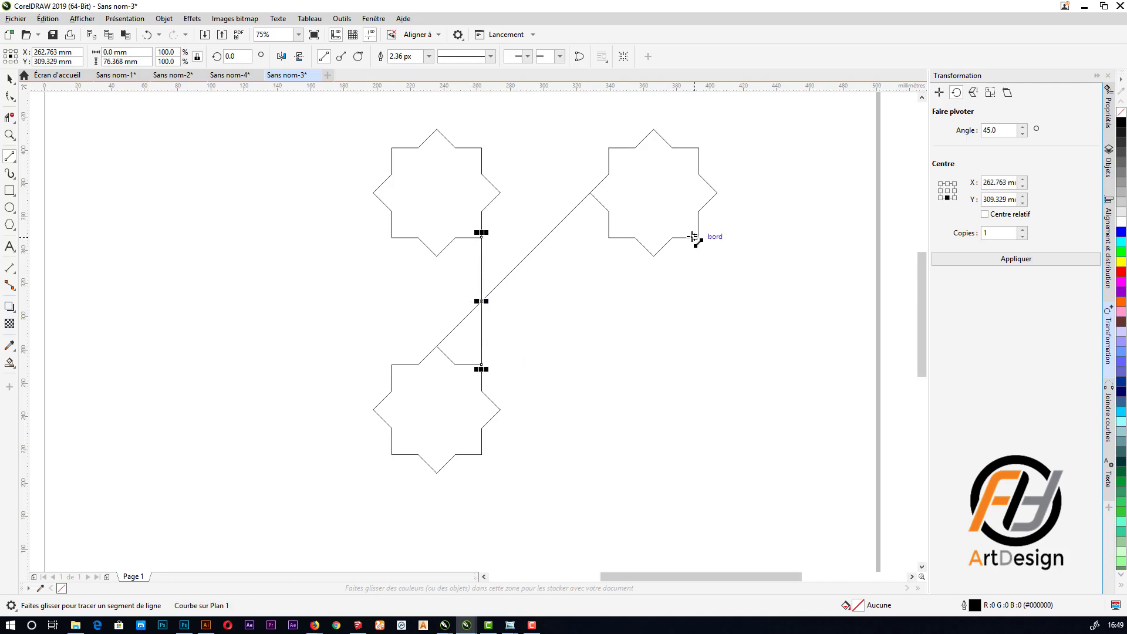
{"action": "left_click_drag", "start_coordinate": [608, 238], "coordinate": [481, 237]}
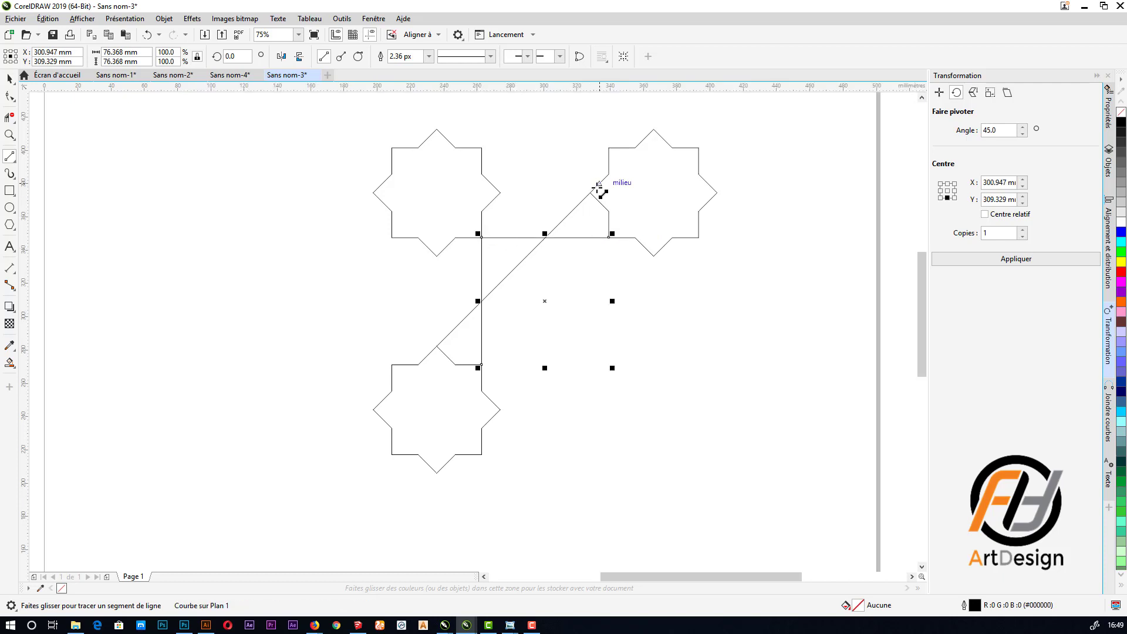
{"action": "mouse_move", "coordinate": [592, 192]}
{"action": "left_mouse_down"}
{"action": "mouse_move", "coordinate": [584, 171]}
{"action": "mouse_move", "coordinate": [523, 125]}
{"action": "mouse_move", "coordinate": [599, 156]}
{"action": "mouse_move", "coordinate": [608, 148]}
{"action": "left_mouse_up"}
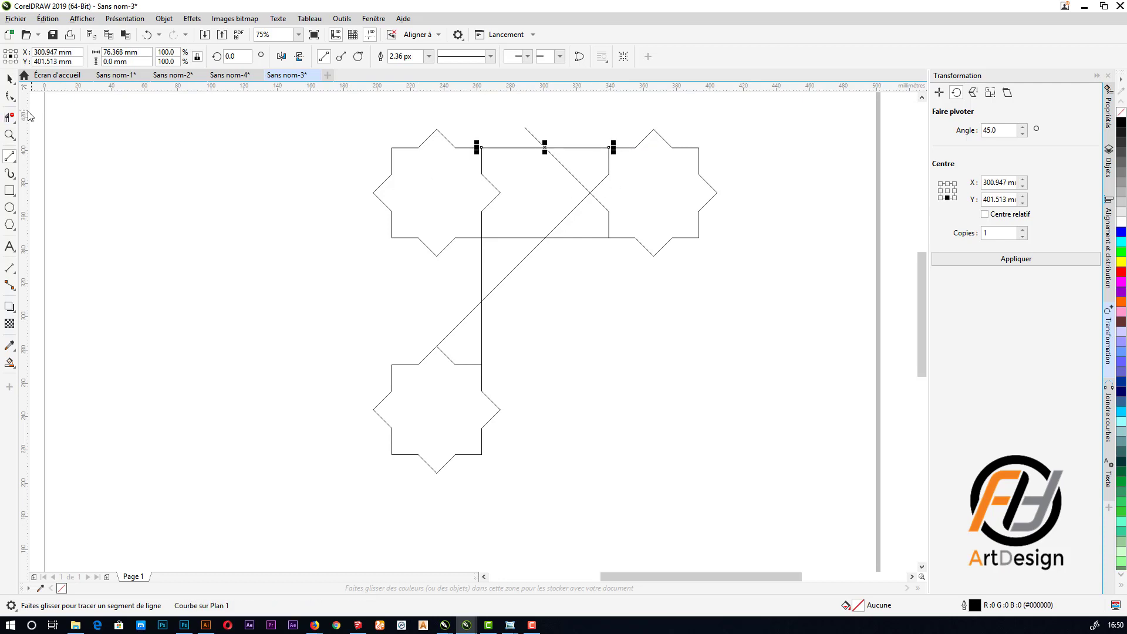
- Trim the short diagonal's excess above the top horizontal line and delete that horizontal line between the upper stars
{"action": "left_click", "coordinate": [10, 116]}
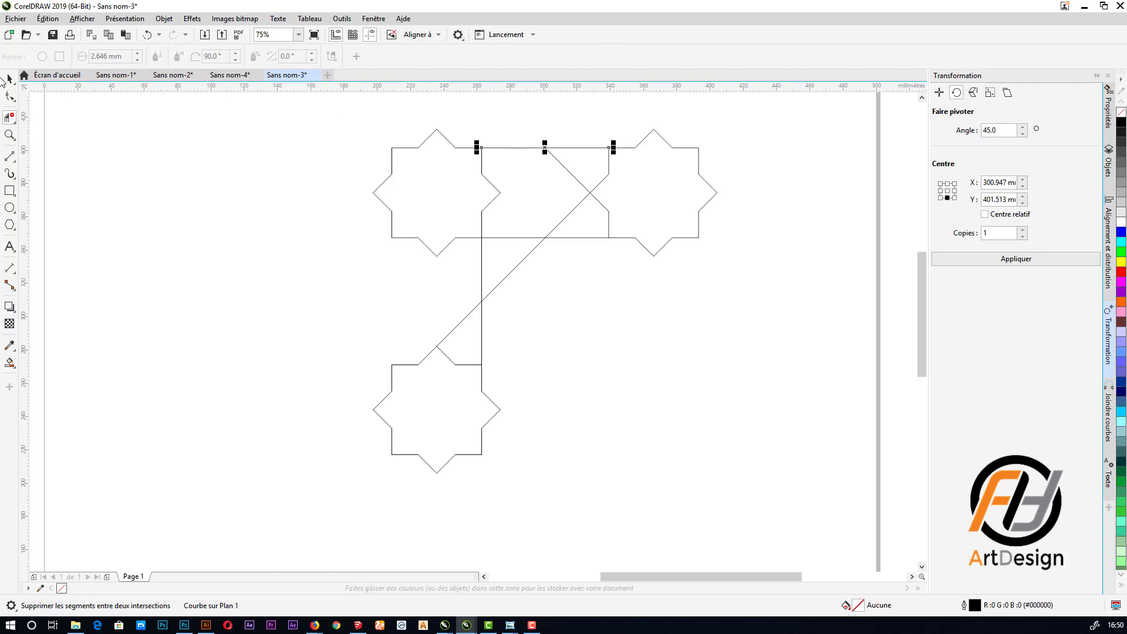
{"action": "key", "text": "space"}
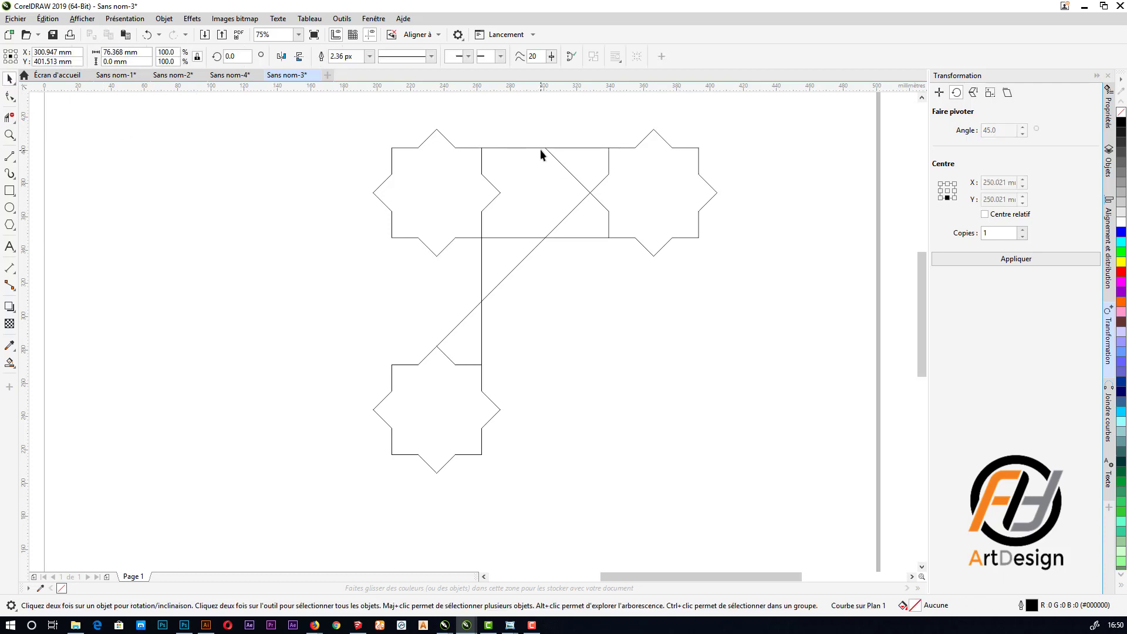
{"action": "left_click", "coordinate": [540, 148]}
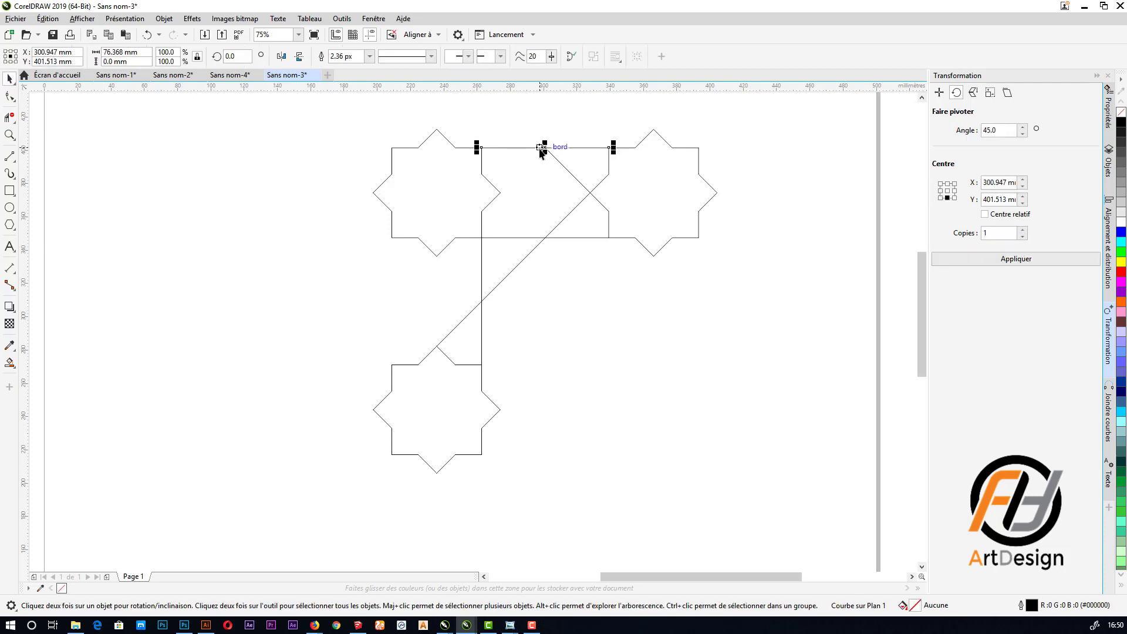
{"action": "key", "text": "Delete"}
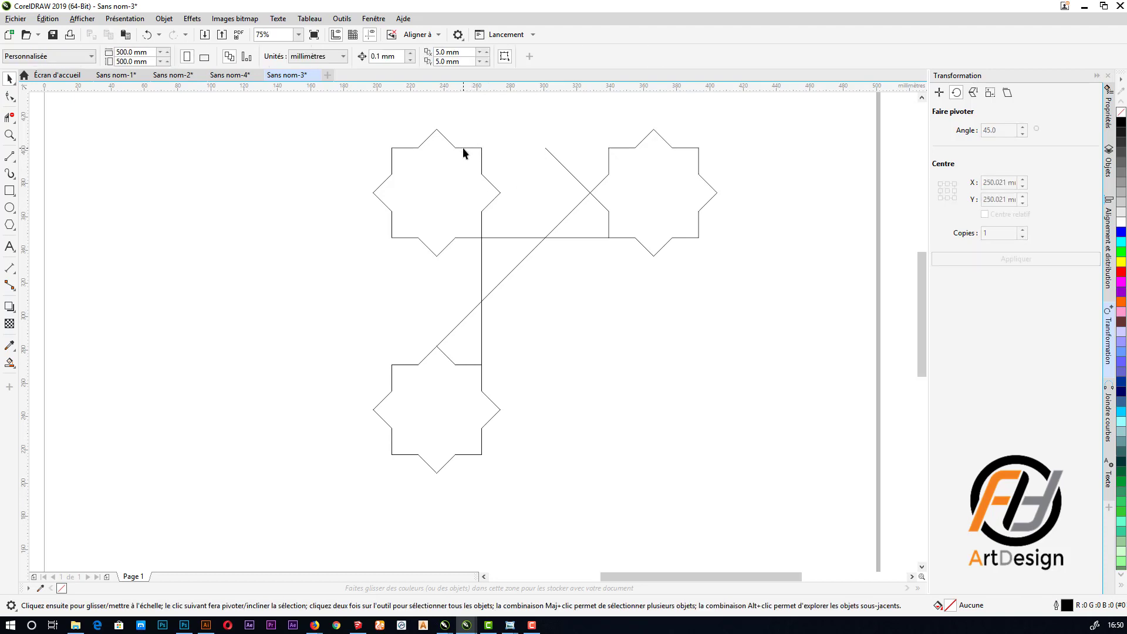
- Delete the three top-tip nodes of the upper-left star and break its curve at the upper-right corner node
{"action": "left_click", "coordinate": [463, 154]}
{"action": "left_click", "coordinate": [13, 100]}
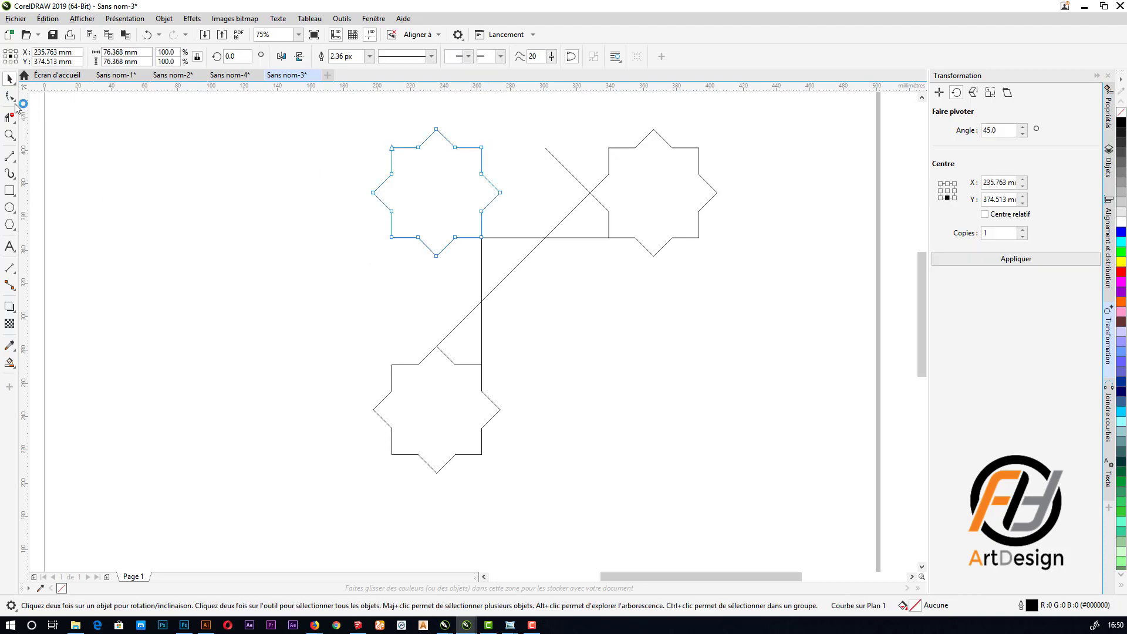
{"action": "scroll", "coordinate": [444, 134], "scroll_direction": "up", "scroll_amount": 2}
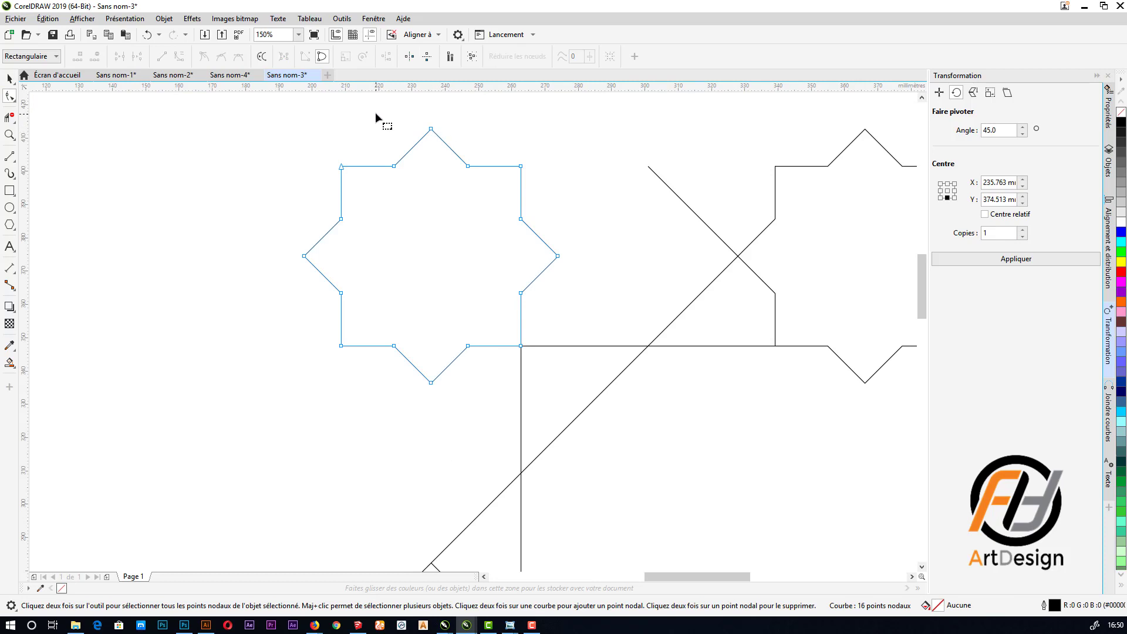
{"action": "left_click_drag", "start_coordinate": [377, 113], "coordinate": [473, 169]}
{"action": "key", "text": "Delete"}
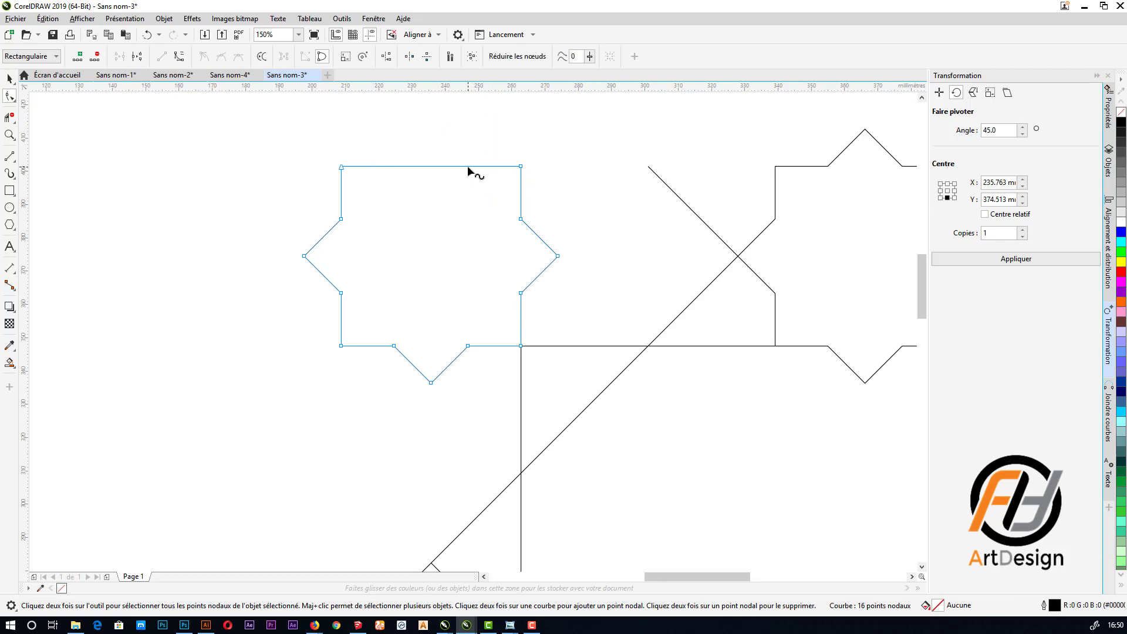
{"action": "left_click", "coordinate": [141, 61]}
- Delete the three nodes forming the top tip of the upper-right star
{"action": "scroll", "coordinate": [305, 291], "scroll_direction": "down", "scroll_amount": 2}
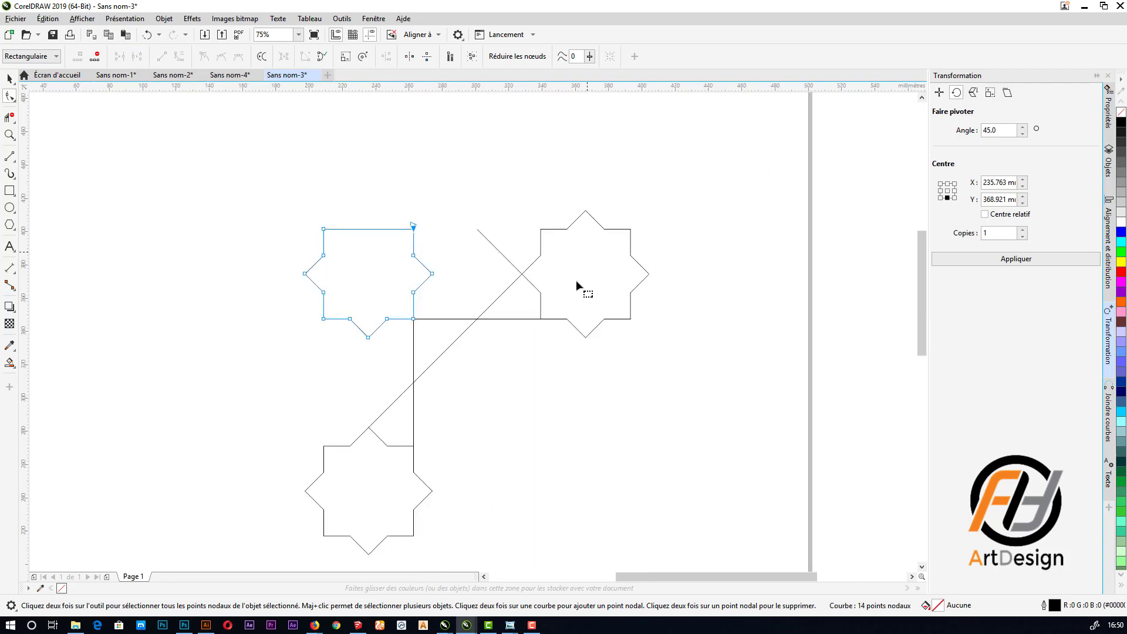
{"action": "scroll", "coordinate": [576, 280], "scroll_direction": "up", "scroll_amount": 2}
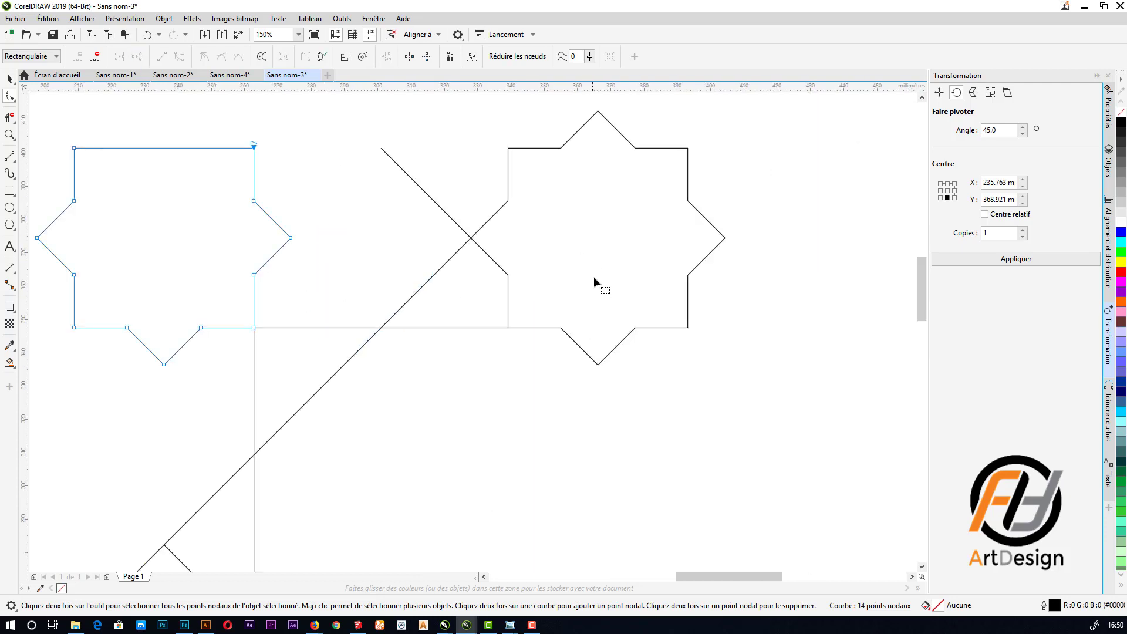
{"action": "left_click", "coordinate": [567, 139]}
{"action": "left_click_drag", "start_coordinate": [629, 175], "coordinate": [632, 166]}
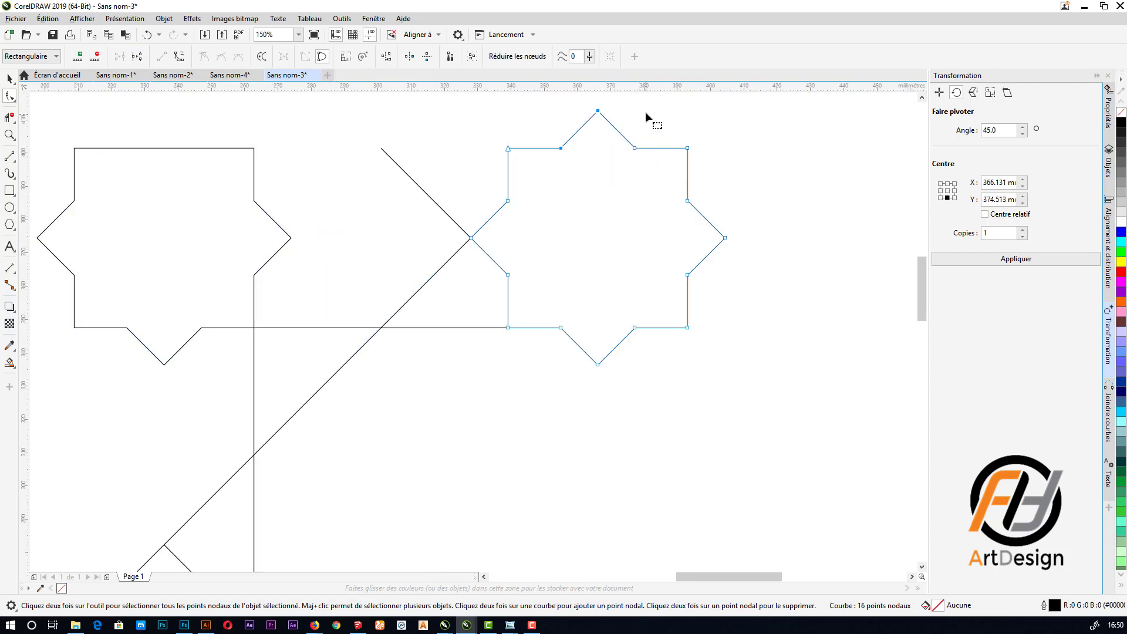
{"action": "left_click_drag", "start_coordinate": [646, 99], "coordinate": [549, 201]}
{"action": "key", "text": "Delete"}
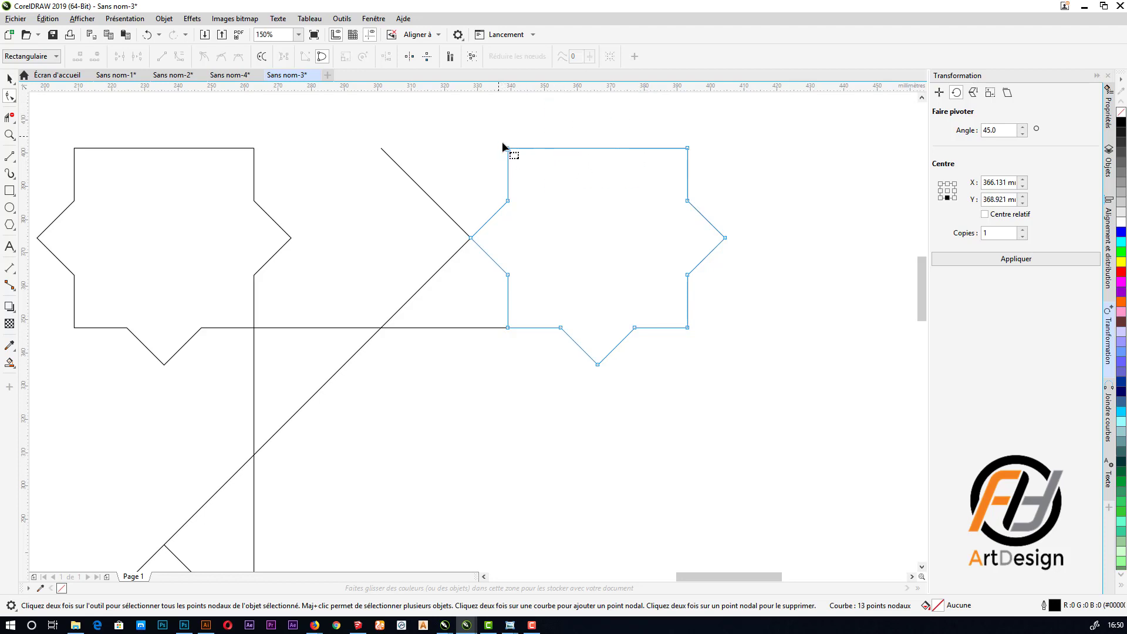
- Break the upper-right star's curve at its upper-left corner node and extend its top edge toward the short diagonal's upper end
{"action": "left_click", "coordinate": [505, 148]}
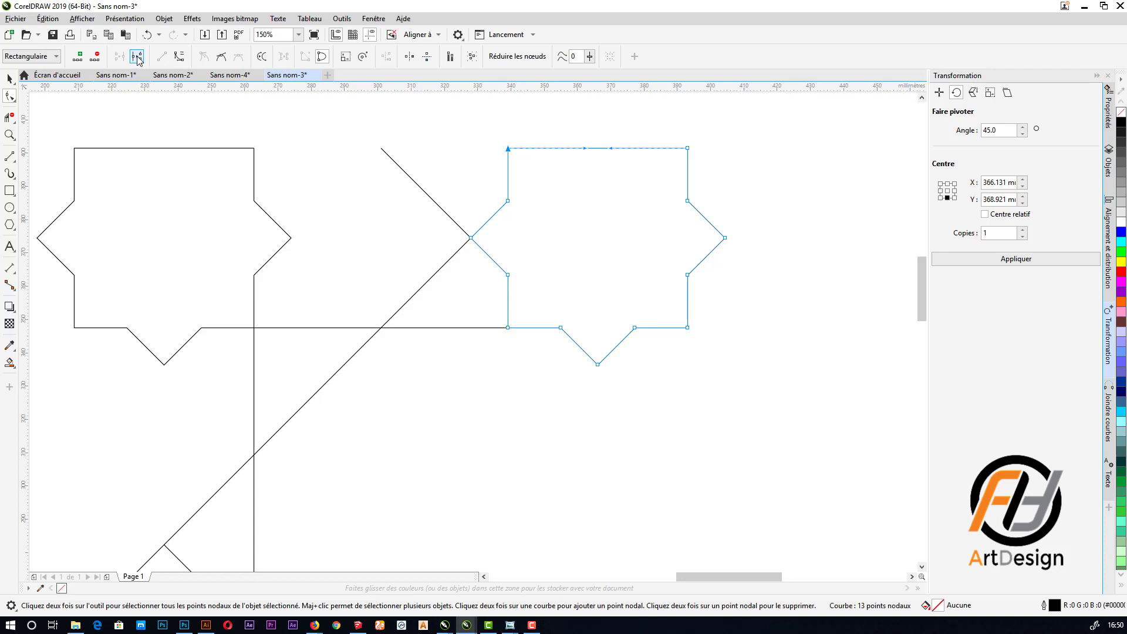
{"action": "left_click", "coordinate": [137, 57]}
{"action": "left_click", "coordinate": [516, 152]}
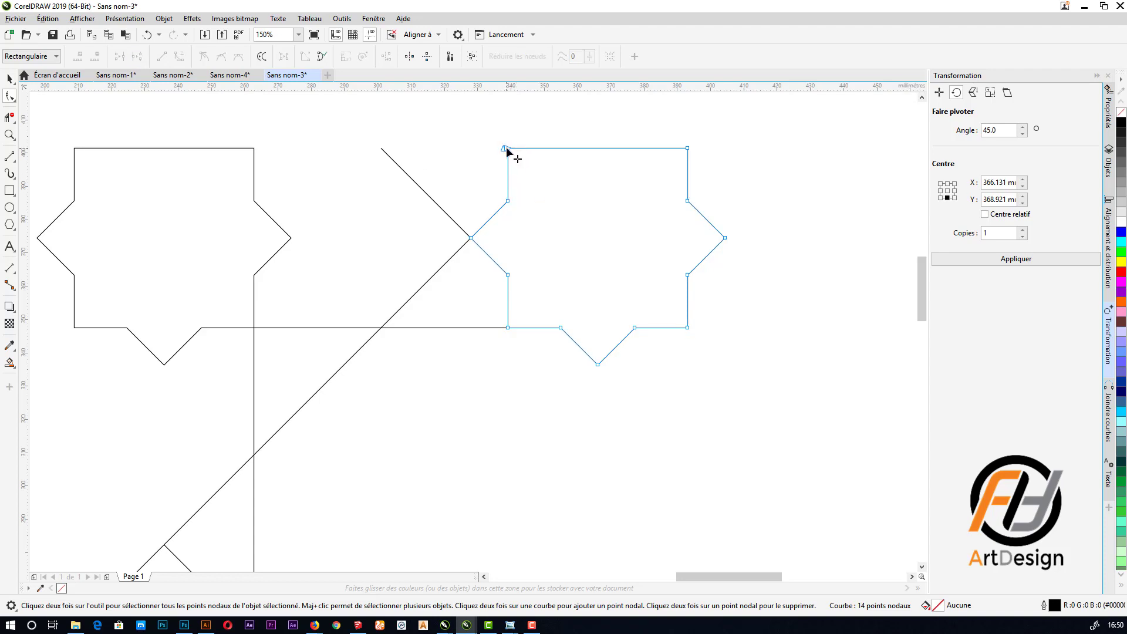
{"action": "left_click_drag", "start_coordinate": [506, 150], "coordinate": [459, 150]}
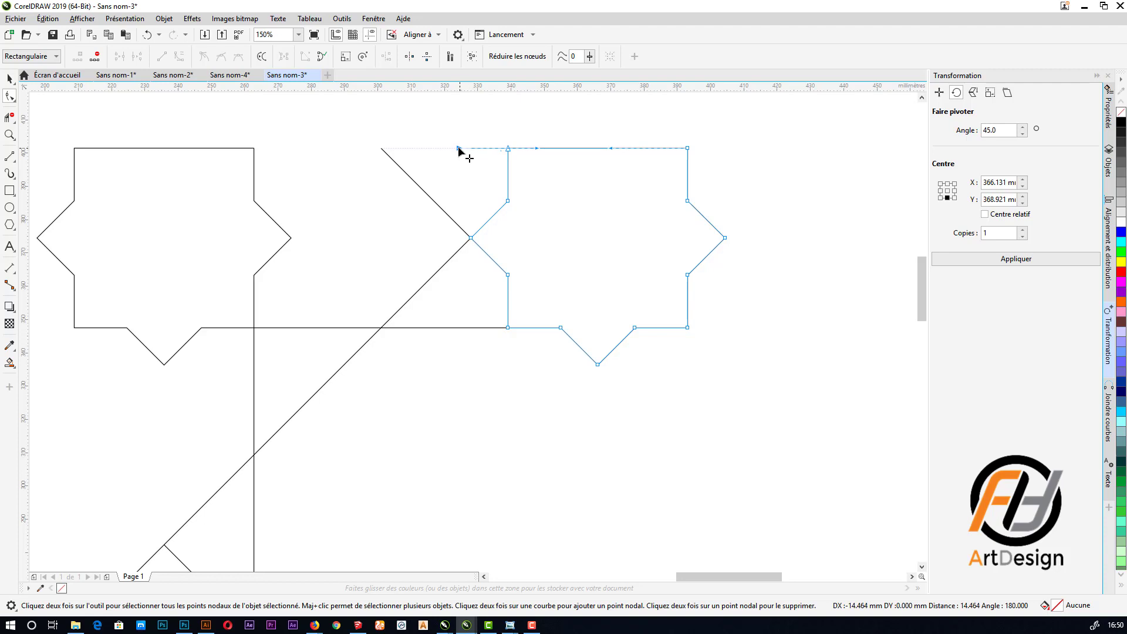
{"action": "left_click_drag", "start_coordinate": [459, 151], "coordinate": [381, 149]}
- Extend the upper-left star's top edge from its broken upper-right corner to meet the other star's extended top edge
{"action": "left_click", "coordinate": [246, 147]}
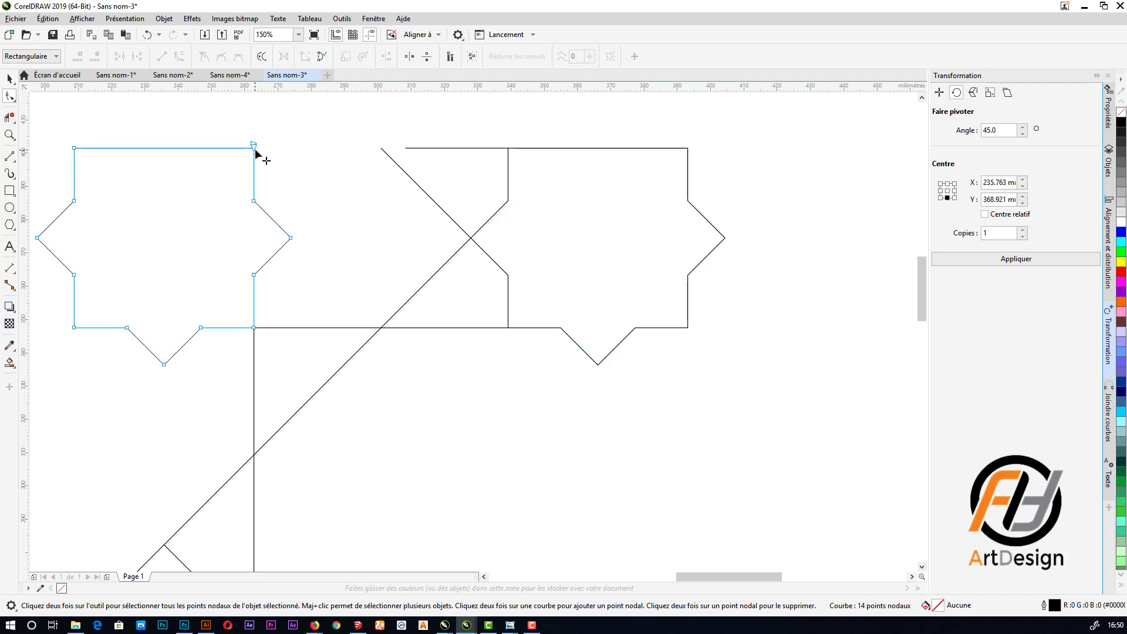
{"action": "left_click_drag", "start_coordinate": [253, 145], "coordinate": [405, 148]}
{"action": "scroll", "coordinate": [573, 146], "scroll_direction": "down", "scroll_amount": 1}
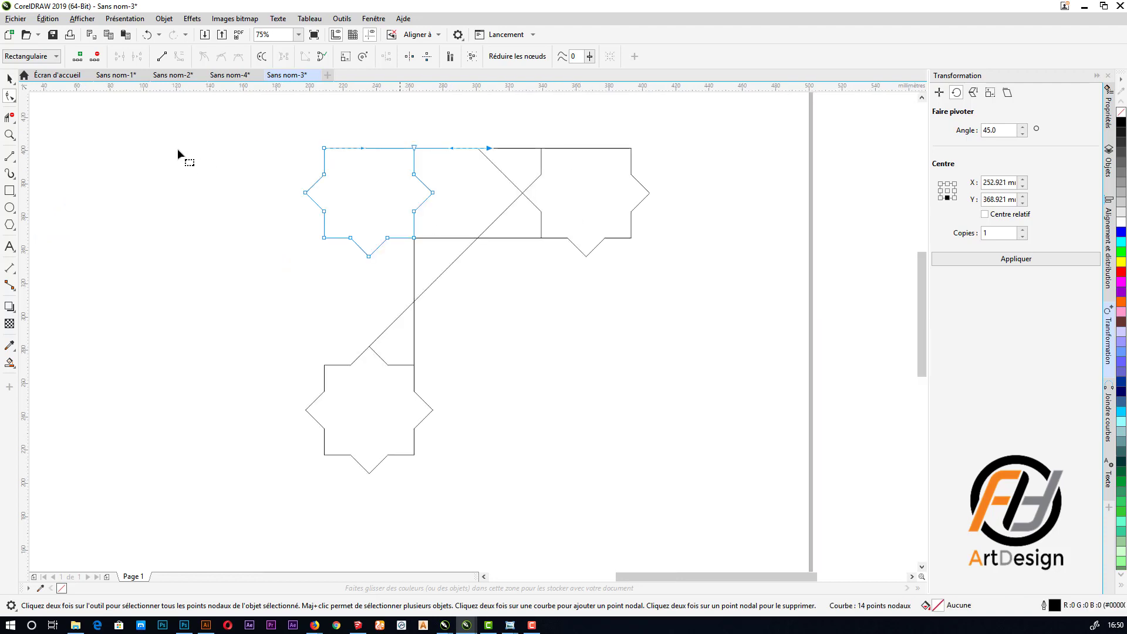
- Select all the stars and connecting lines and set their outline width to 12 mm, with millimetres as the unit
{"action": "left_click", "coordinate": [10, 78]}
{"action": "left_click", "coordinate": [499, 310]}
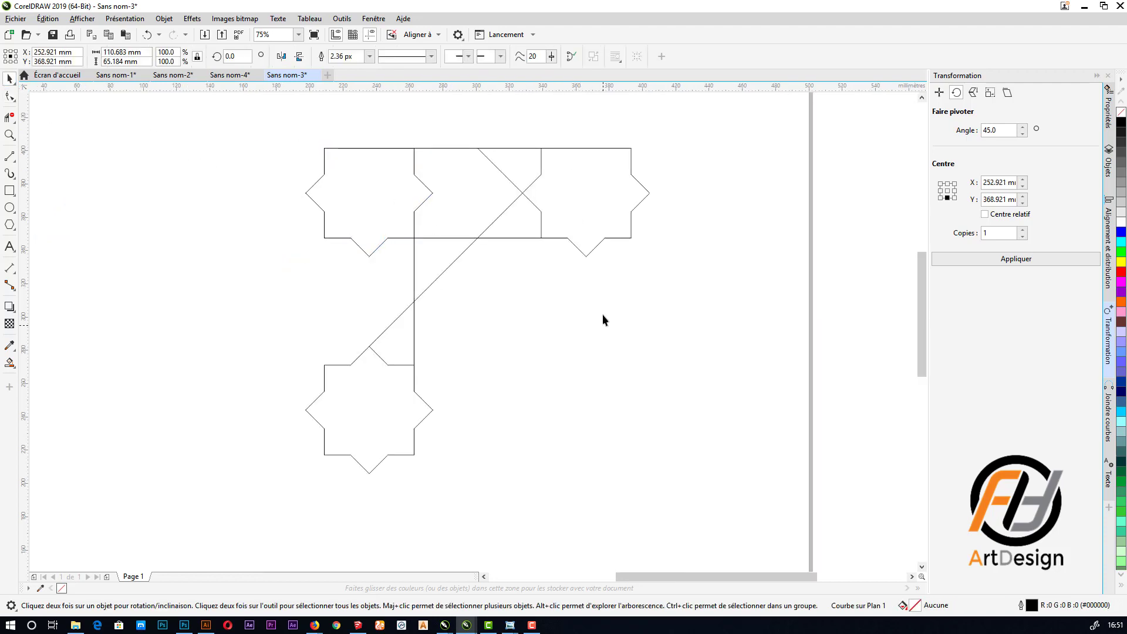
{"action": "left_click_drag", "start_coordinate": [202, 499], "coordinate": [202, 500]}
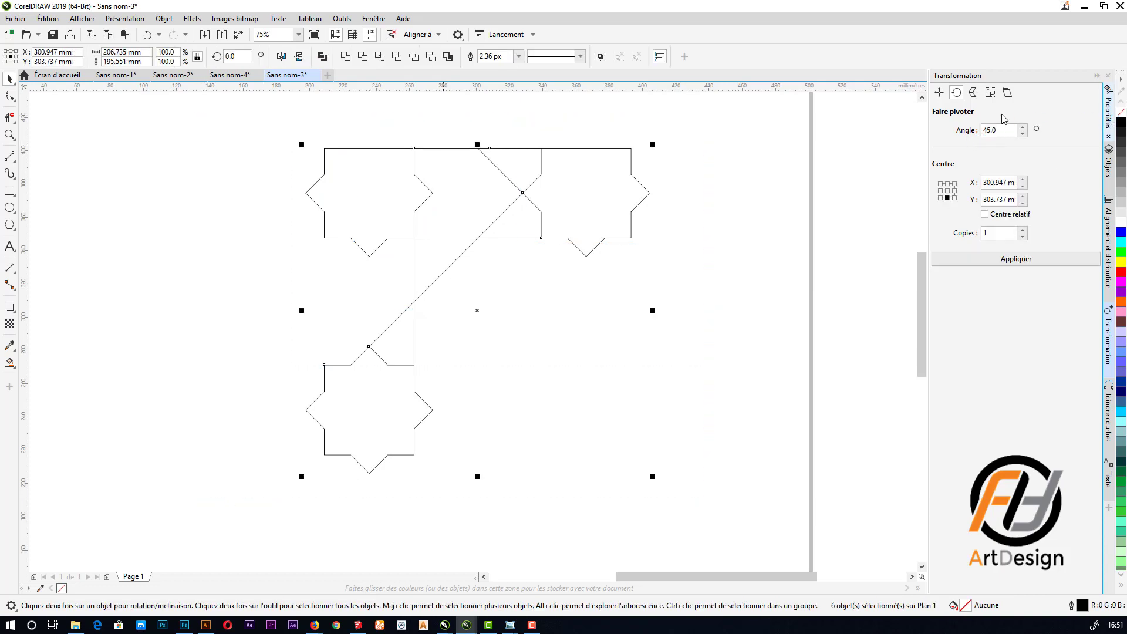
{"action": "left_click", "coordinate": [1109, 109]}
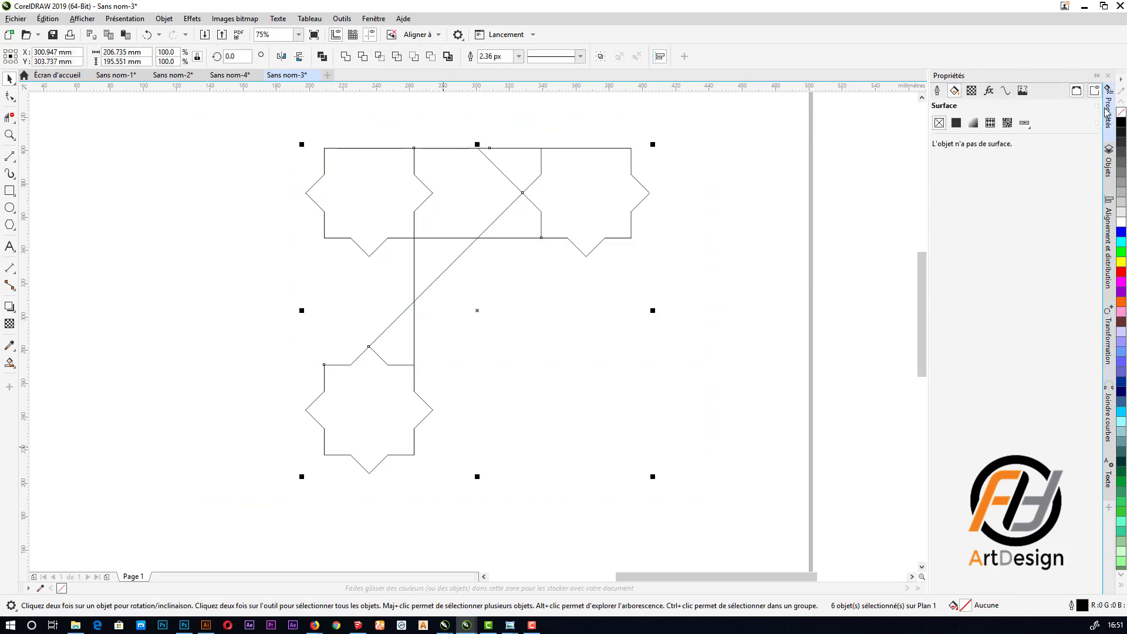
{"action": "left_click", "coordinate": [938, 90]}
{"action": "left_click", "coordinate": [975, 140]}
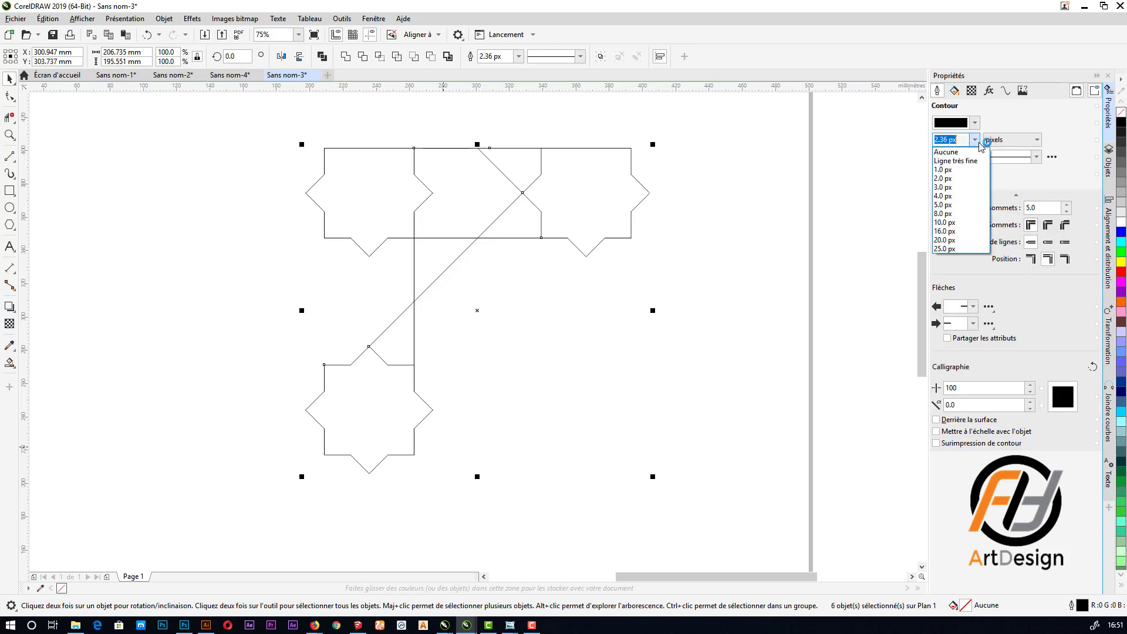
{"action": "left_click", "coordinate": [963, 231]}
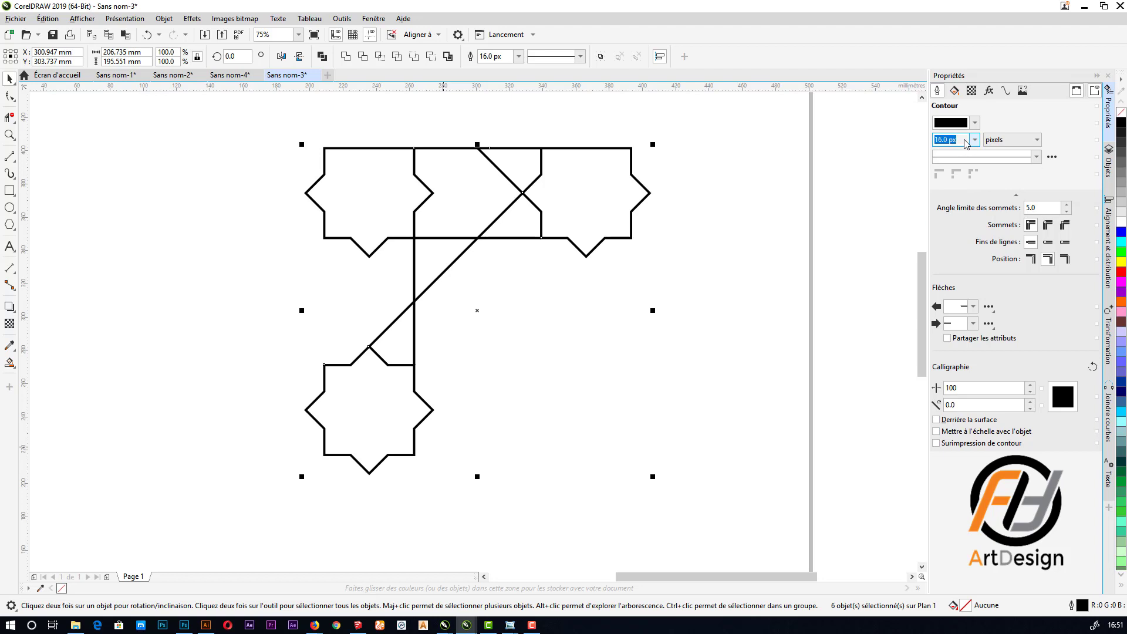
{"action": "left_click", "coordinate": [1019, 139]}
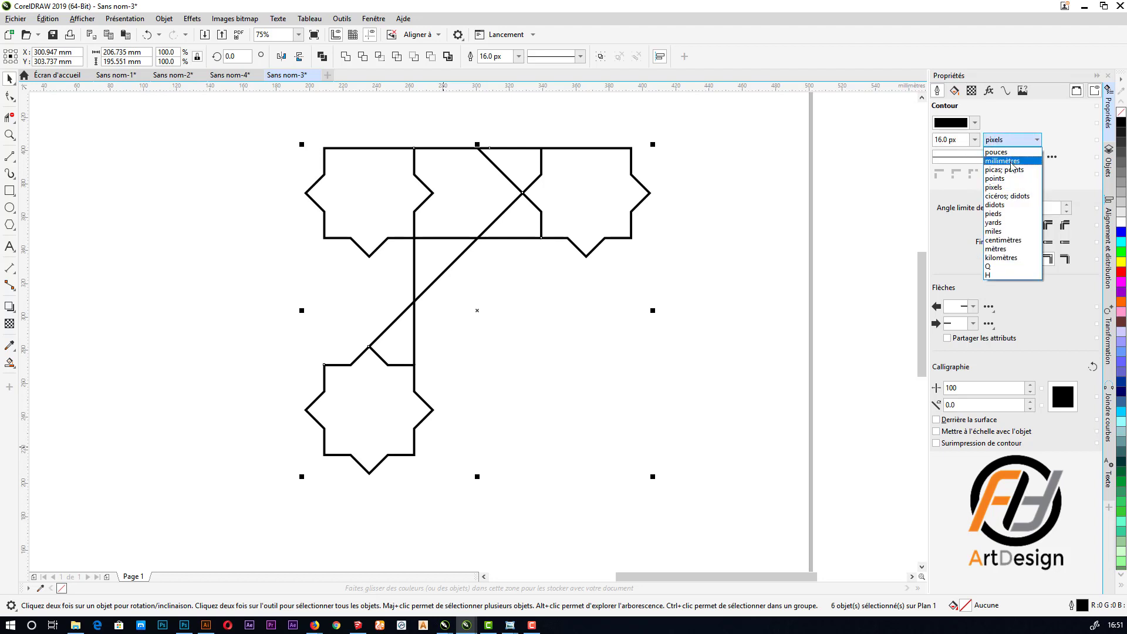
{"action": "left_click", "coordinate": [1010, 162]}
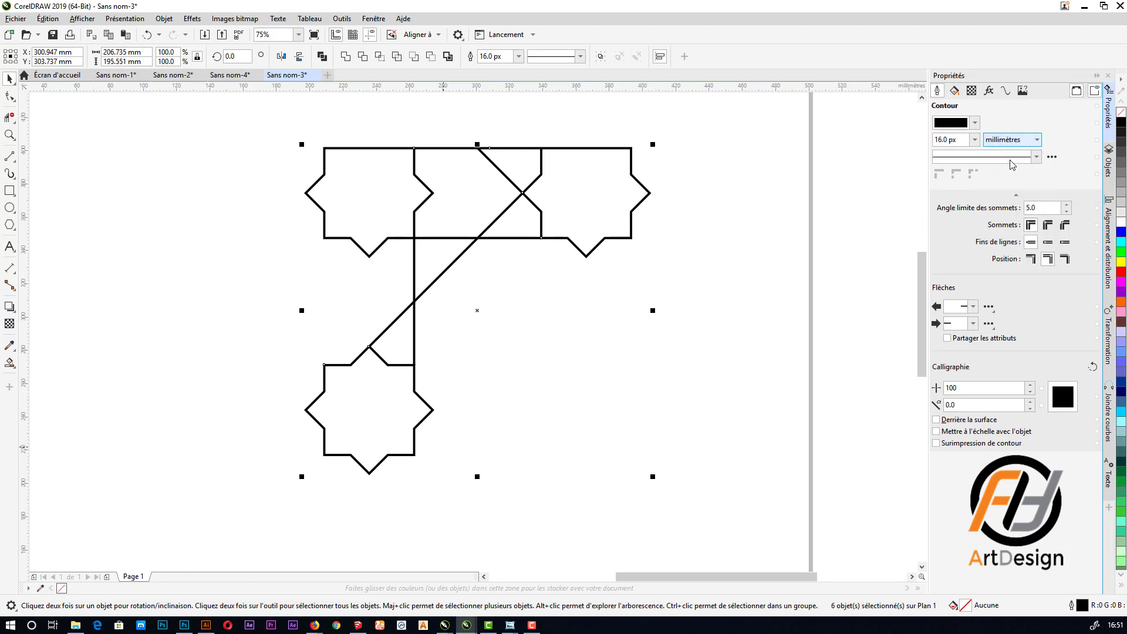
{"action": "left_click", "coordinate": [968, 141]}
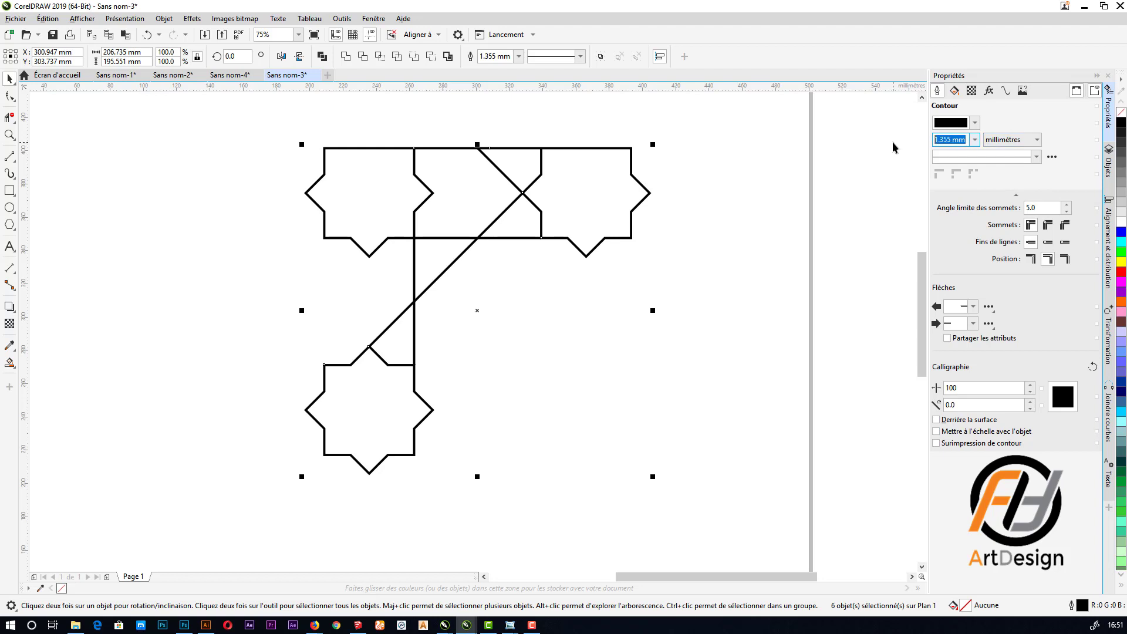
{"action": "type", "text": "12"}
{"action": "key", "text": "Return"}
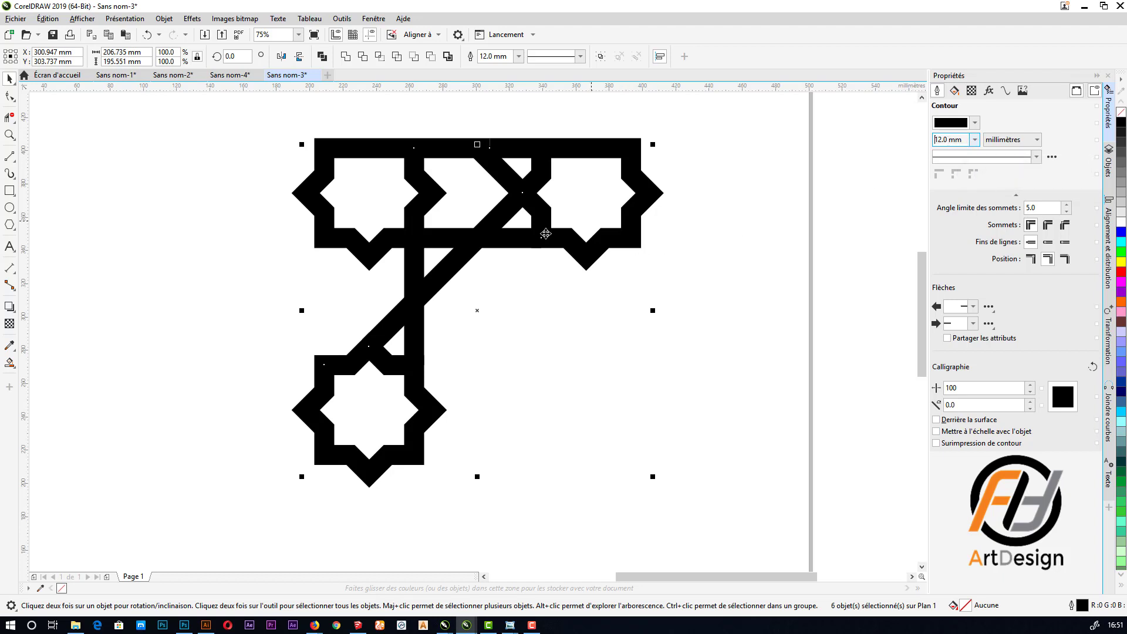
- Convert the thick outlines of the selected stars and lines into objects
{"action": "scroll", "coordinate": [531, 235], "scroll_direction": "down", "scroll_amount": 1}
{"action": "scroll", "coordinate": [530, 235], "scroll_direction": "down", "scroll_amount": 1}
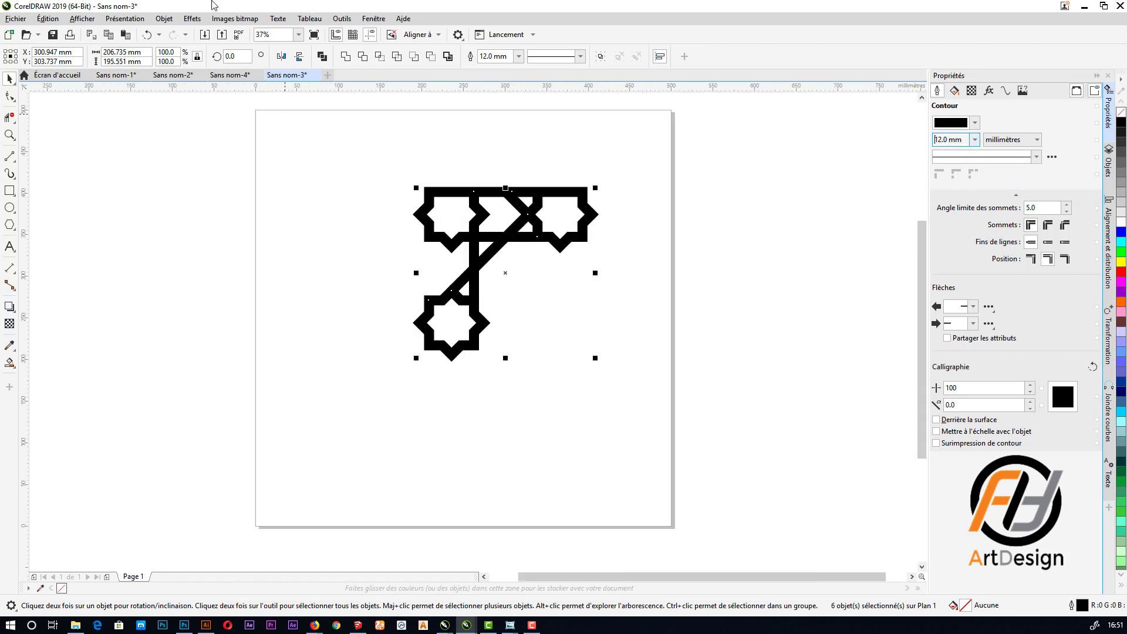
{"action": "left_click", "coordinate": [166, 19]}
{"action": "left_click", "coordinate": [179, 347]}
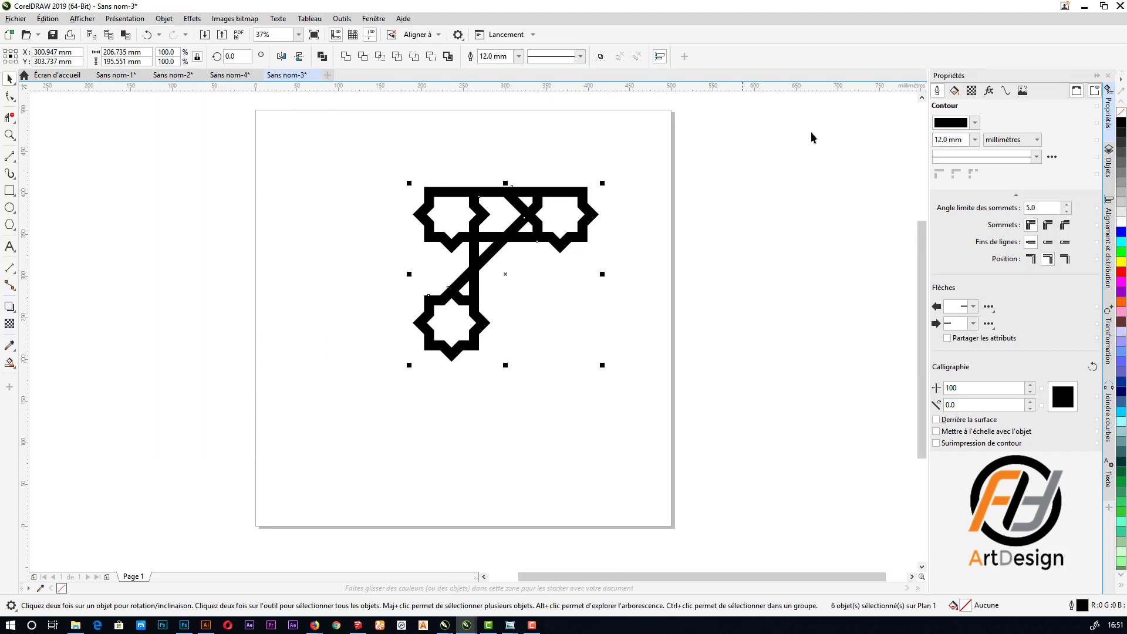
- Replace the black fill of the converted shapes with a 0.1 mm outline and weld them into one curve
{"action": "left_click", "coordinate": [955, 91]}
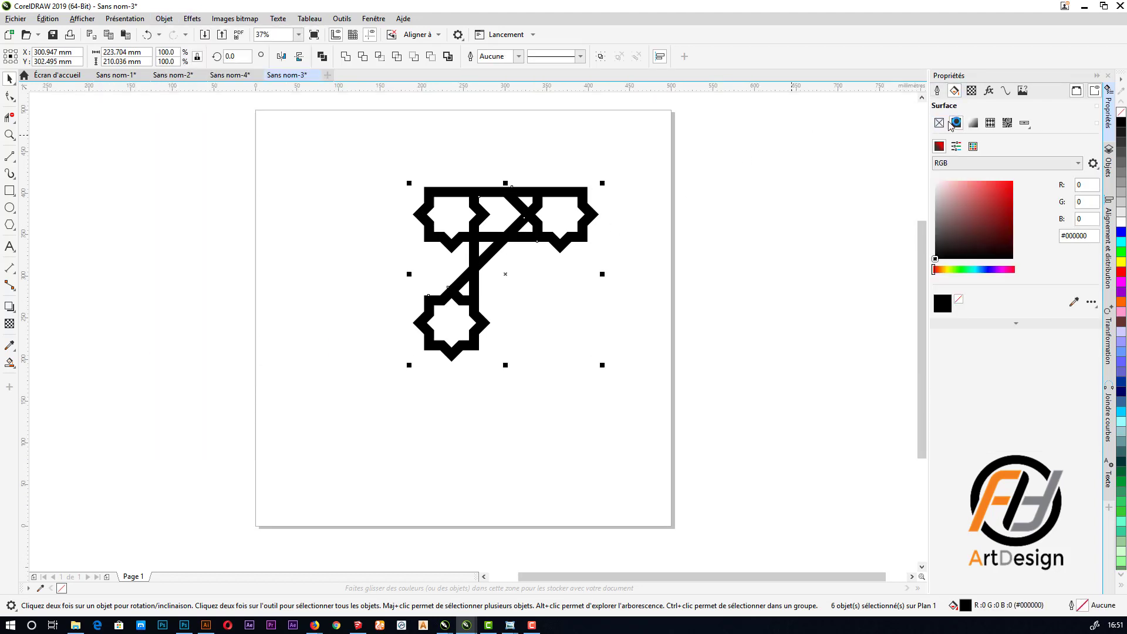
{"action": "left_click", "coordinate": [940, 123]}
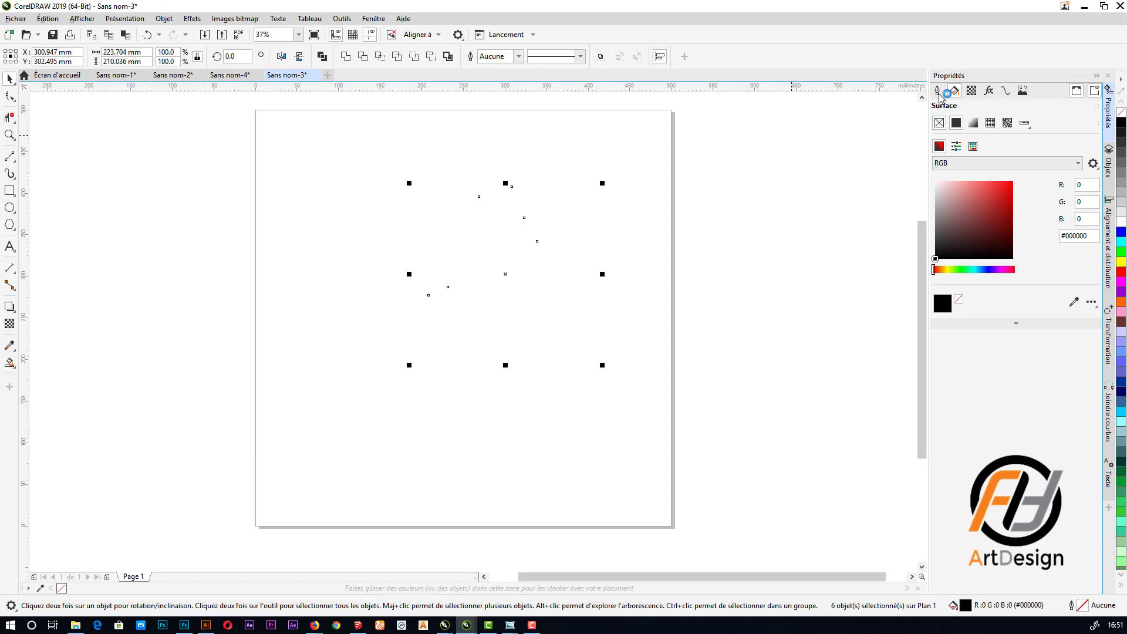
{"action": "left_click", "coordinate": [938, 91]}
{"action": "left_click", "coordinate": [975, 139]}
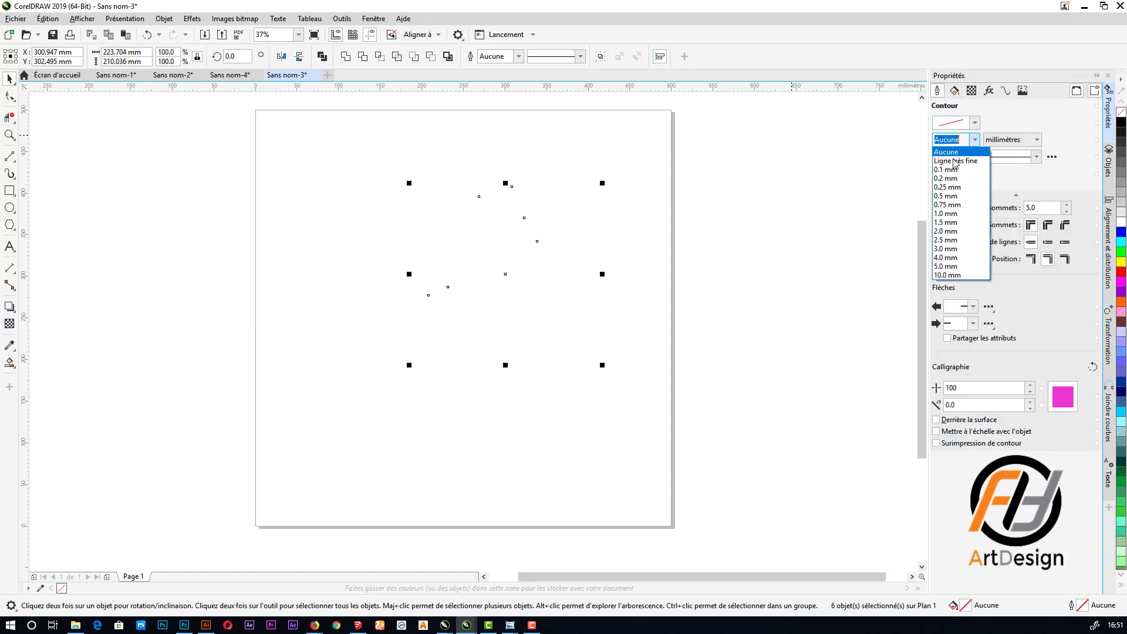
{"action": "left_click", "coordinate": [946, 169]}
{"action": "scroll", "coordinate": [570, 264], "scroll_direction": "up", "scroll_amount": 2}
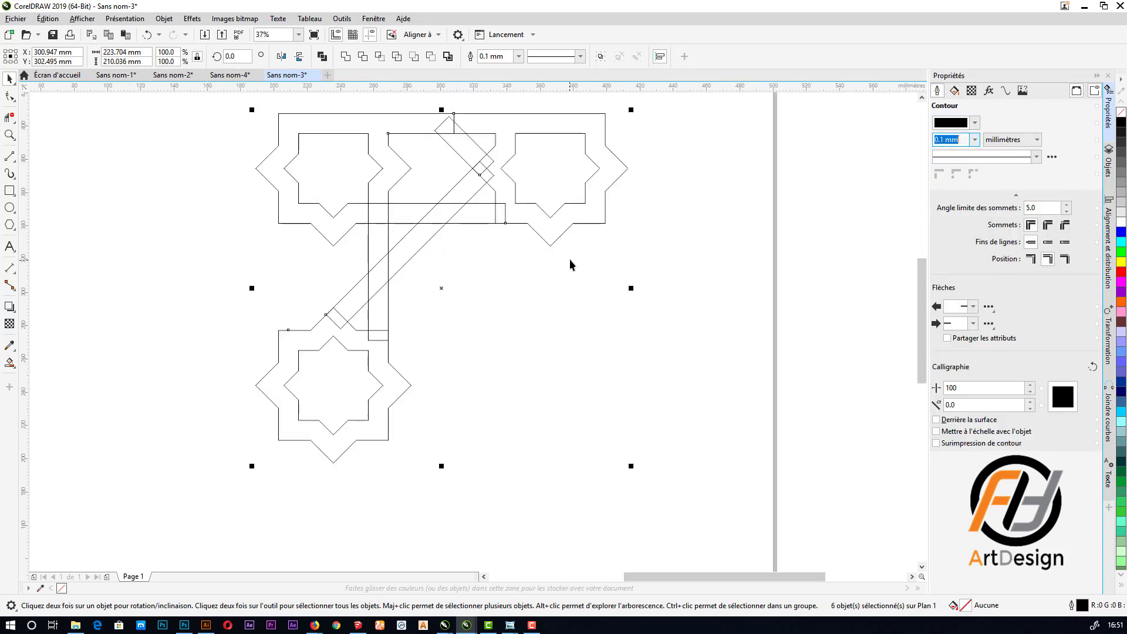
{"action": "left_click", "coordinate": [346, 56]}
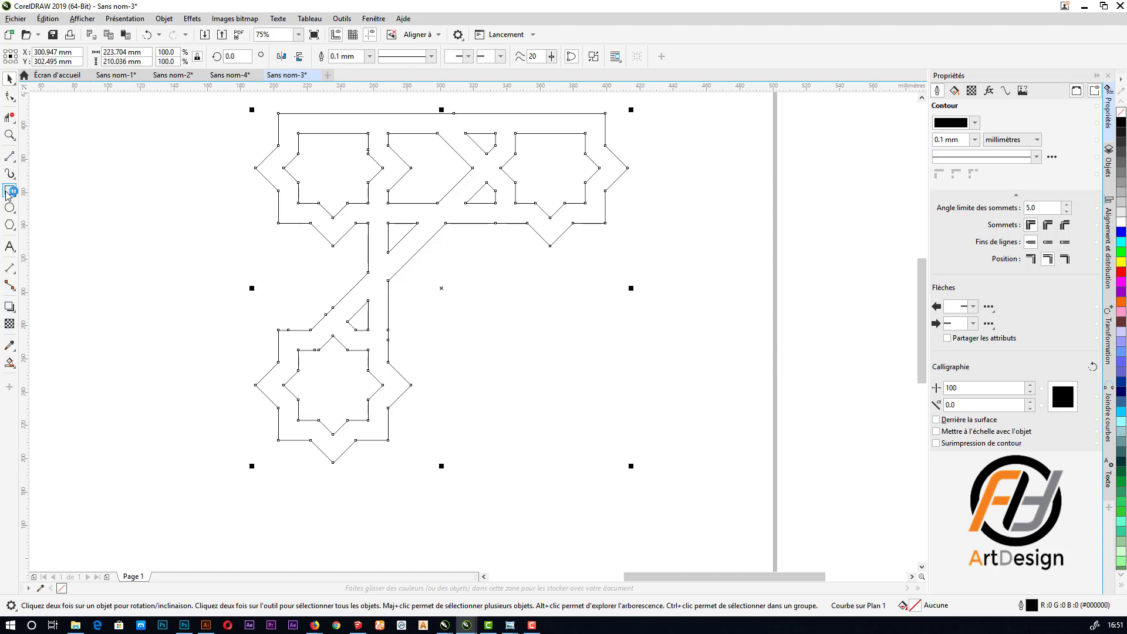
- Draw a vertical line about 214 mm long through the left stars' tips and a diagonal about 278 mm from the upper-right to the lower-left corner
{"action": "left_click", "coordinate": [10, 156]}
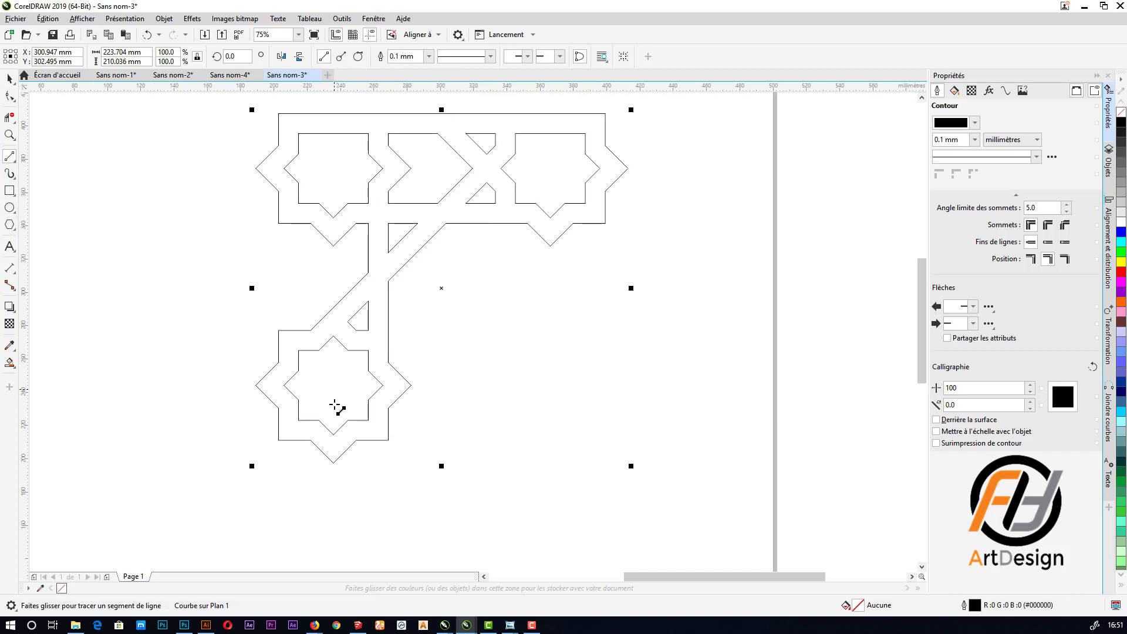
{"action": "left_click_drag", "start_coordinate": [333, 462], "coordinate": [335, 110]}
{"action": "left_click_drag", "start_coordinate": [336, 108], "coordinate": [334, 108]}
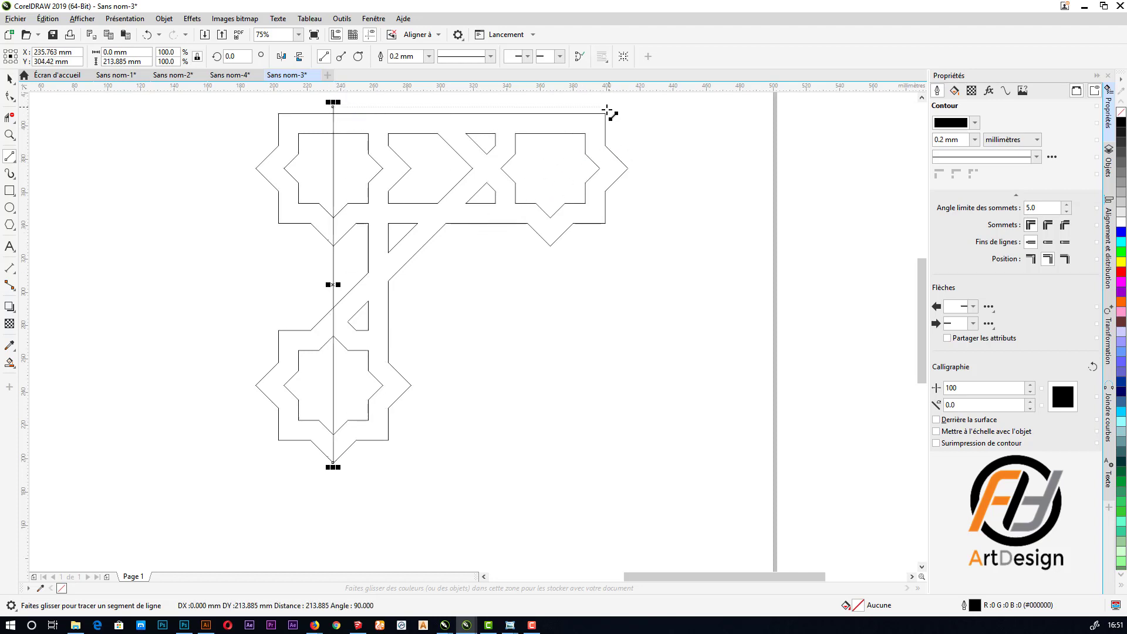
{"action": "left_click_drag", "start_coordinate": [605, 113], "coordinate": [278, 440]}
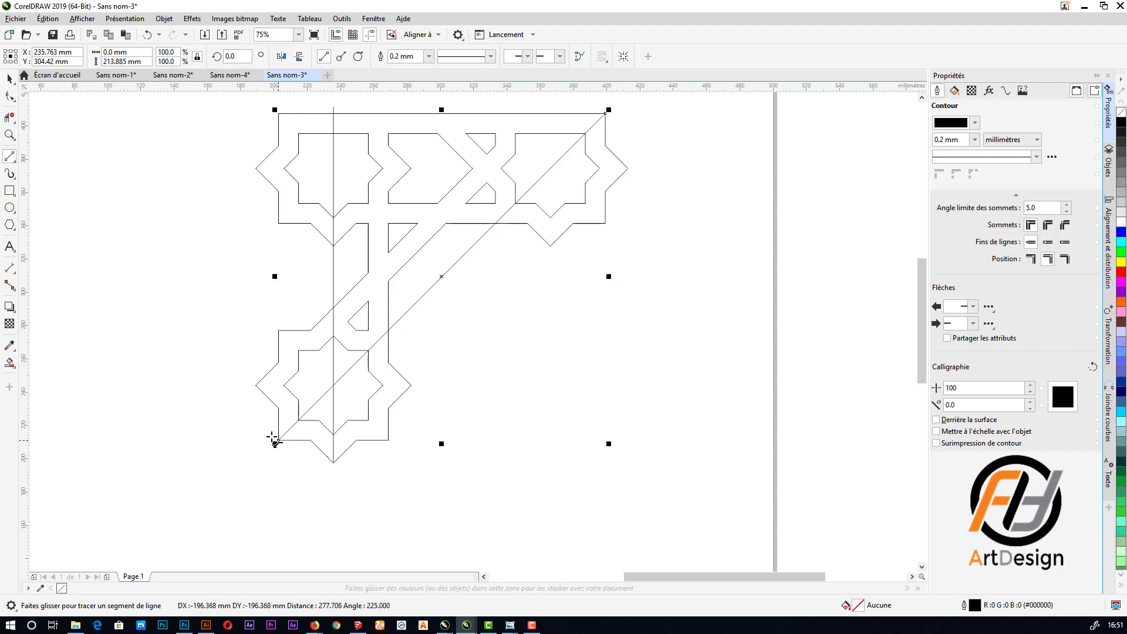
- Delete all segments outside the triangle formed by the vertical and diagonal lines using Virtual Segment Delete
{"action": "left_click", "coordinate": [9, 117]}
{"action": "left_click_drag", "start_coordinate": [331, 98], "coordinate": [234, 465]}
{"action": "left_click_drag", "start_coordinate": [655, 137], "coordinate": [604, 239]}
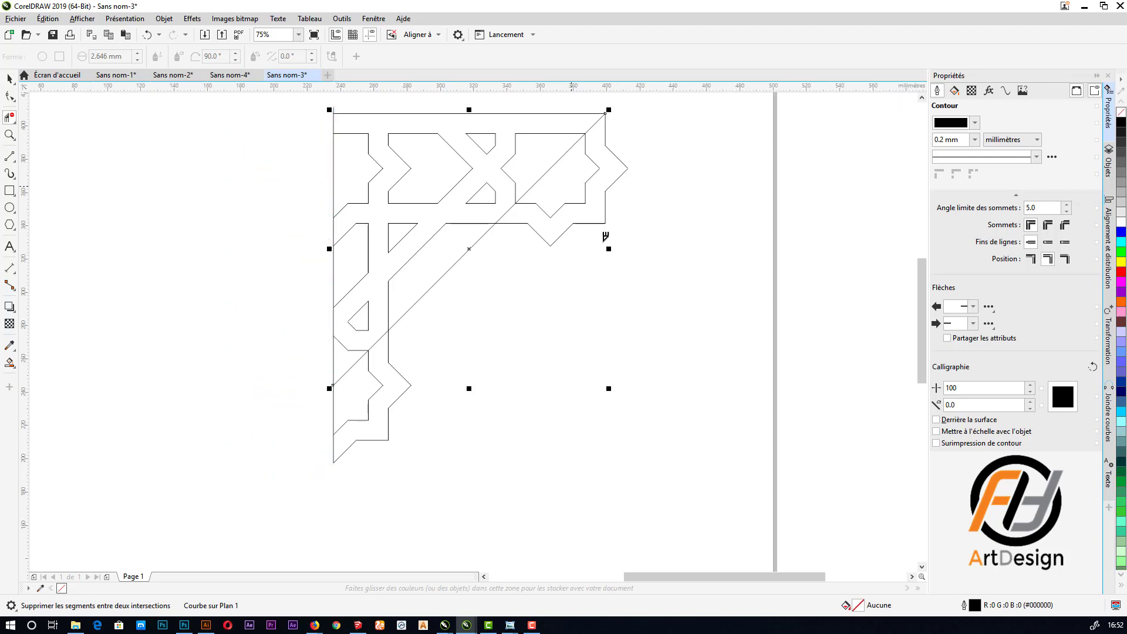
{"action": "left_click_drag", "start_coordinate": [395, 485], "coordinate": [365, 422]}
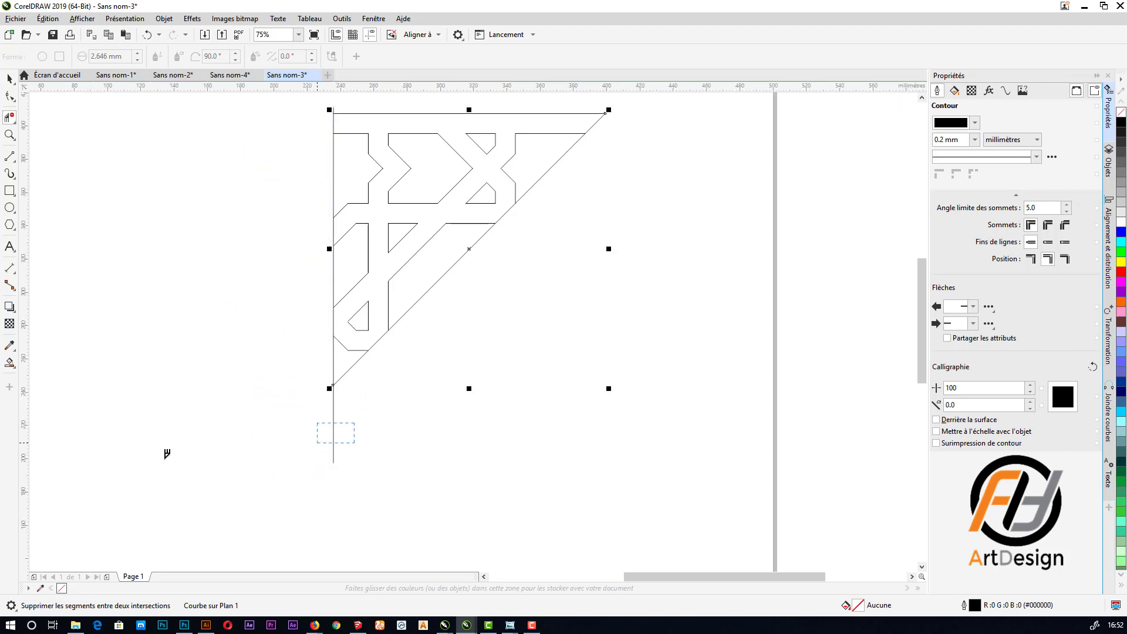
{"action": "left_click_drag", "start_coordinate": [167, 454], "coordinate": [158, 458]}
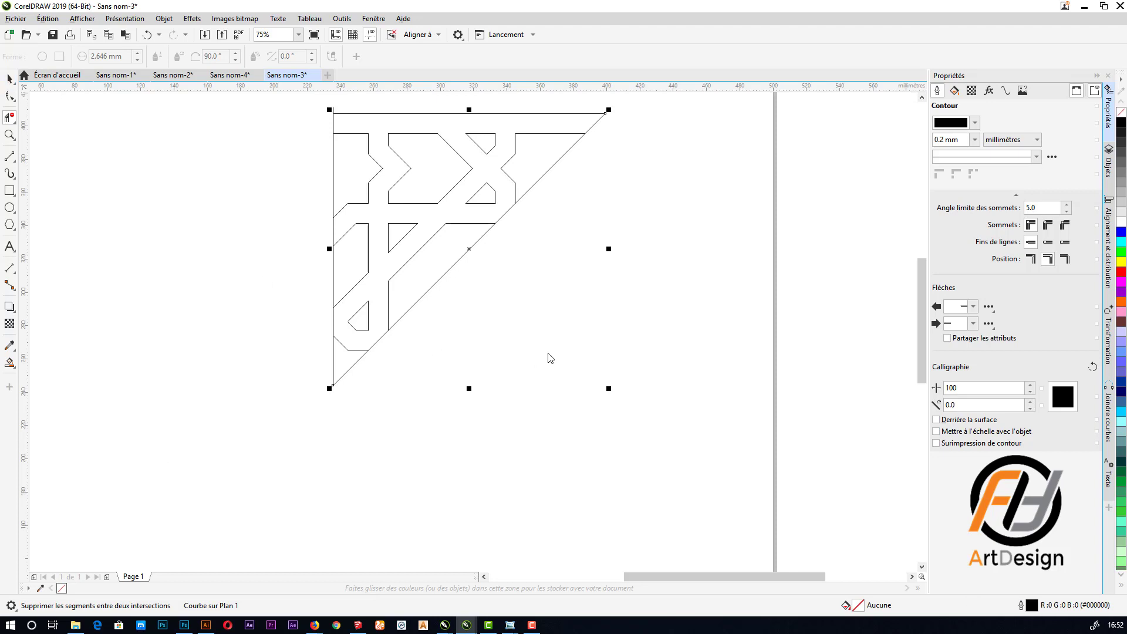
- Delete the vertical cutting line along the triangle's edge
{"action": "key", "text": "space"}
{"action": "left_click", "coordinate": [325, 141]}
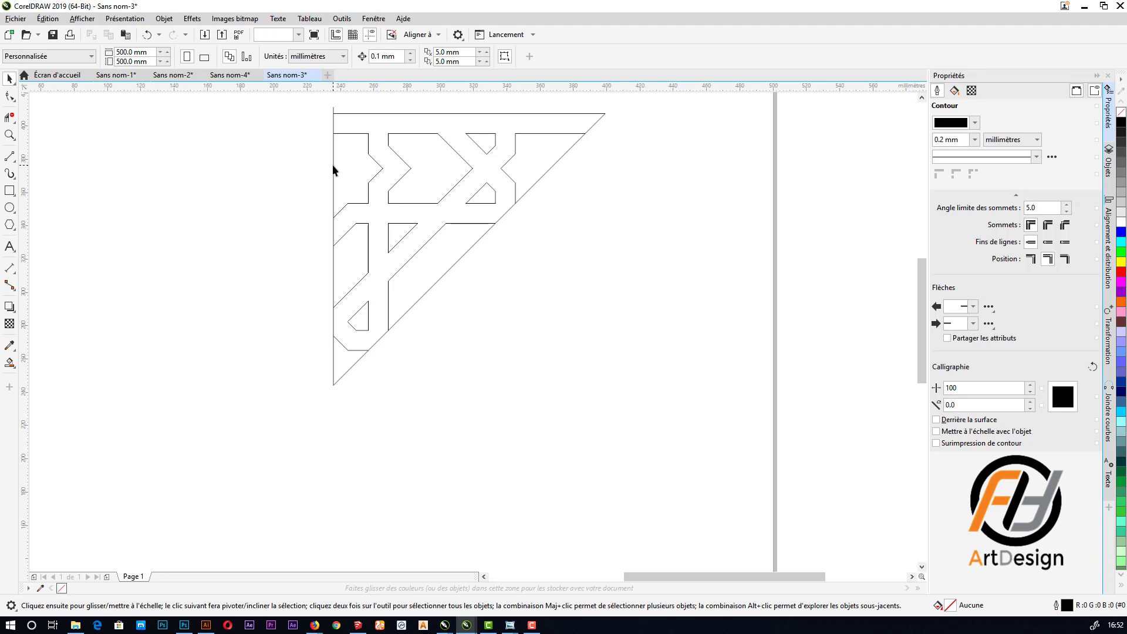
{"action": "left_click", "coordinate": [333, 164]}
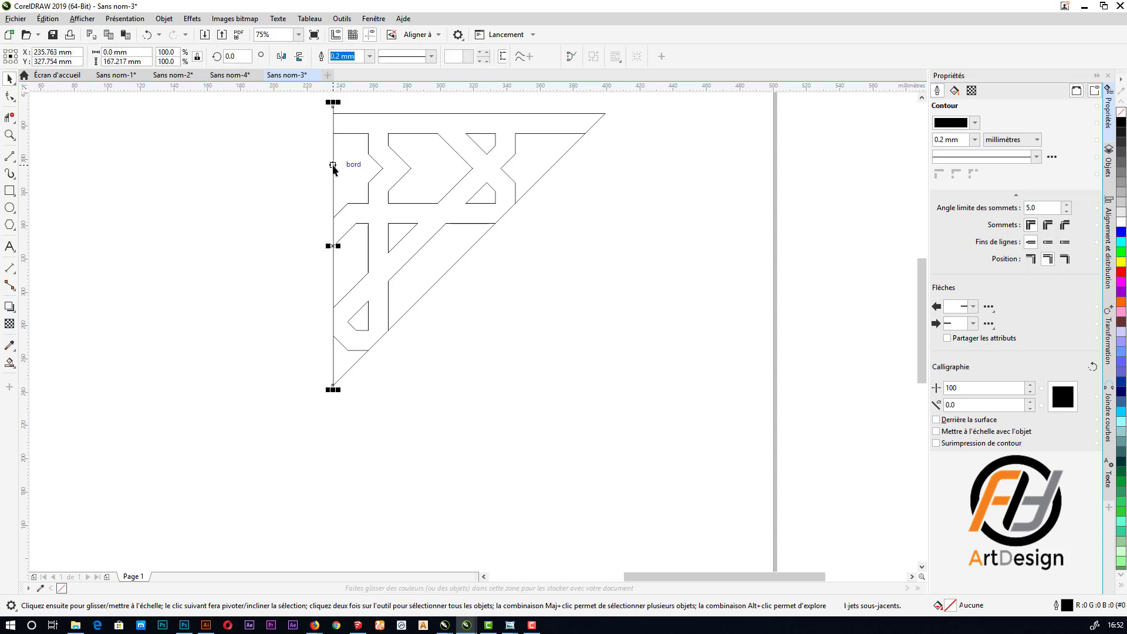
{"action": "left_click", "coordinate": [570, 170]}
- Delete the diagonal cutting line's segments except the lowest one that closes the bottom shape, using Virtual Segment Delete
{"action": "left_click", "coordinate": [9, 117]}
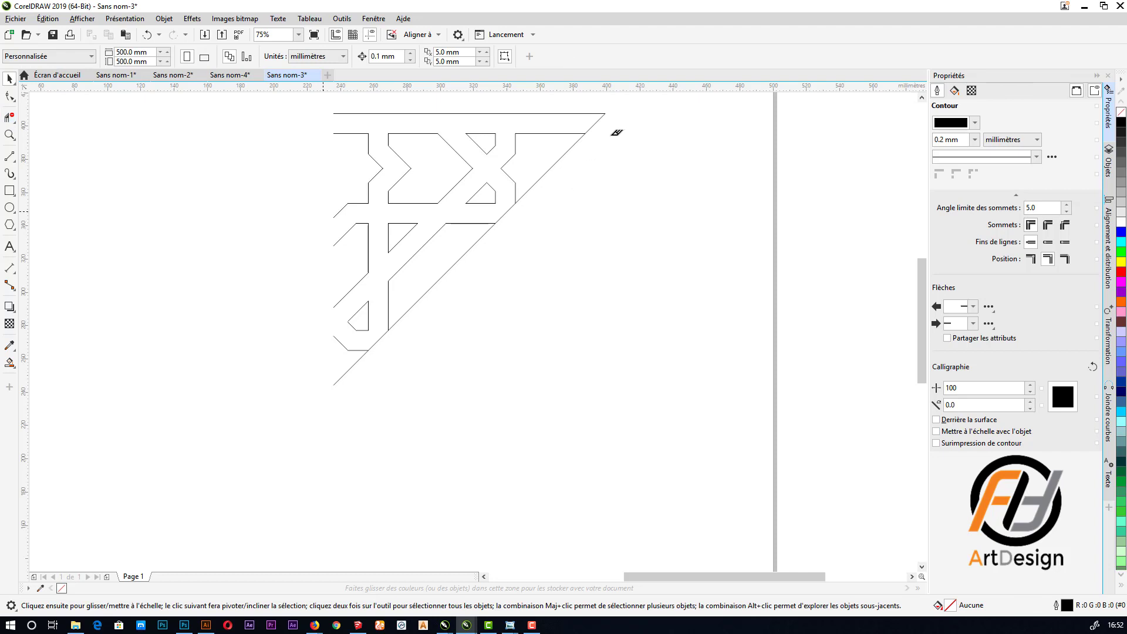
{"action": "left_click", "coordinate": [596, 123]}
{"action": "left_click", "coordinate": [520, 199]}
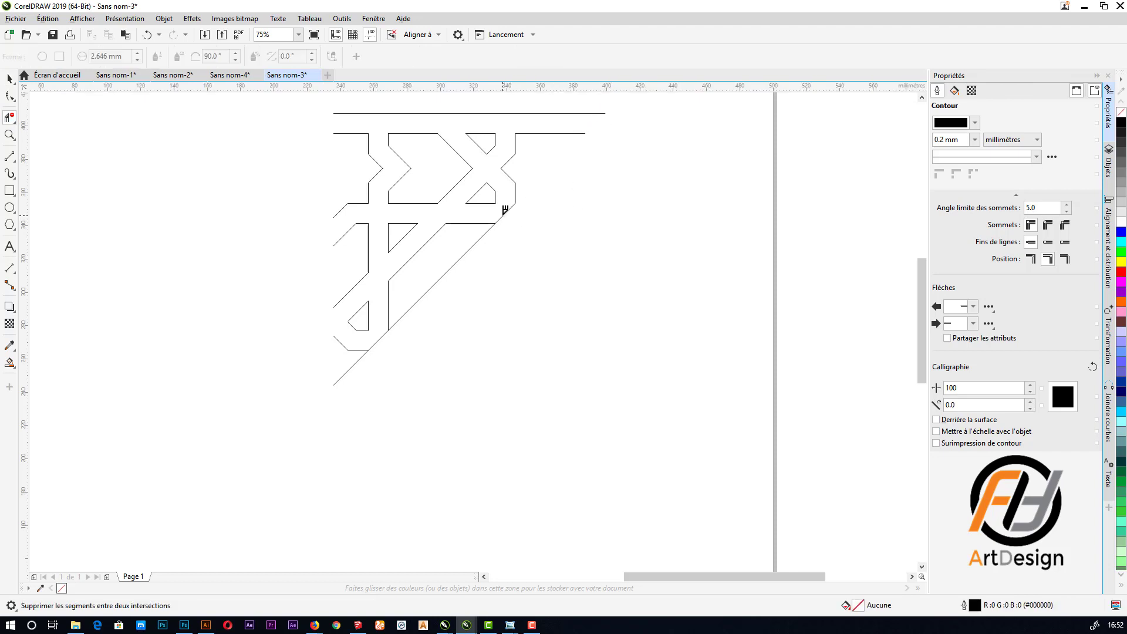
{"action": "left_click", "coordinate": [505, 213]}
{"action": "left_click", "coordinate": [406, 313]}
- Select the whole triangular motif and mirror it horizontally about its lower-left anchor point with 1 copy
{"action": "key", "text": "space"}
{"action": "left_click_drag", "start_coordinate": [616, 108], "coordinate": [201, 491]}
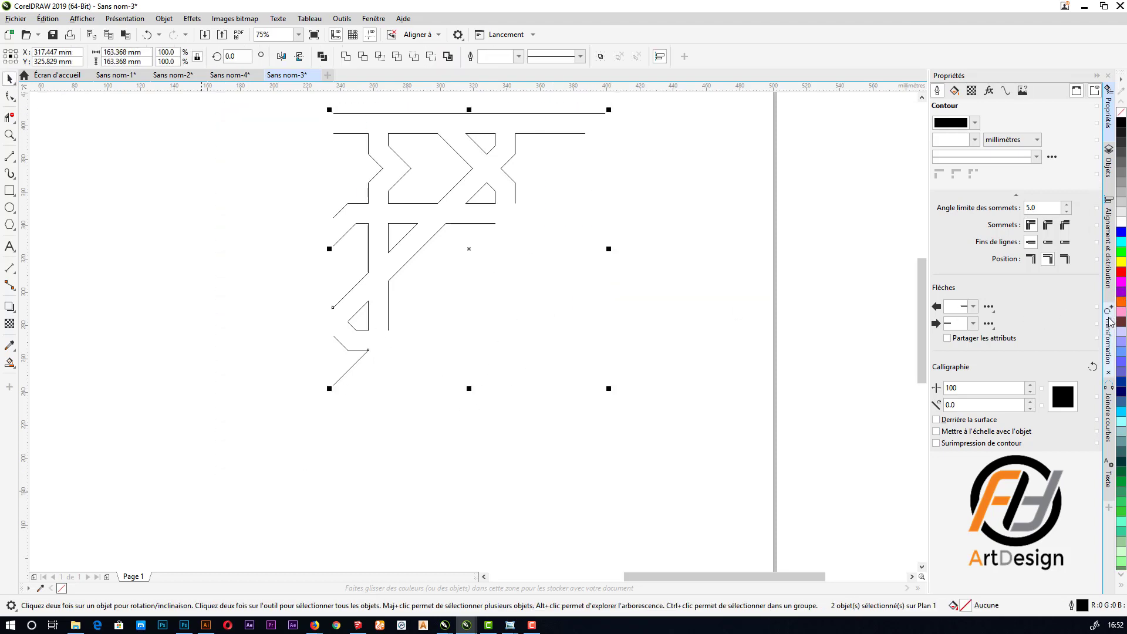
{"action": "key", "text": "alt+F7"}
{"action": "left_click", "coordinate": [973, 92]}
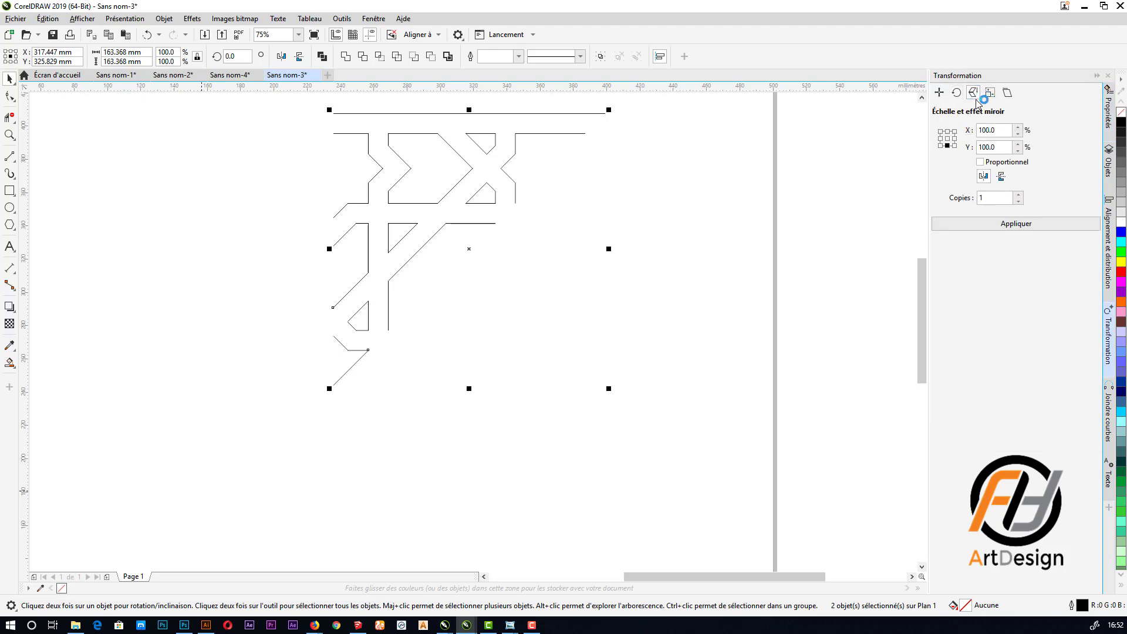
{"action": "left_click", "coordinate": [982, 173]}
{"action": "left_click", "coordinate": [985, 200]}
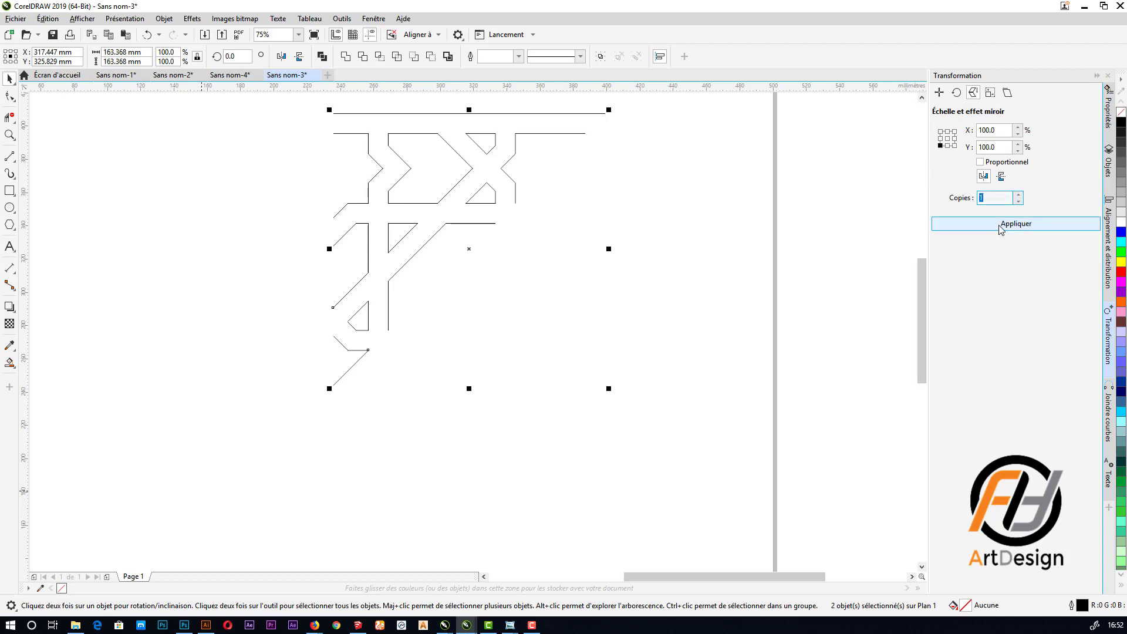
{"action": "left_click", "coordinate": [1002, 224]}
{"action": "scroll", "coordinate": [703, 307], "scroll_direction": "down", "scroll_amount": 2}
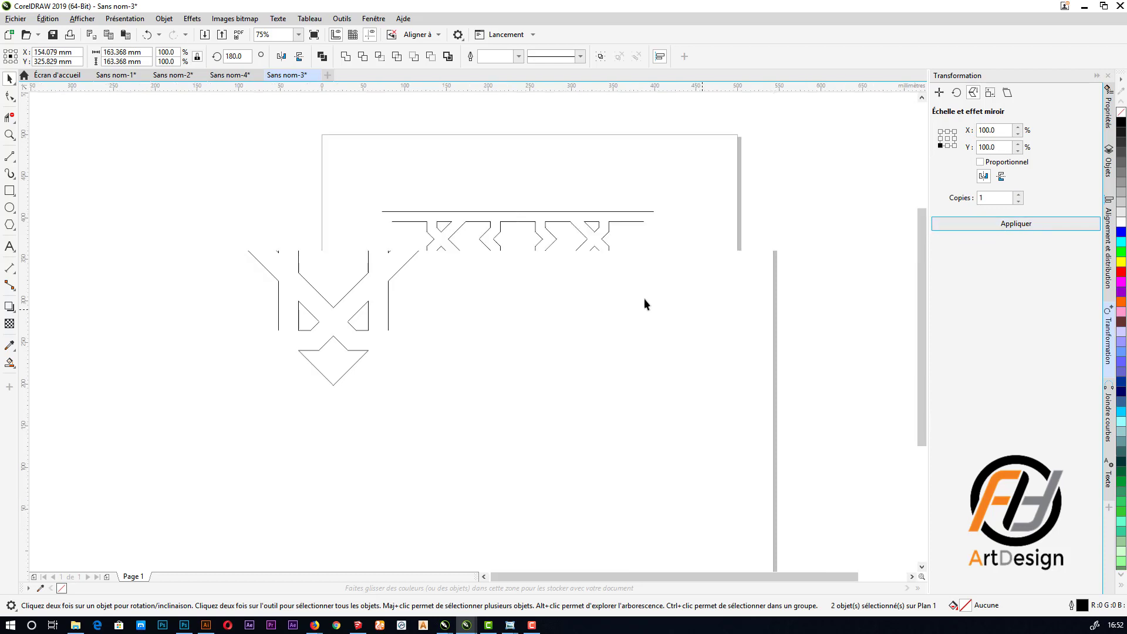
- Select both mirrored halves of the motif and join their curves using Extend with a 1.0 mm gap tolerance
{"action": "left_click", "coordinate": [648, 276]}
{"action": "left_click_drag", "start_coordinate": [298, 392], "coordinate": [376, 334]}
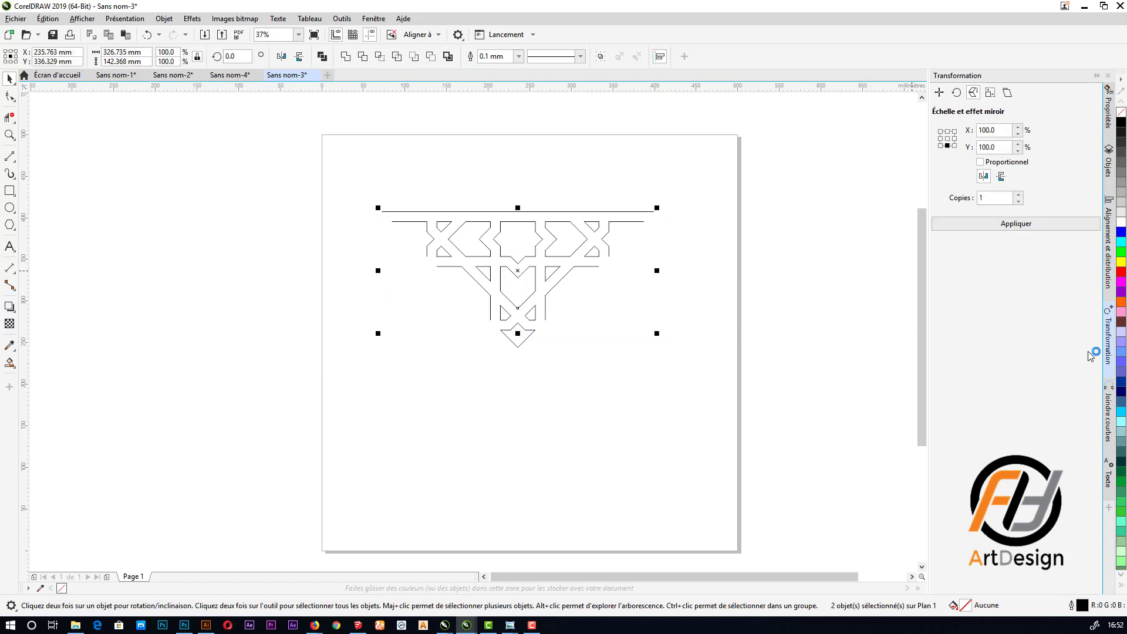
{"action": "left_click", "coordinate": [1108, 352]}
{"action": "left_click", "coordinate": [1005, 226]}
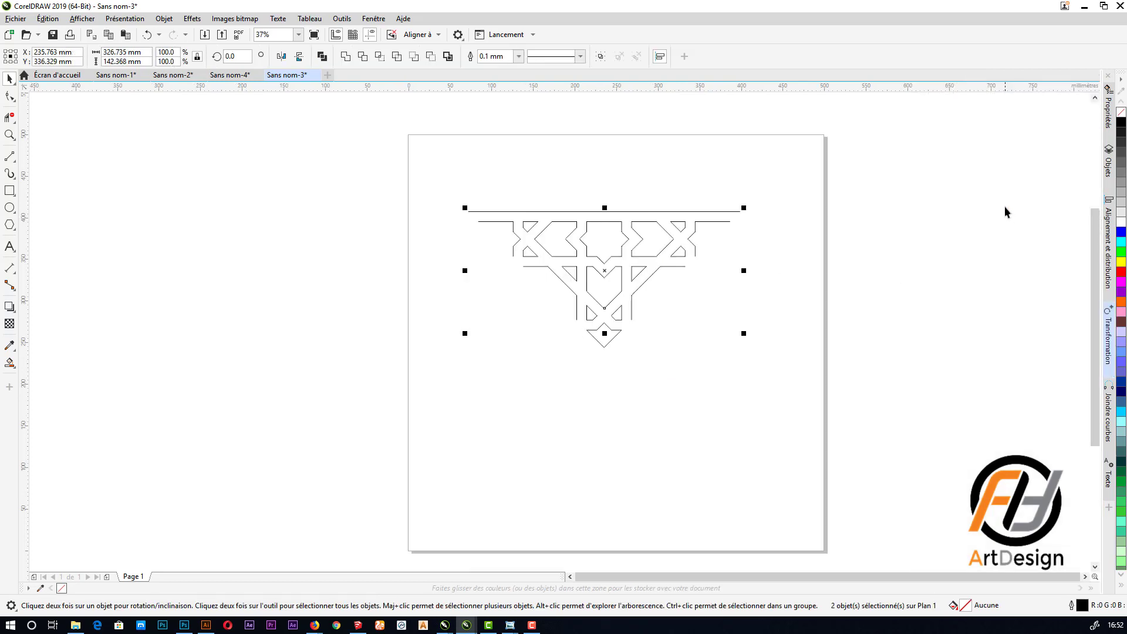
{"action": "left_click", "coordinate": [1108, 414]}
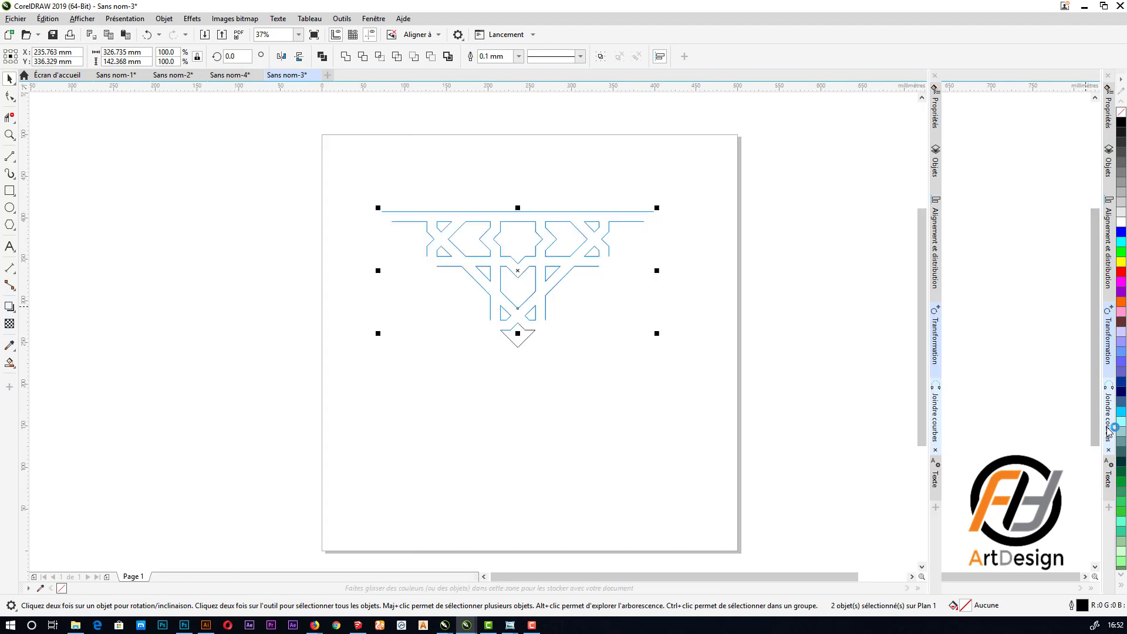
{"action": "left_click", "coordinate": [1016, 188]}
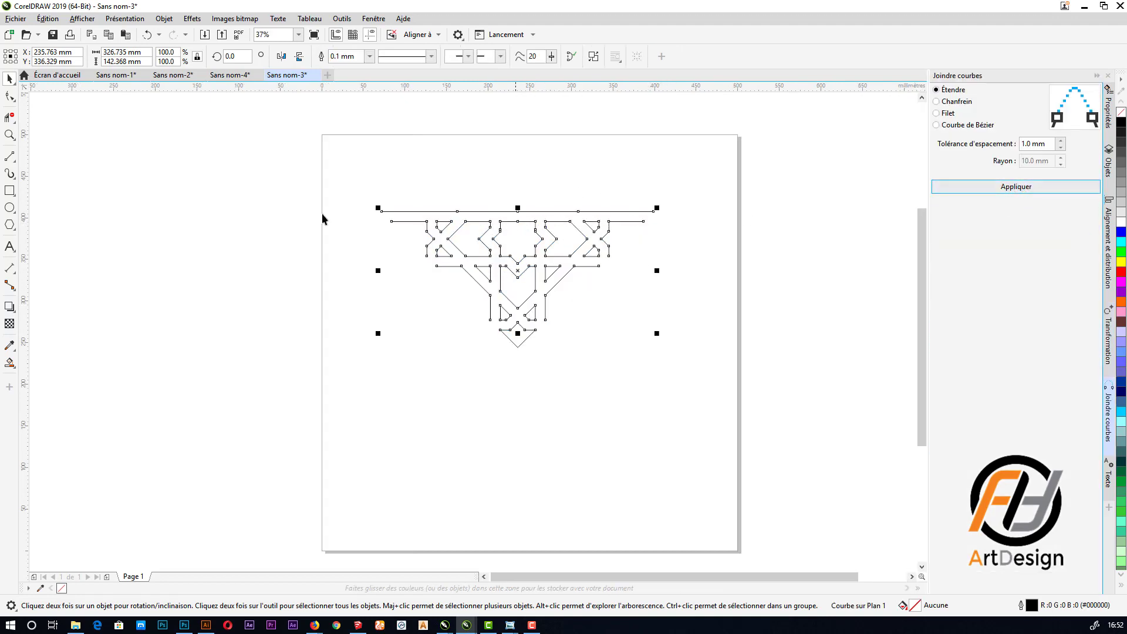
- Delete the redundant nodes along the long upper line and in the middle of the central star's upper edge
{"action": "left_click", "coordinate": [9, 97]}
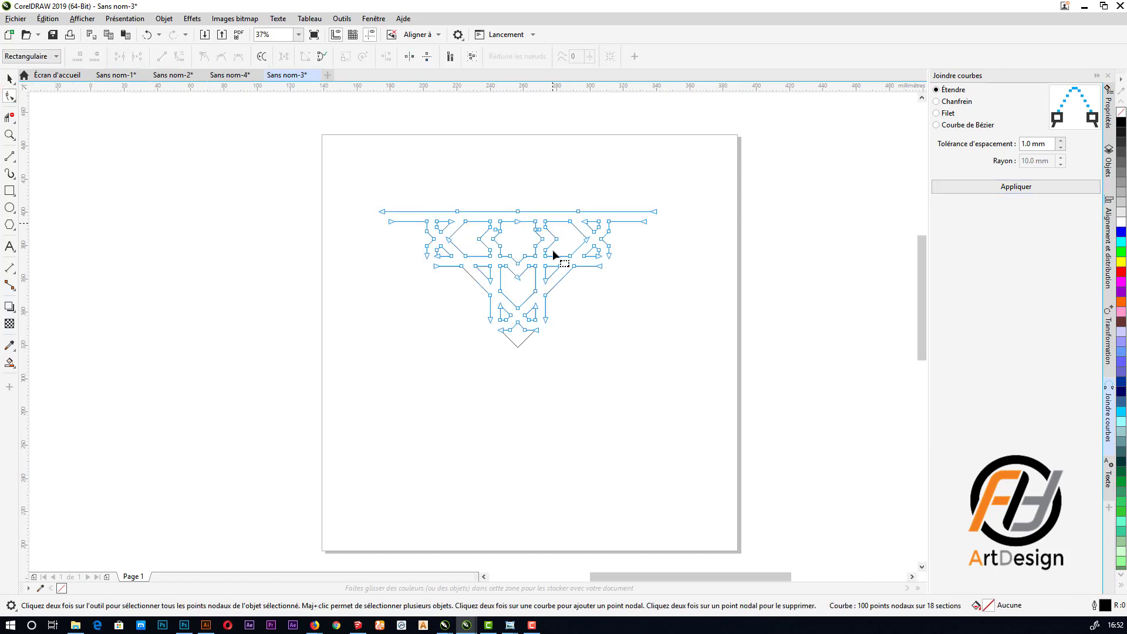
{"action": "scroll", "coordinate": [552, 249], "scroll_direction": "up", "scroll_amount": 2}
{"action": "left_click_drag", "start_coordinate": [458, 170], "coordinate": [509, 243]}
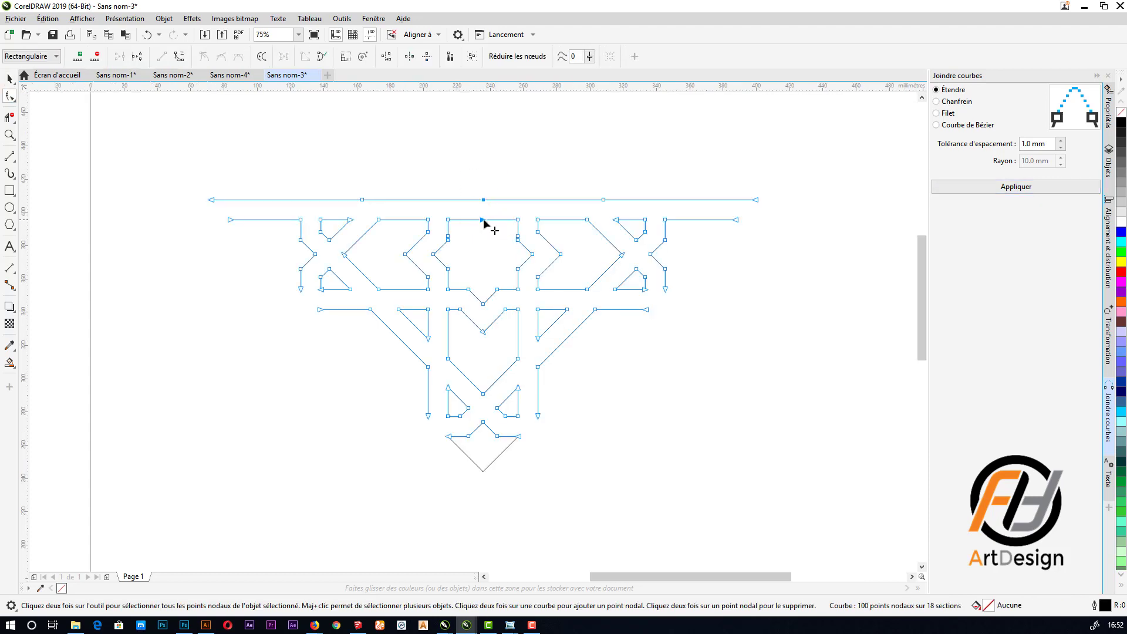
{"action": "key", "text": "Delete"}
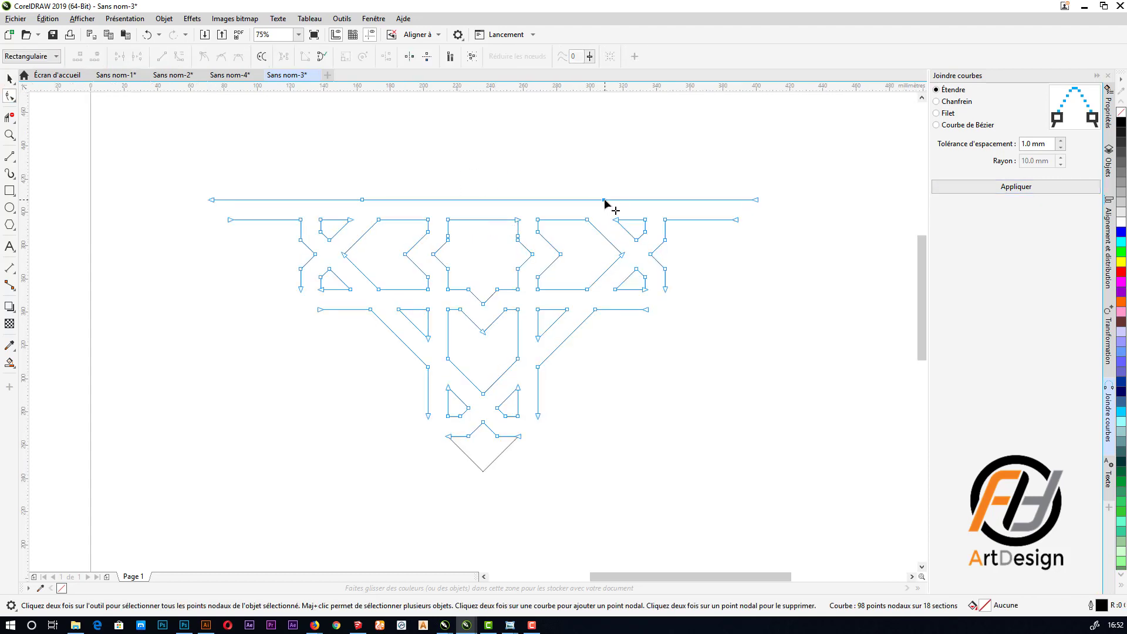
{"action": "double_click", "coordinate": [605, 201]}
{"action": "double_click", "coordinate": [362, 201]}
- Delete the extra node on each upper vertical side of the central star shape
{"action": "scroll", "coordinate": [516, 239], "scroll_direction": "up", "scroll_amount": 5}
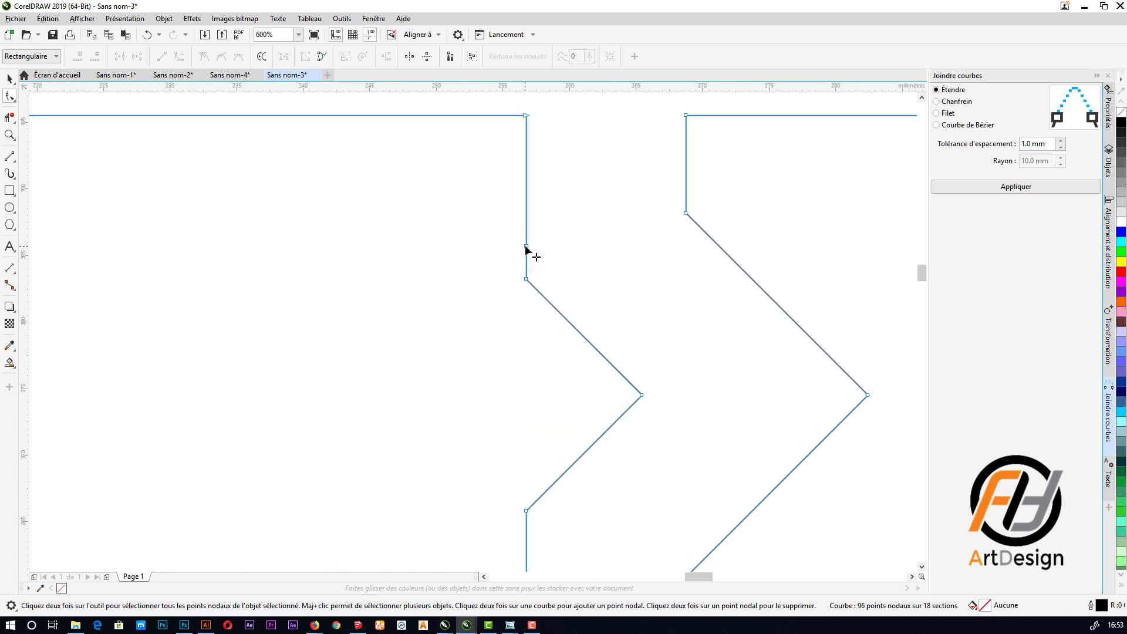
{"action": "key", "text": "Delete"}
{"action": "scroll", "coordinate": [581, 245], "scroll_direction": "down", "scroll_amount": 4}
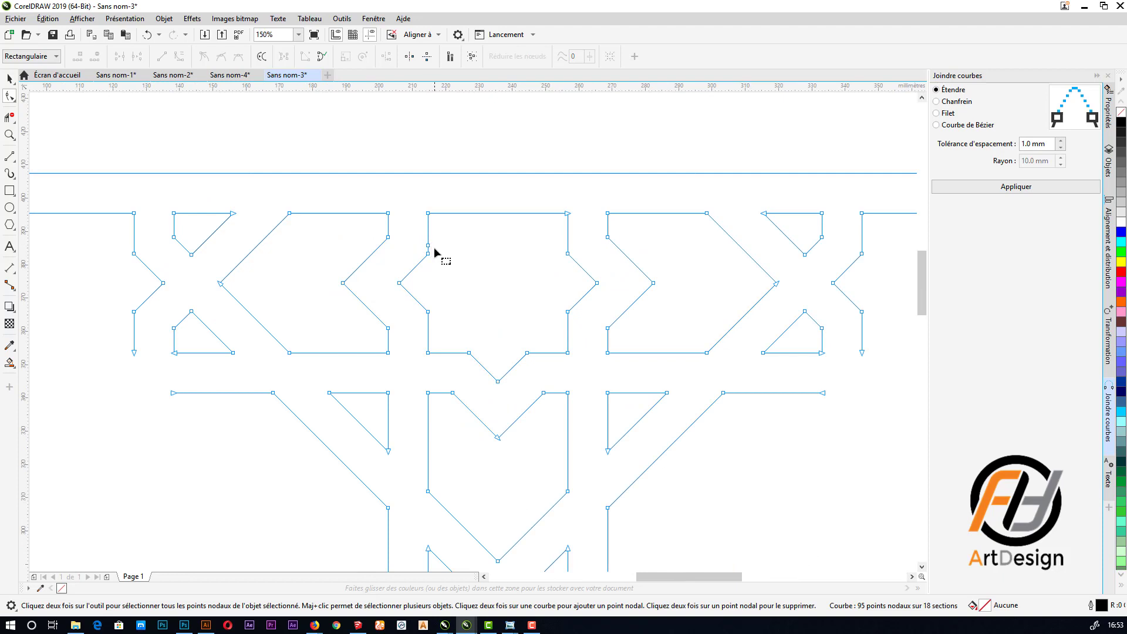
{"action": "left_click", "coordinate": [428, 245]}
{"action": "key", "text": "Delete"}
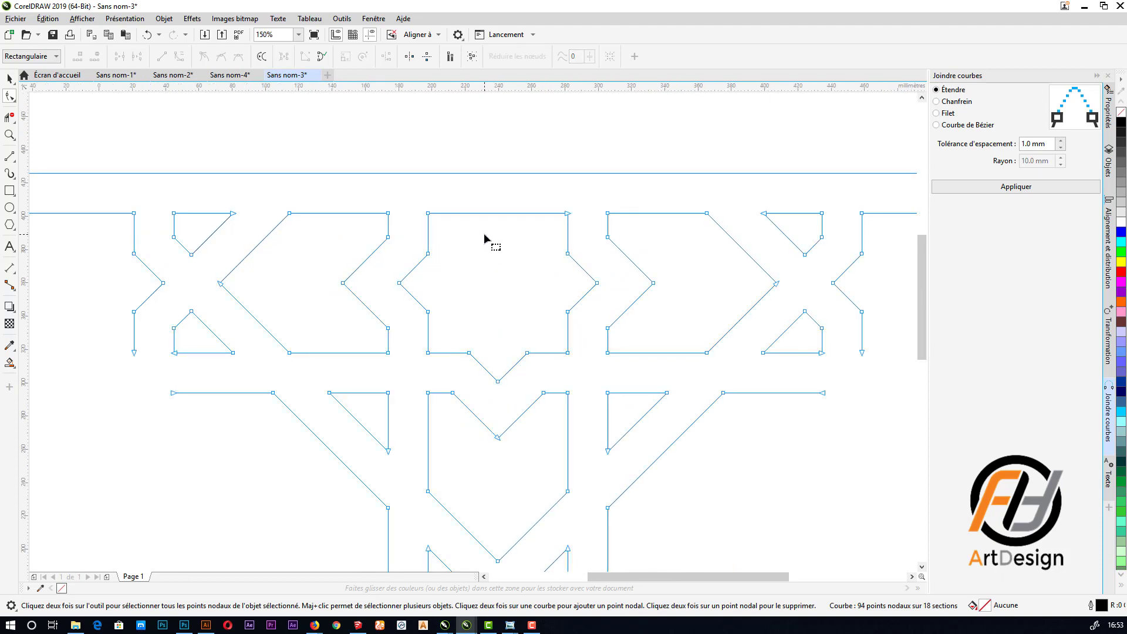
{"action": "scroll", "coordinate": [487, 240], "scroll_direction": "down", "scroll_amount": 2}
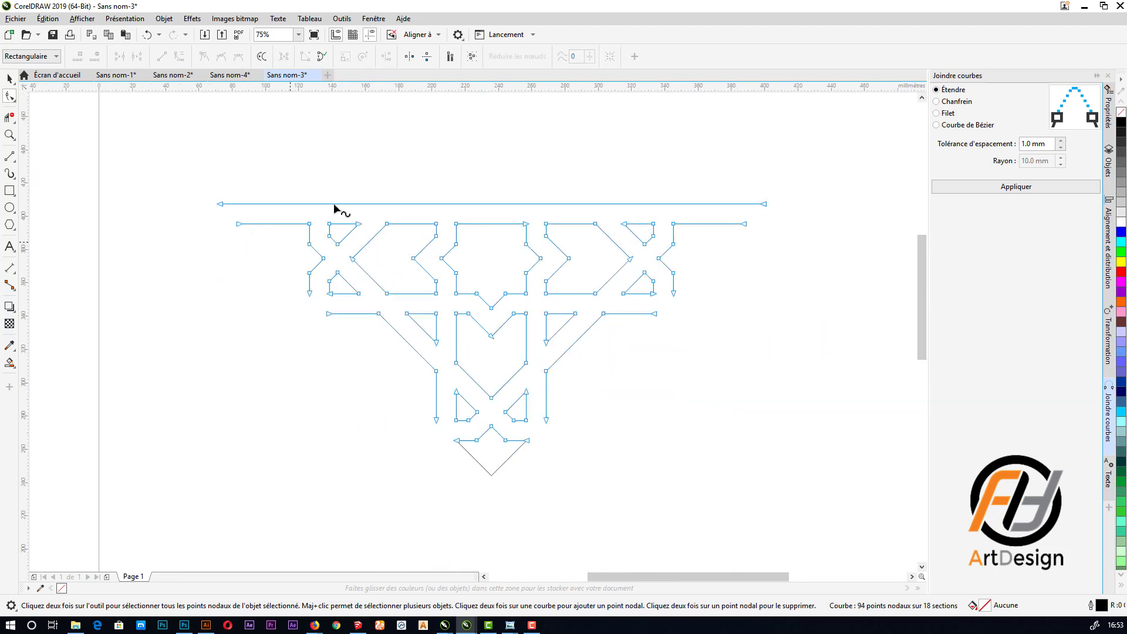
{"action": "scroll", "coordinate": [527, 234], "scroll_direction": "down", "scroll_amount": 2}
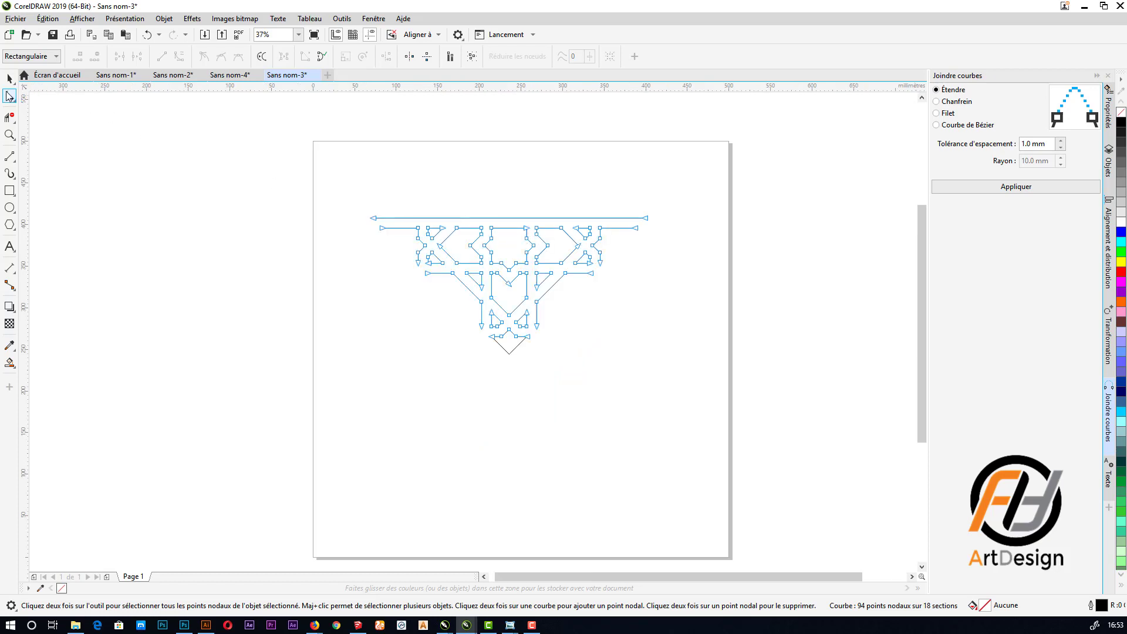
- Select the joined motif without the lowest V piece and place its rotation centre on the V's lowest tip
{"action": "left_click", "coordinate": [10, 79]}
{"action": "left_click_drag", "start_coordinate": [352, 181], "coordinate": [660, 342]}
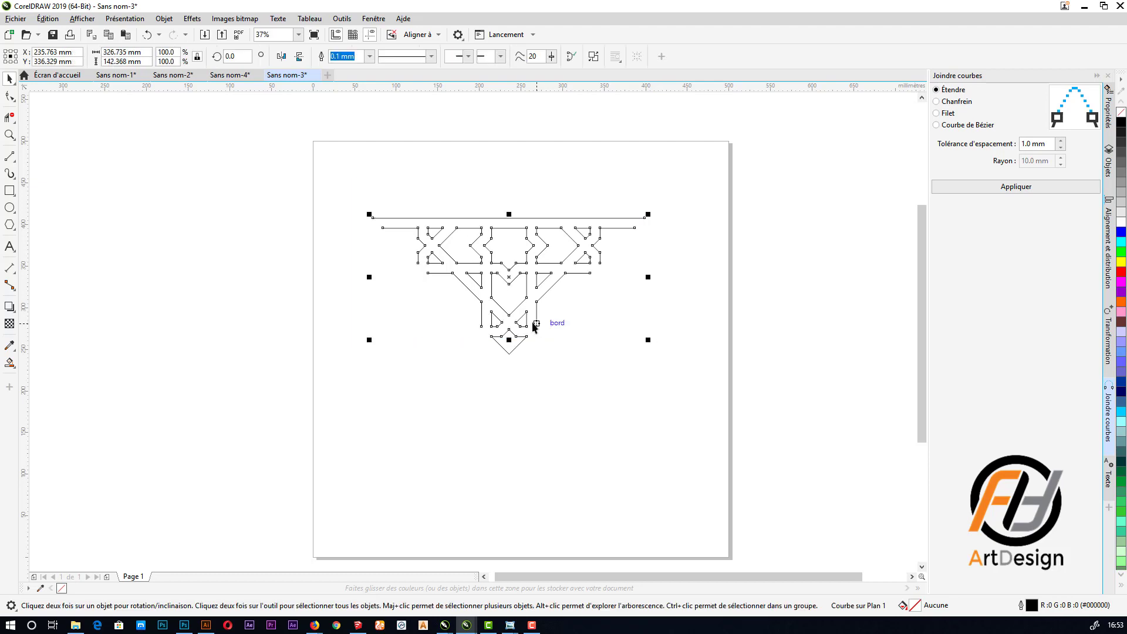
{"action": "left_click", "coordinate": [510, 276]}
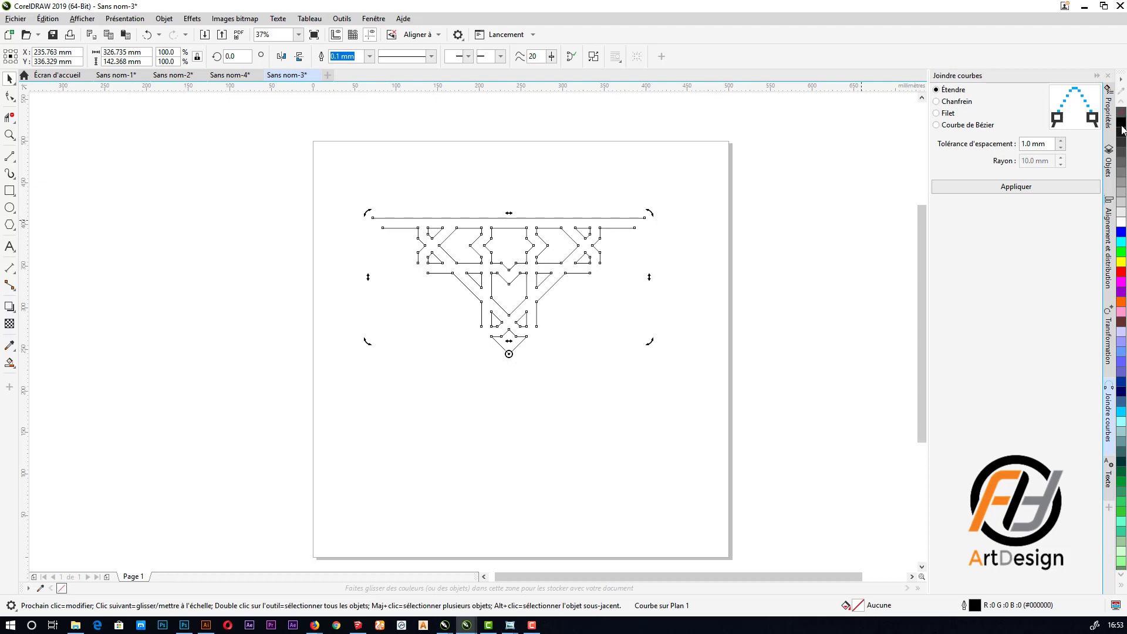
- Rotate the motif by 90° around that centre with 3 copies to complete the square pattern
{"action": "left_click", "coordinate": [1108, 337]}
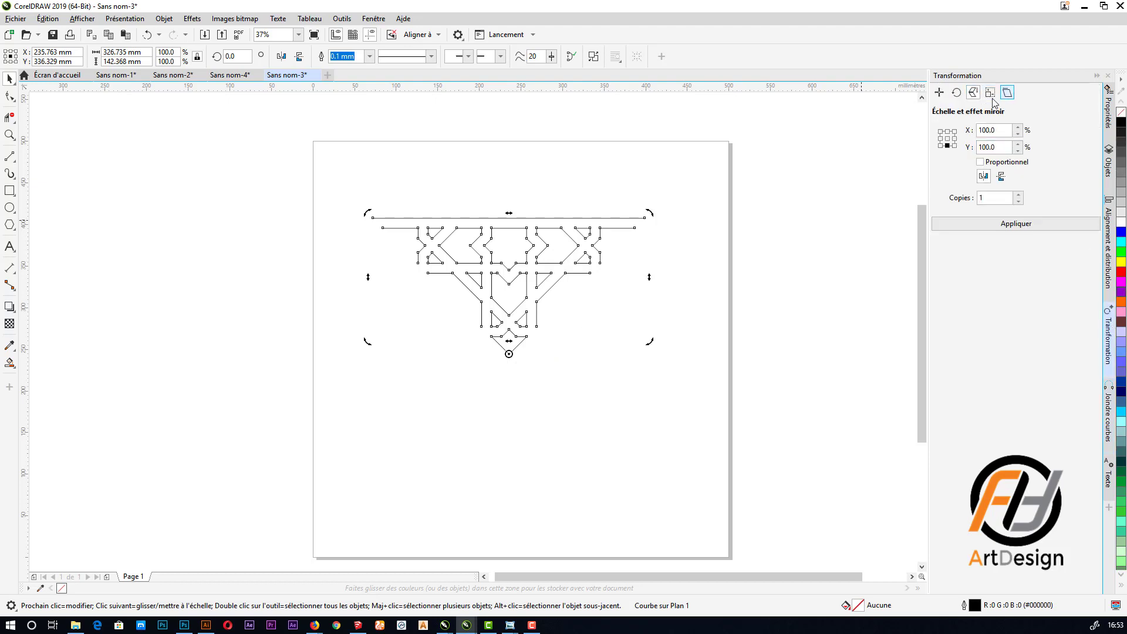
{"action": "left_click", "coordinate": [957, 93]}
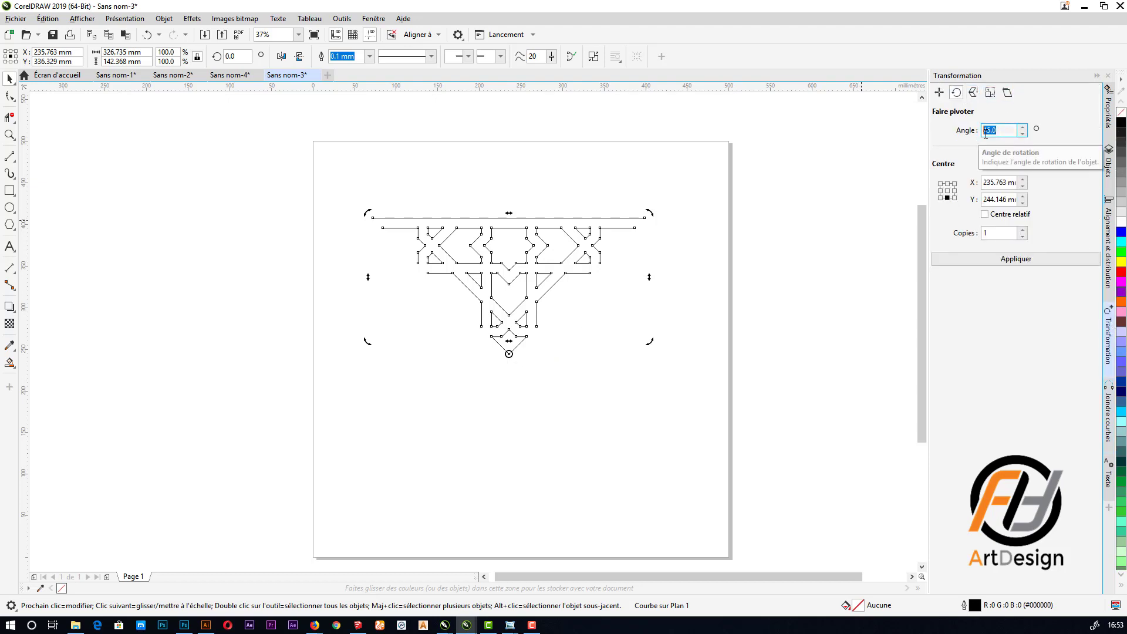
{"action": "type", "text": "90"}
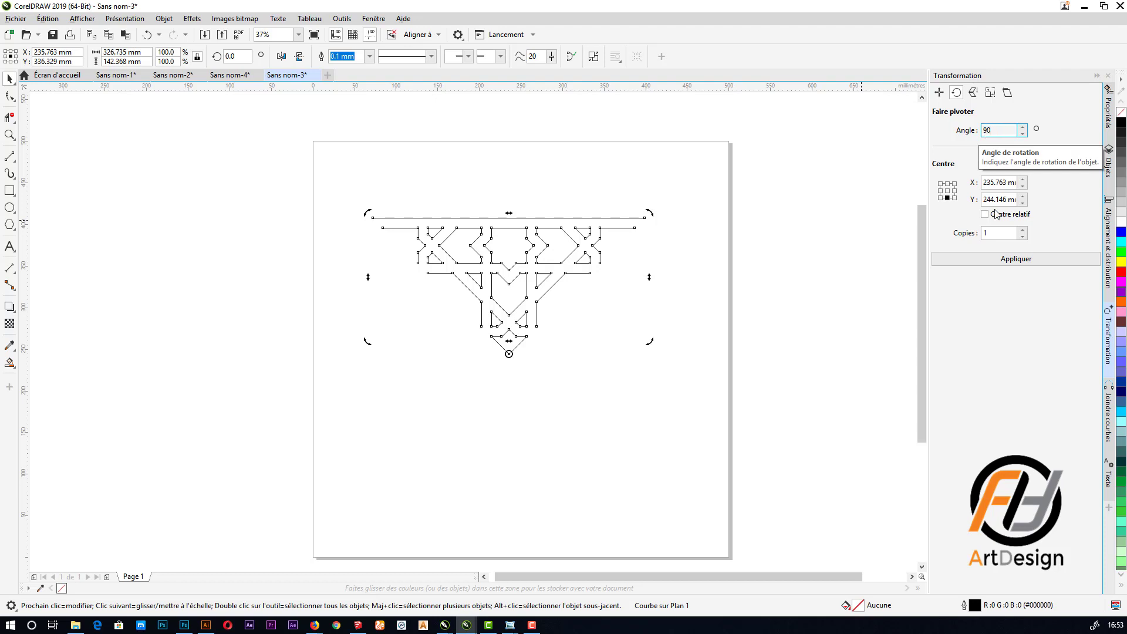
{"action": "left_click", "coordinate": [1023, 230]}
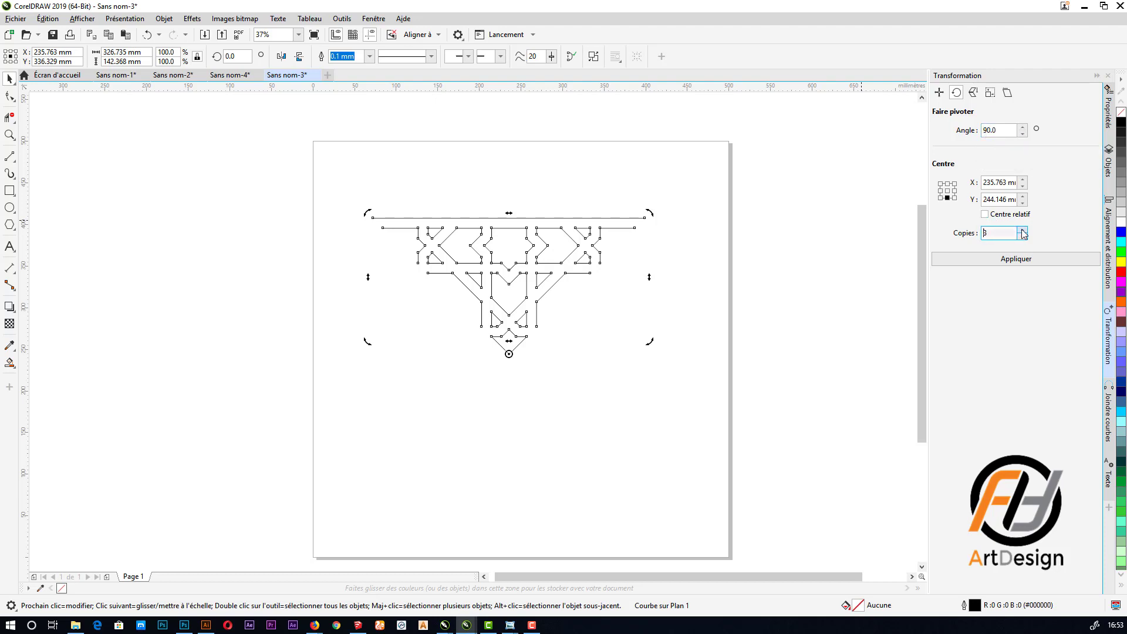
{"action": "left_click", "coordinate": [1023, 230]}
{"action": "left_click", "coordinate": [1002, 263]}
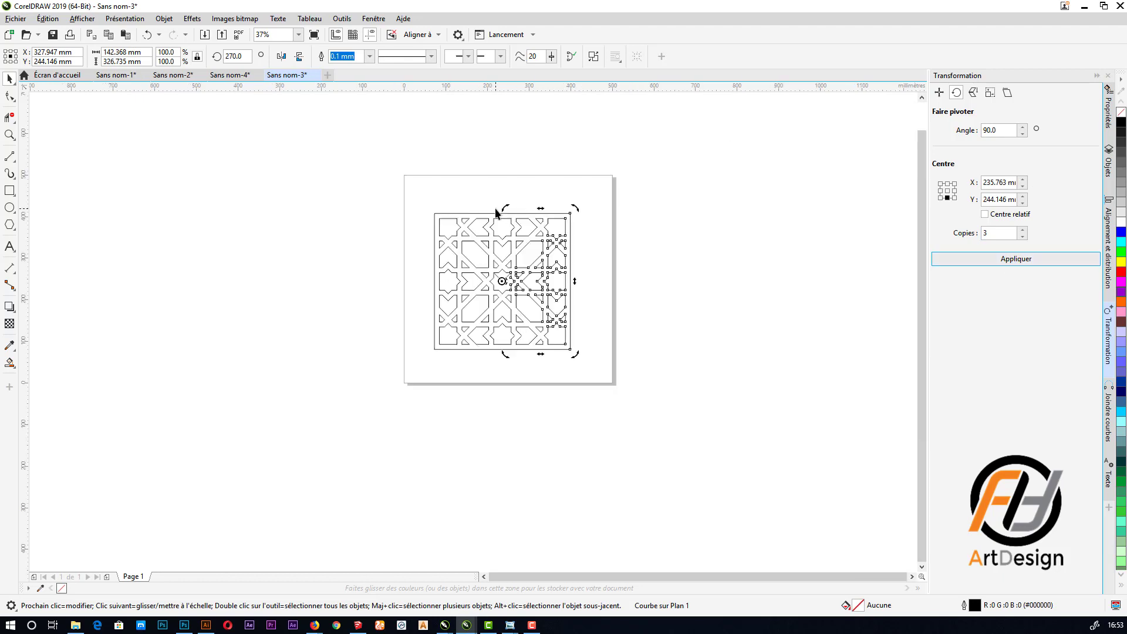
{"action": "scroll", "coordinate": [582, 241], "scroll_direction": "down", "scroll_amount": 1}
{"action": "left_click", "coordinate": [585, 288]}
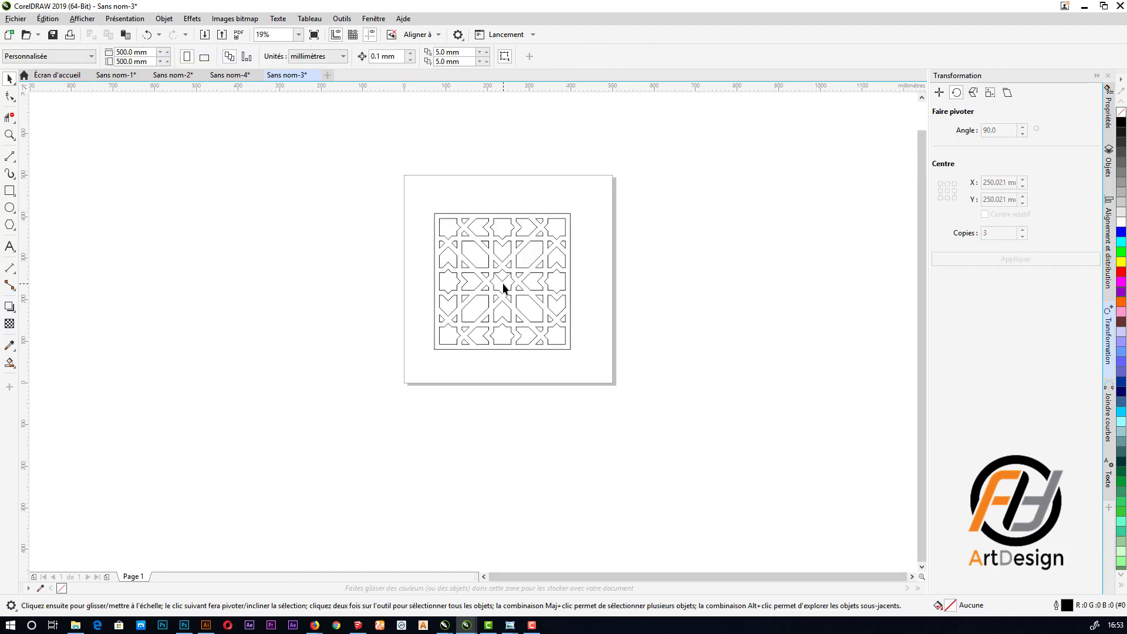
- Delete the two leftover V-shaped pieces inside the star at the centre of the pattern
{"action": "scroll", "coordinate": [503, 283], "scroll_direction": "up", "scroll_amount": 1}
{"action": "left_click_drag", "start_coordinate": [653, 254], "coordinate": [353, 285]}
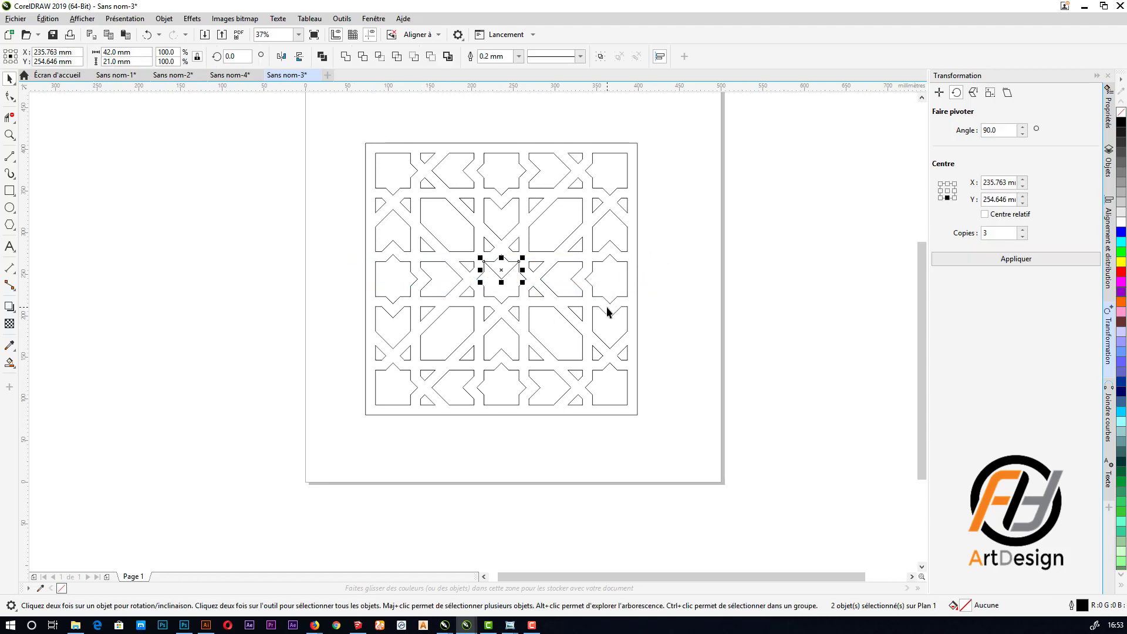
{"action": "left_click", "coordinate": [703, 284]}
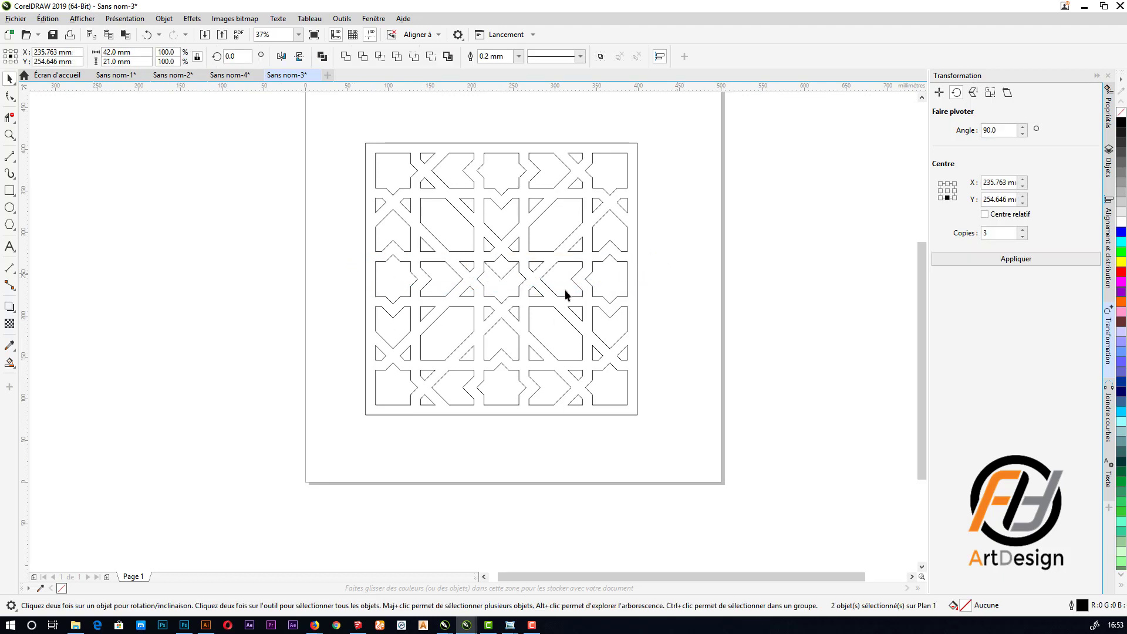
{"action": "left_click", "coordinate": [508, 274]}
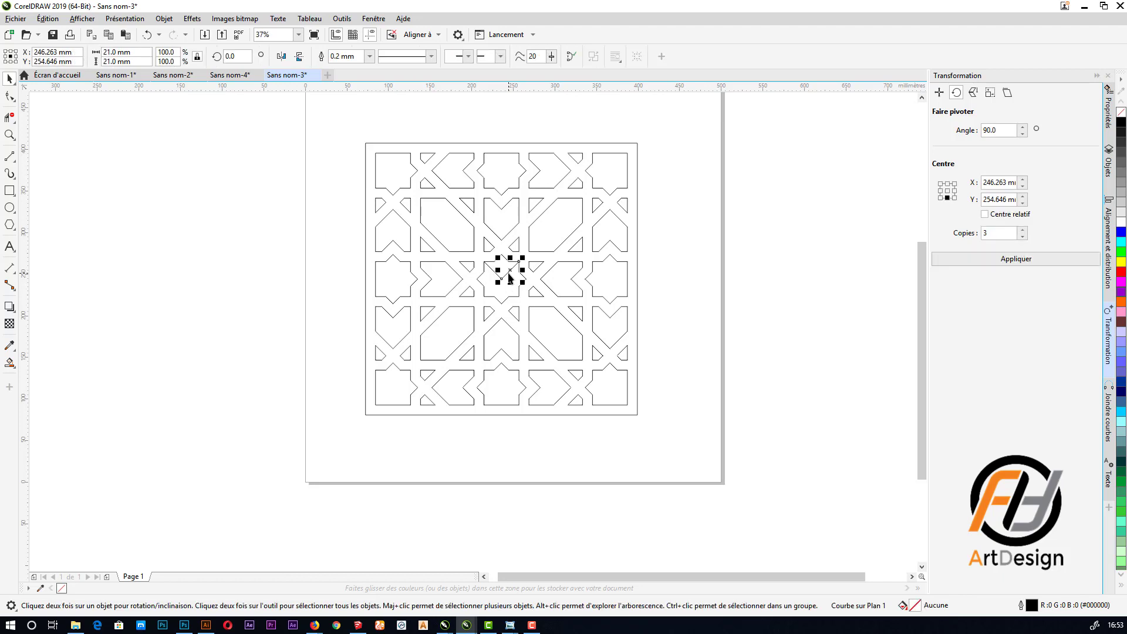
{"action": "left_click", "coordinate": [468, 279]}
{"action": "left_click", "coordinate": [500, 281]}
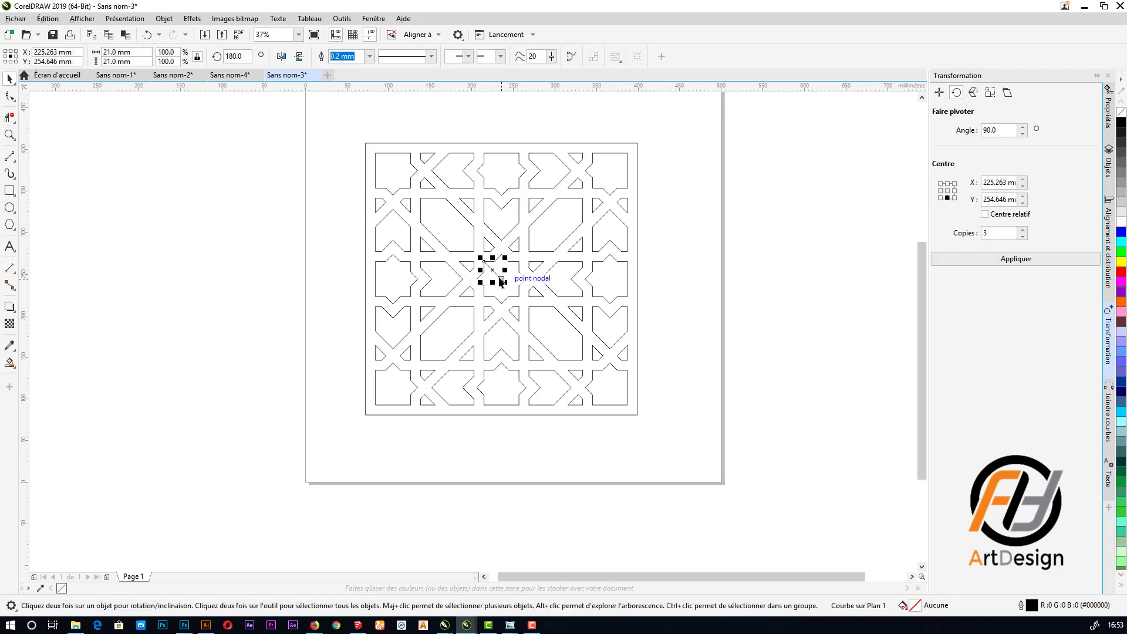
{"action": "left_click", "coordinate": [596, 239]}
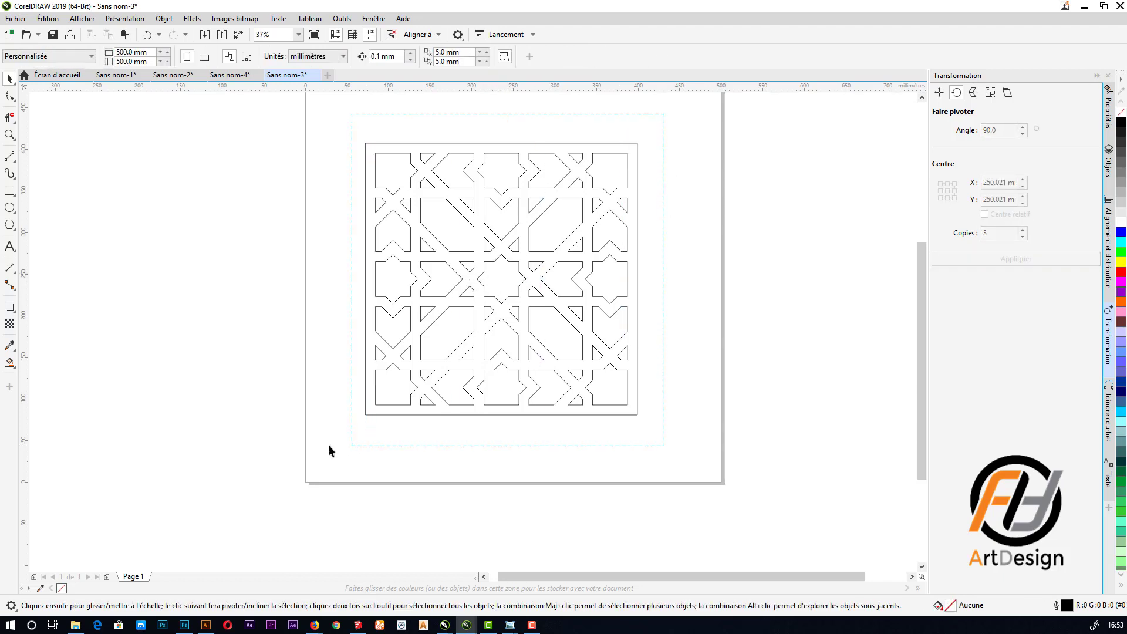
- Select all four rotated parts and join their curves using Extend with a 1.0 mm gap tolerance
{"action": "left_click", "coordinate": [366, 416]}
{"action": "scroll", "coordinate": [604, 164], "scroll_direction": "up", "scroll_amount": 3}
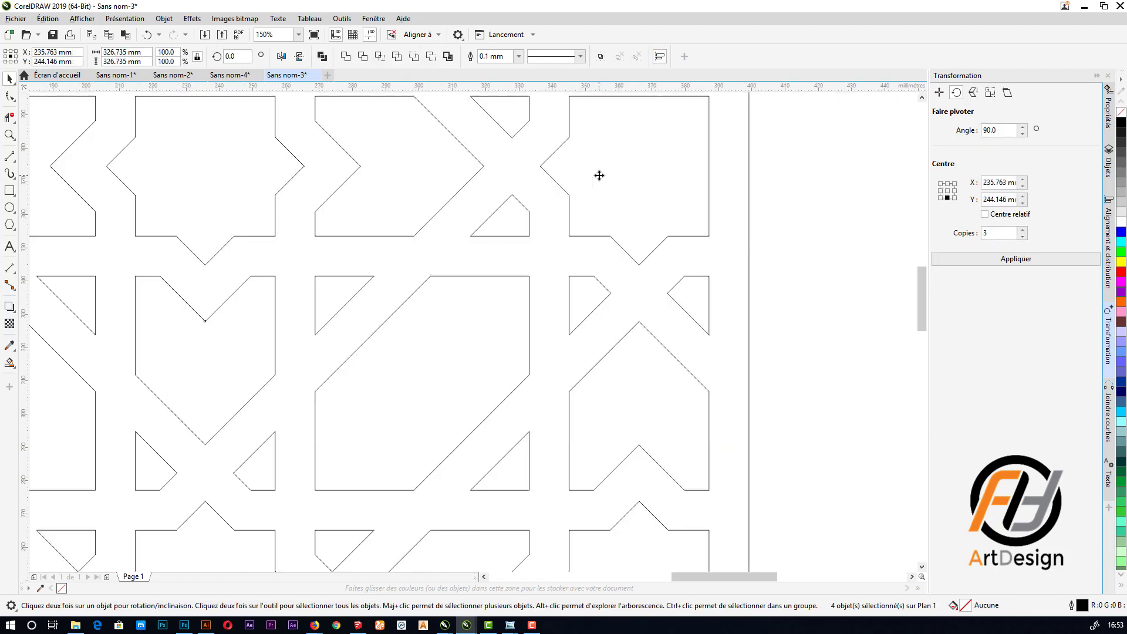
{"action": "scroll", "coordinate": [599, 175], "scroll_direction": "down", "scroll_amount": 3}
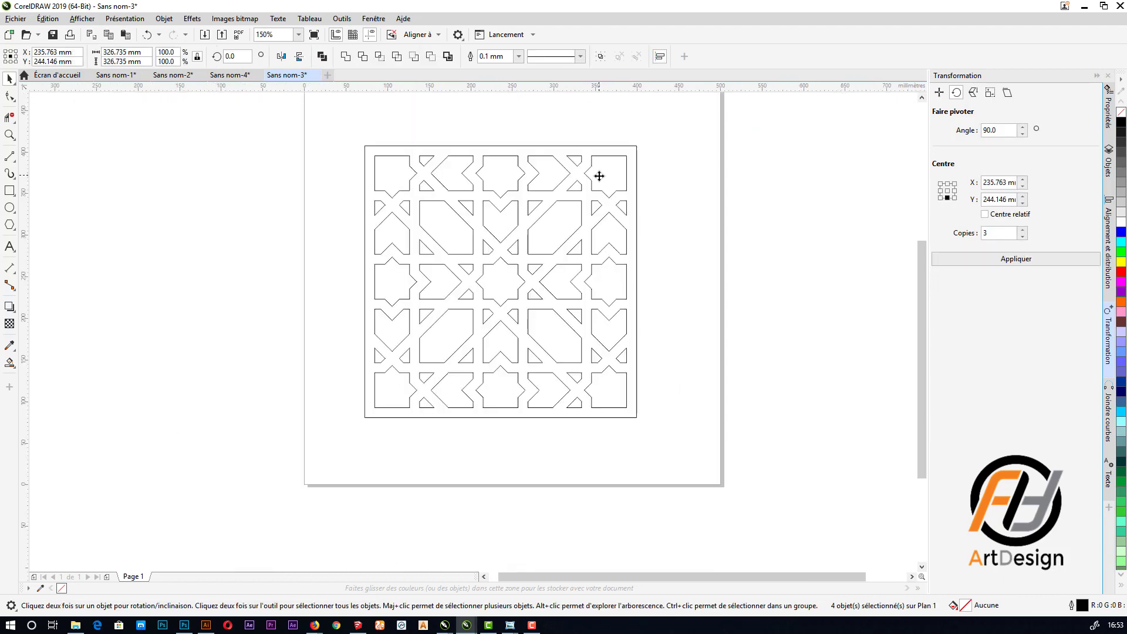
{"action": "left_click", "coordinate": [1108, 418]}
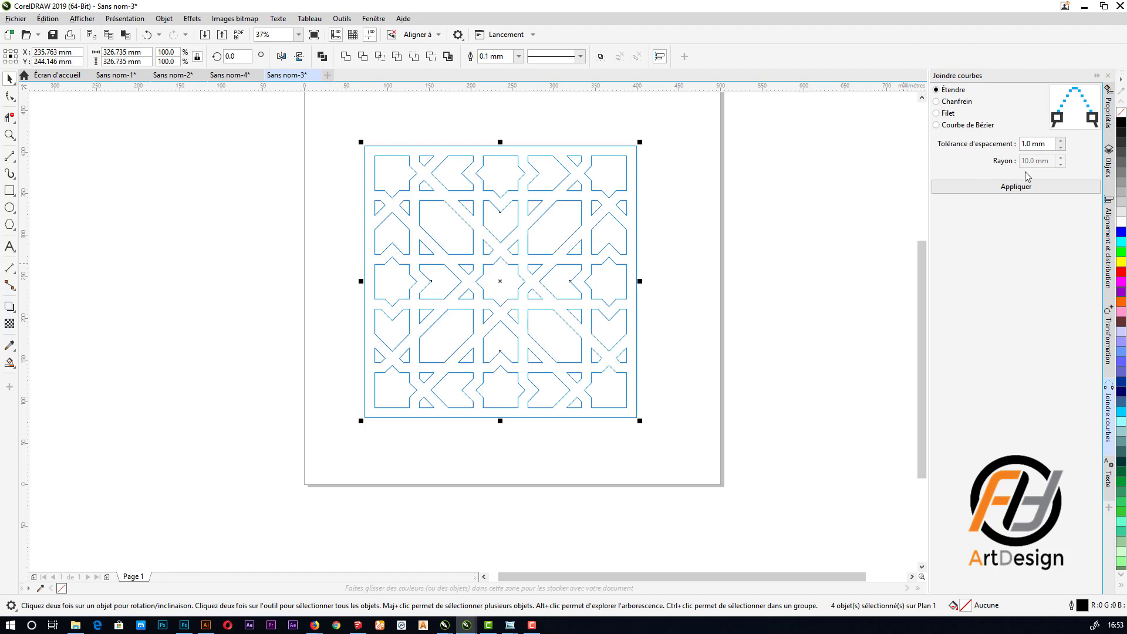
{"action": "left_click", "coordinate": [1015, 186]}
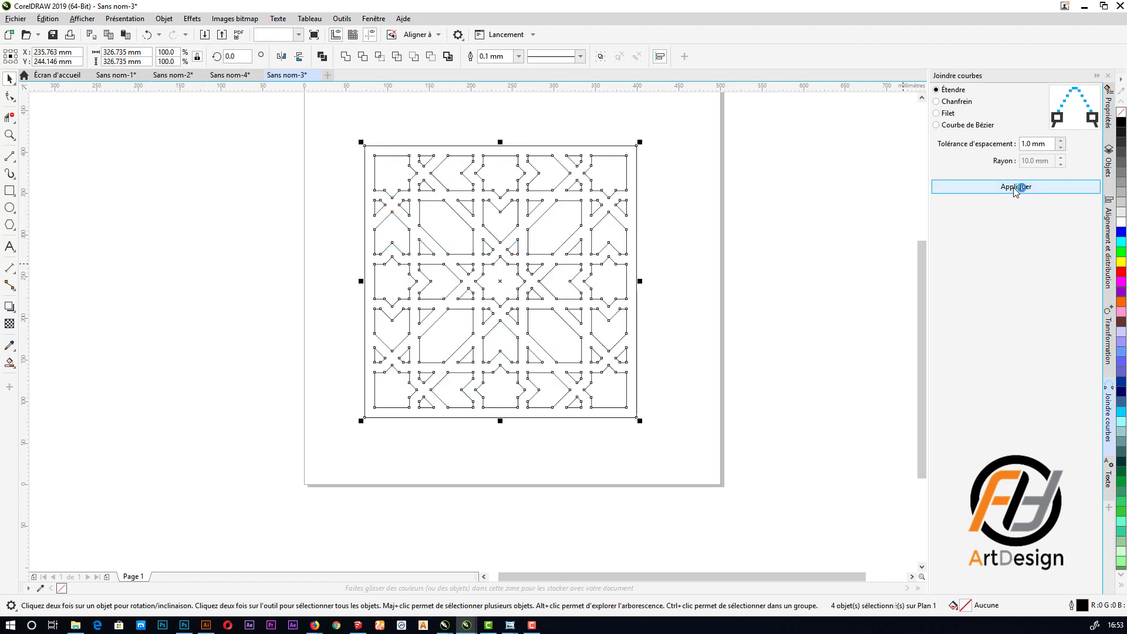
- Place a duplicate of the complete pattern in the empty area to the right of the page
{"action": "scroll", "coordinate": [446, 297], "scroll_direction": "down", "scroll_amount": 2}
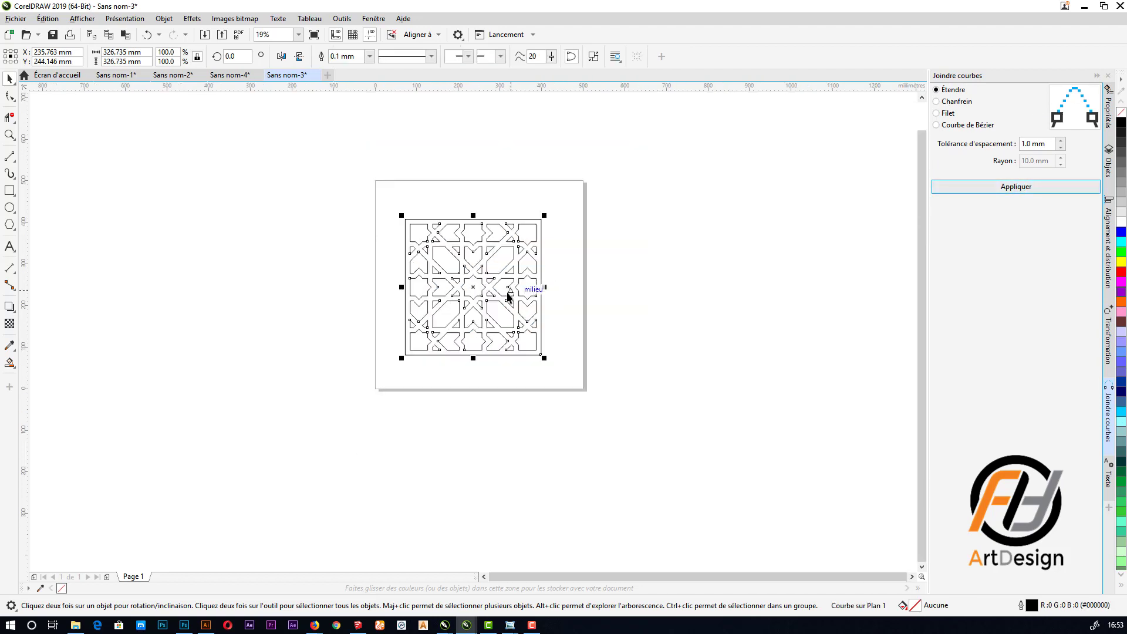
{"action": "left_click_drag", "start_coordinate": [475, 288], "coordinate": [727, 294]}
{"action": "left_click", "coordinate": [578, 282]}
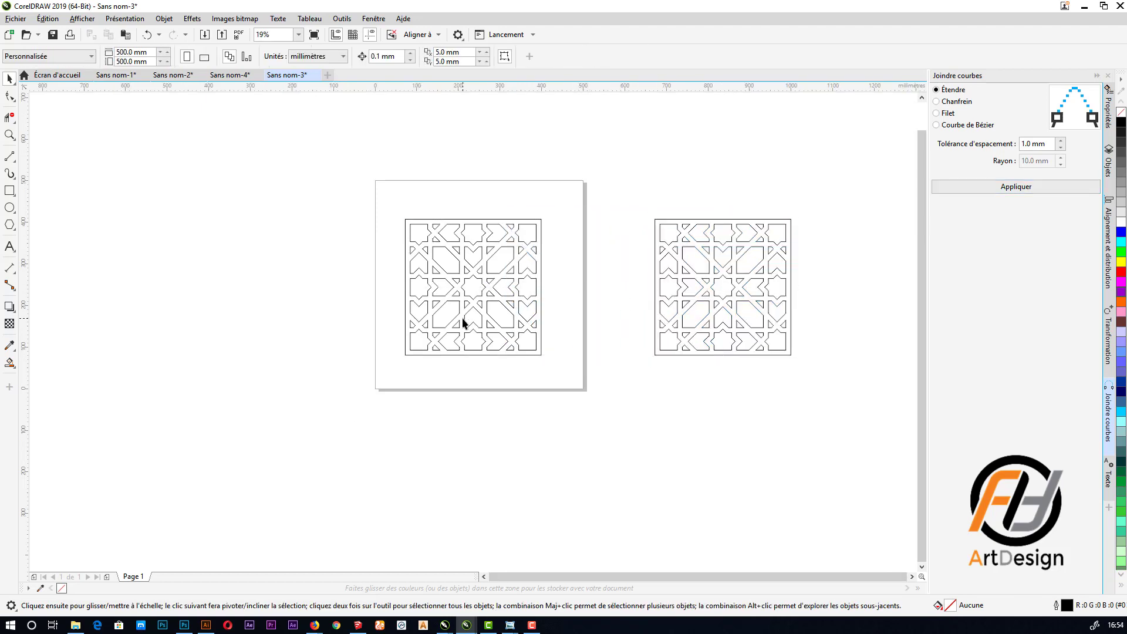
- Set the outline width of the pattern on the page to 6.0 mm
{"action": "scroll", "coordinate": [477, 284], "scroll_direction": "up", "scroll_amount": 3}
{"action": "scroll", "coordinate": [477, 284], "scroll_direction": "down", "scroll_amount": 1}
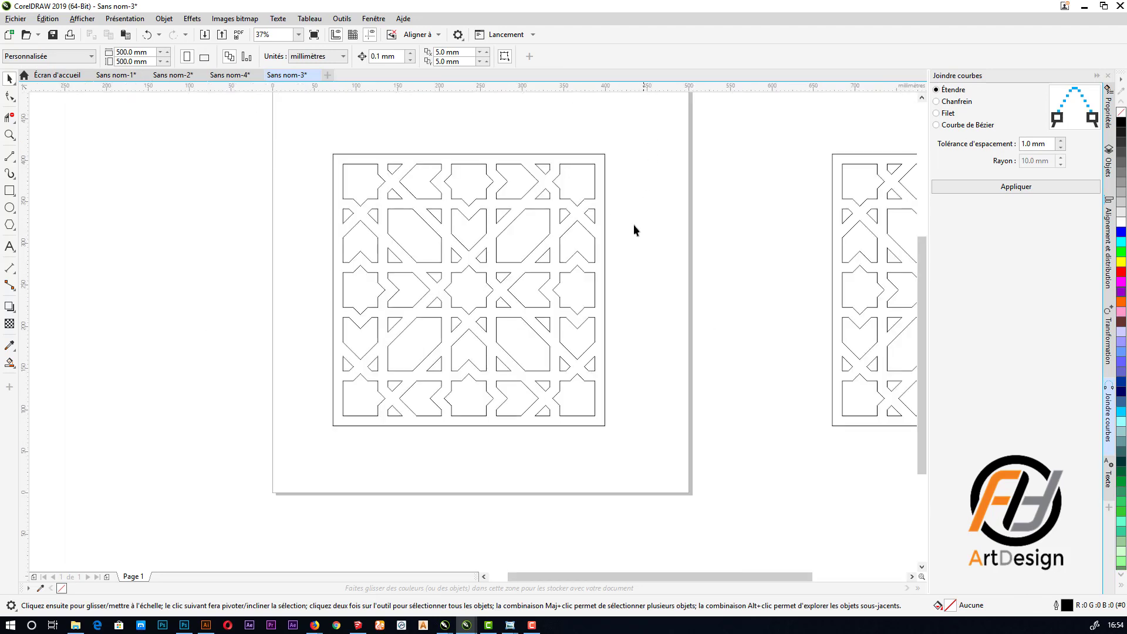
{"action": "left_click_drag", "start_coordinate": [312, 448], "coordinate": [312, 447]}
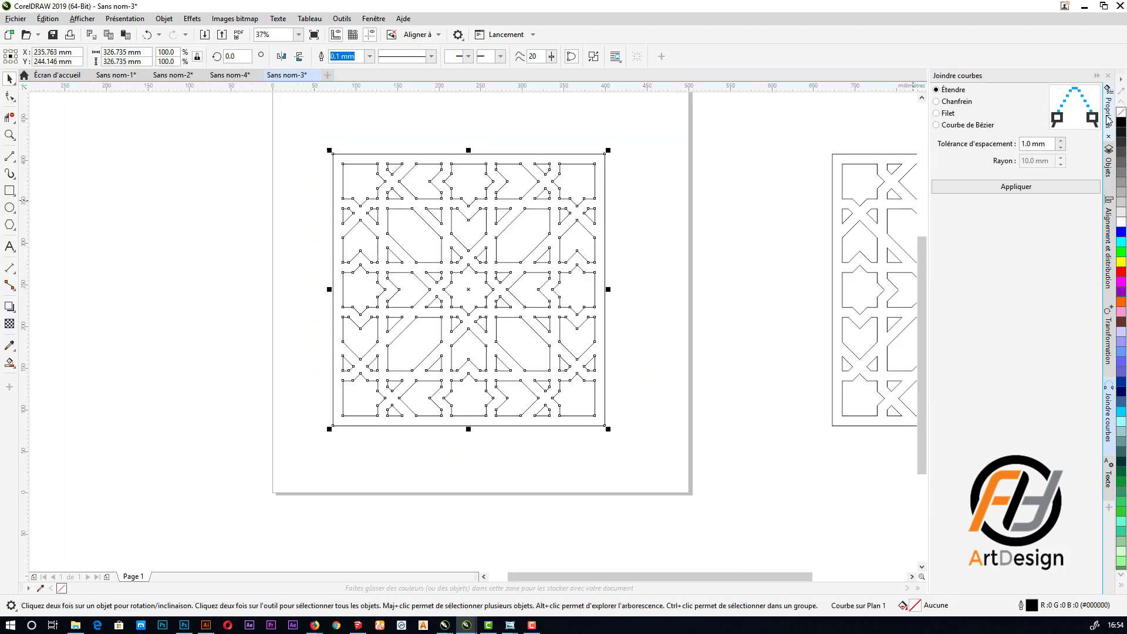
{"action": "key", "text": "alt+Return"}
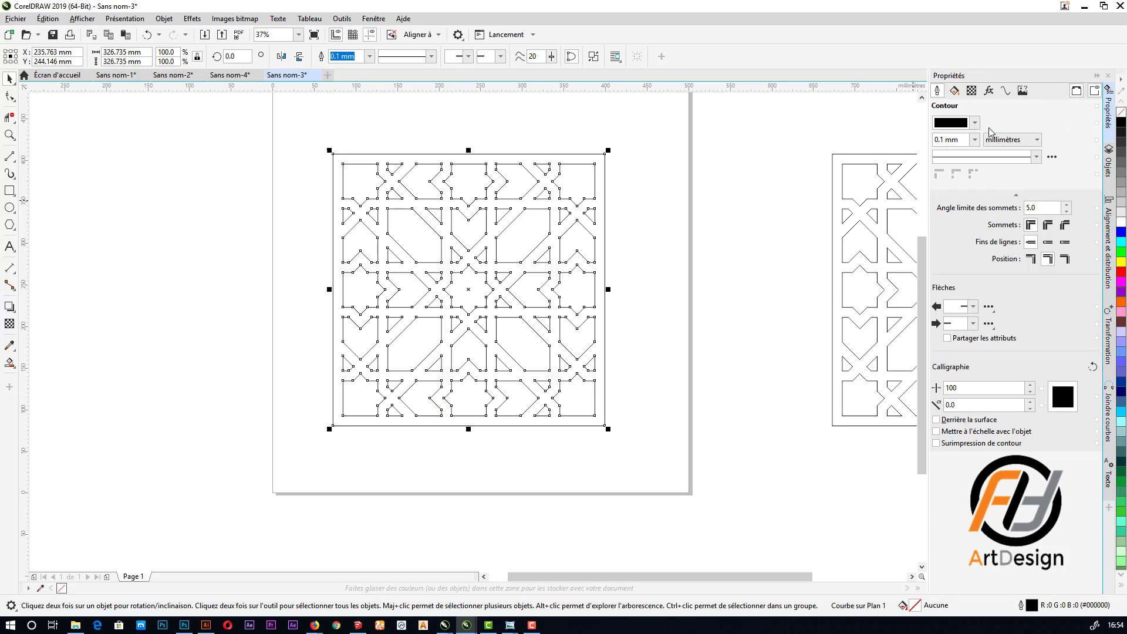
{"action": "left_click_drag", "start_coordinate": [963, 140], "coordinate": [921, 138]}
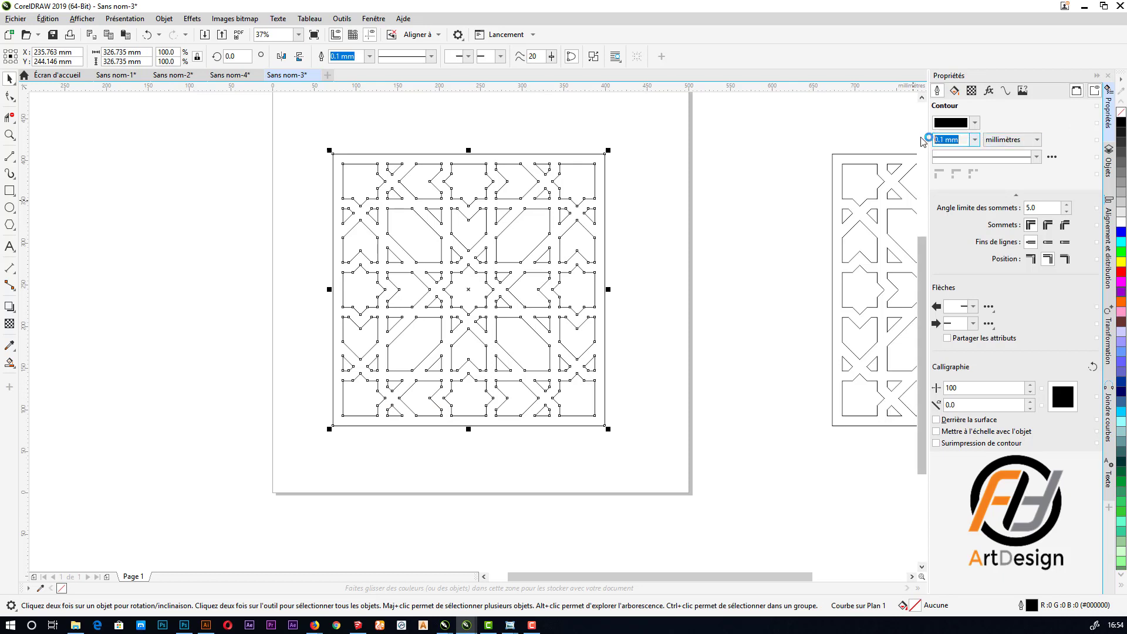
{"action": "type", "text": "6"}
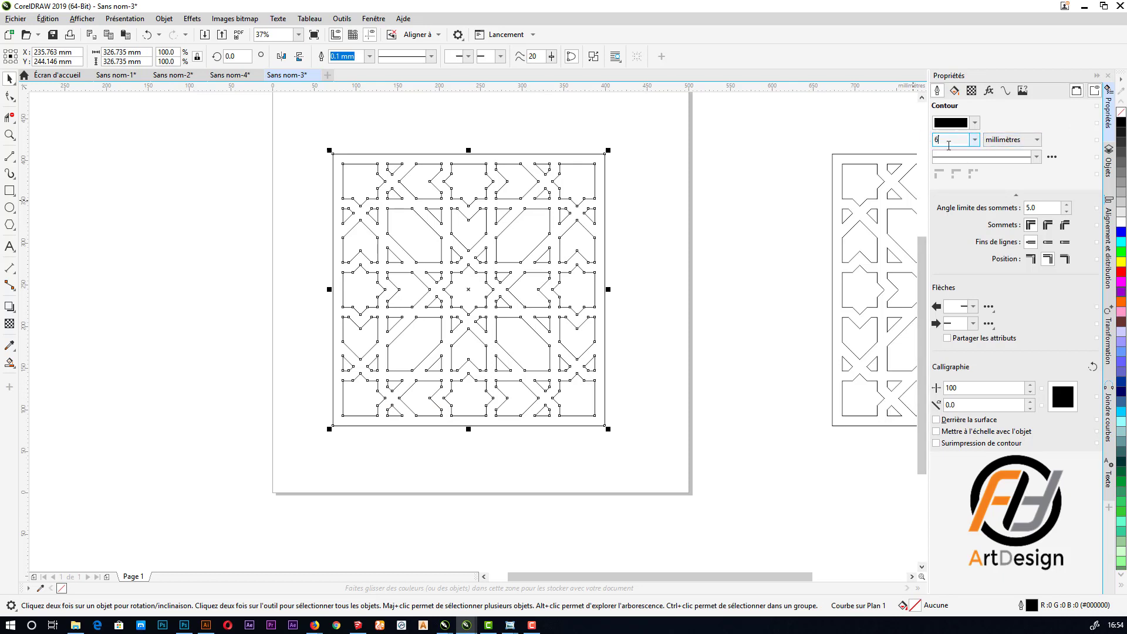
{"action": "key", "text": "Return"}
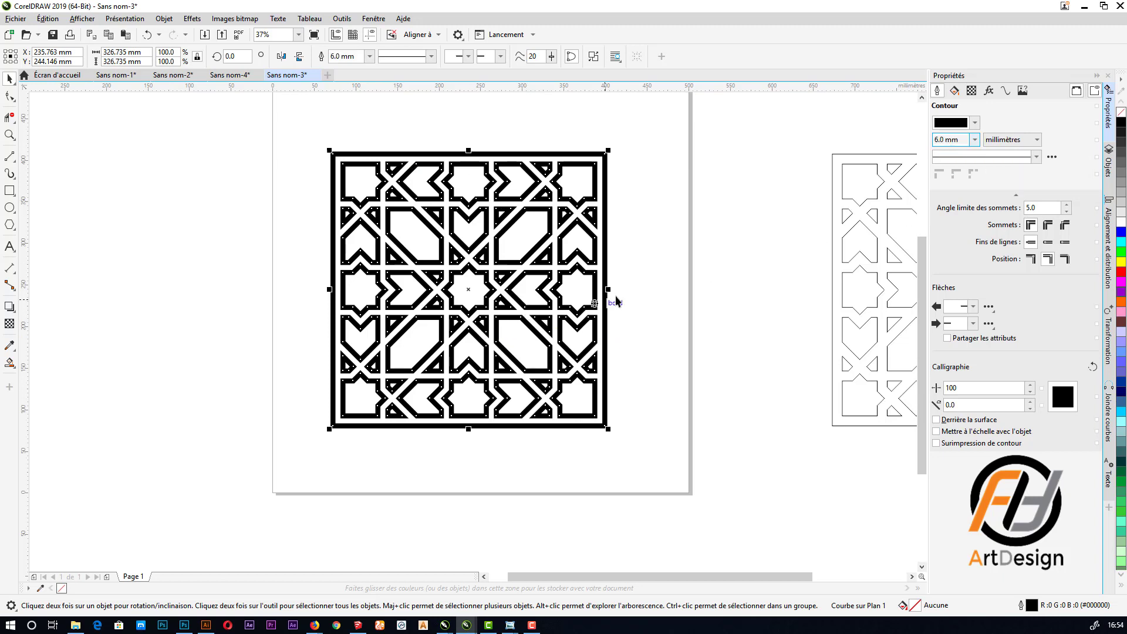
{"action": "left_click", "coordinate": [633, 284]}
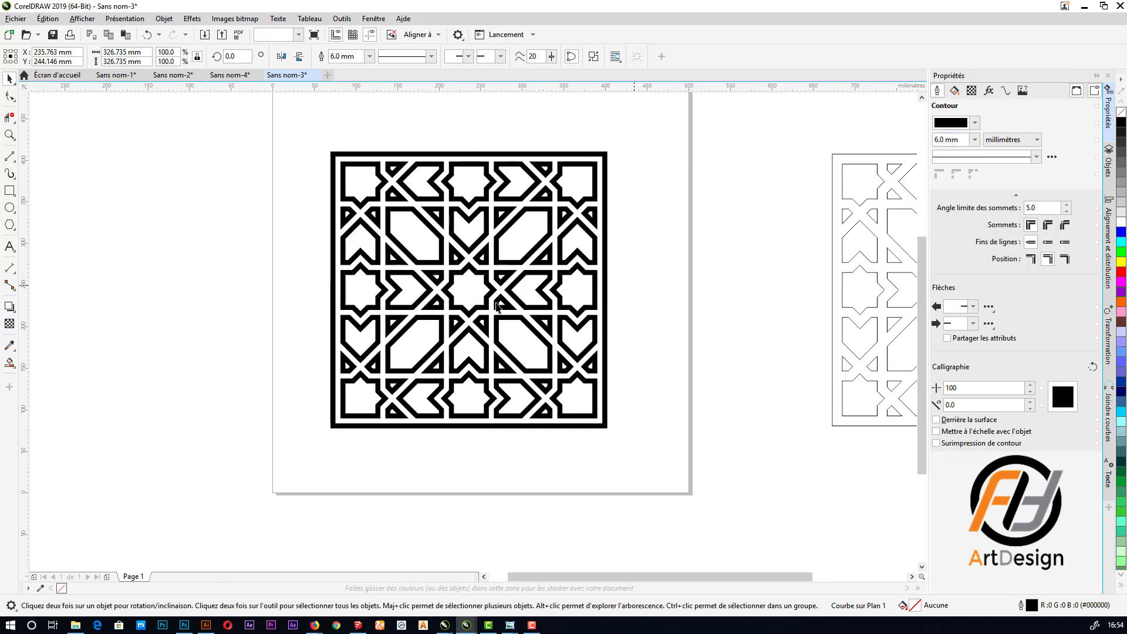
{"action": "scroll", "coordinate": [475, 286], "scroll_direction": "up", "scroll_amount": 2}
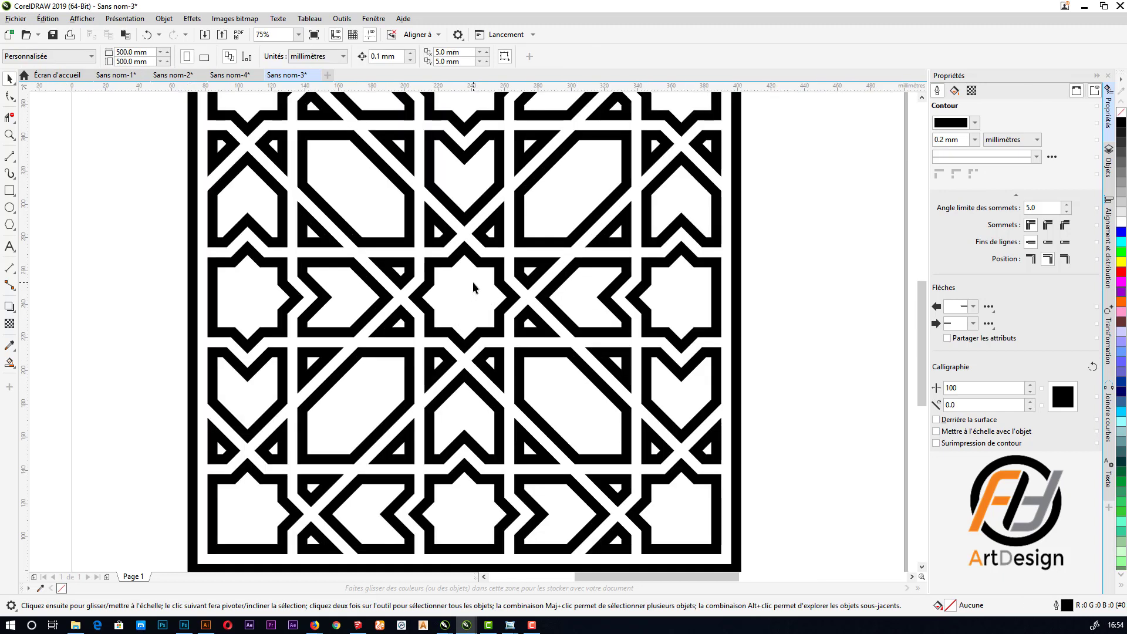
{"action": "scroll", "coordinate": [415, 306], "scroll_direction": "down", "scroll_amount": 2}
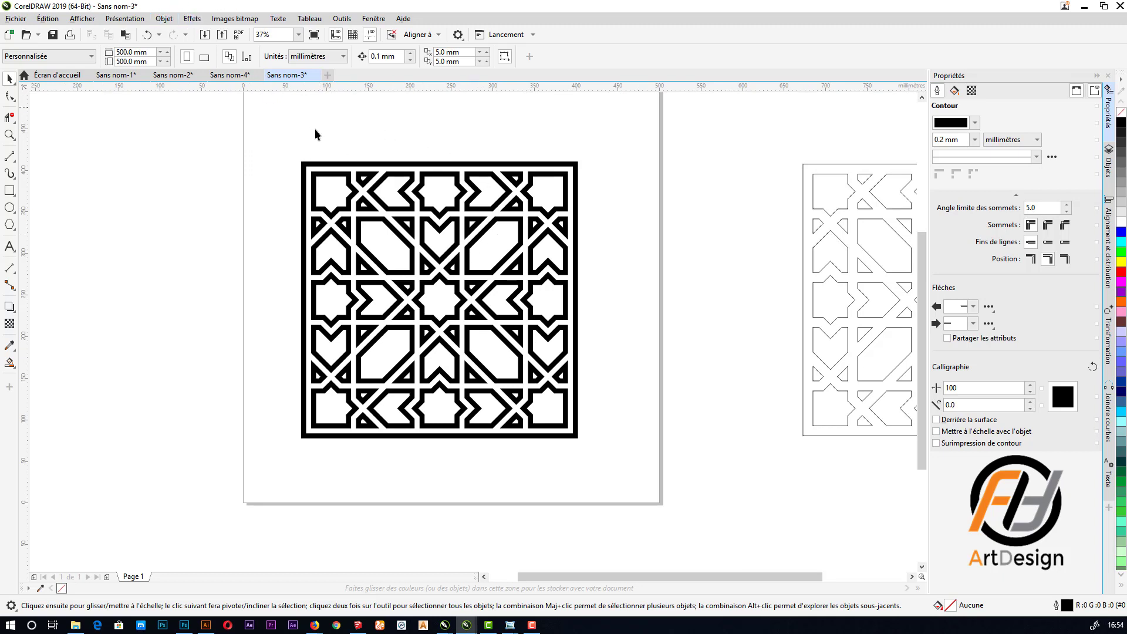
- Convert the thick outline of the pattern on the page into an object
{"action": "left_click", "coordinate": [357, 166]}
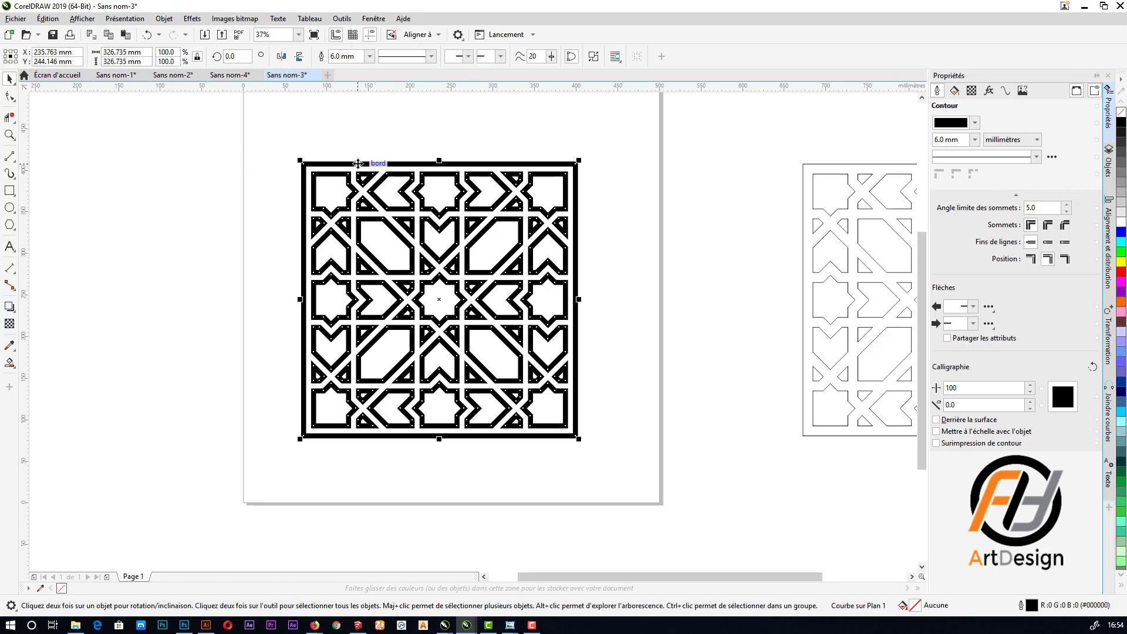
{"action": "left_click", "coordinate": [165, 19]}
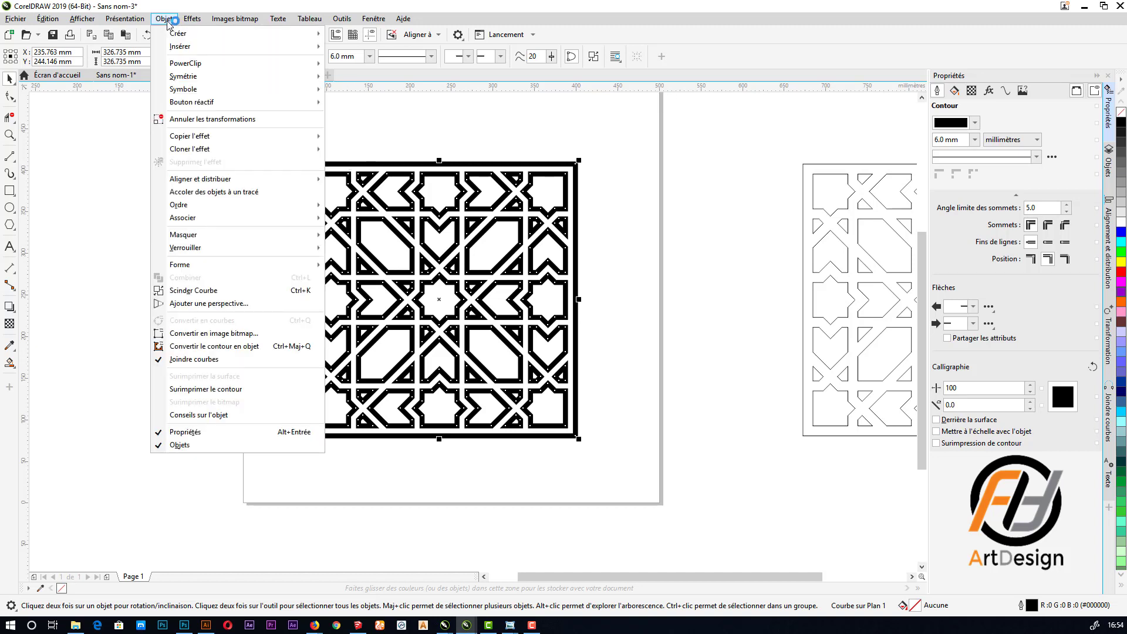
{"action": "left_click", "coordinate": [225, 348]}
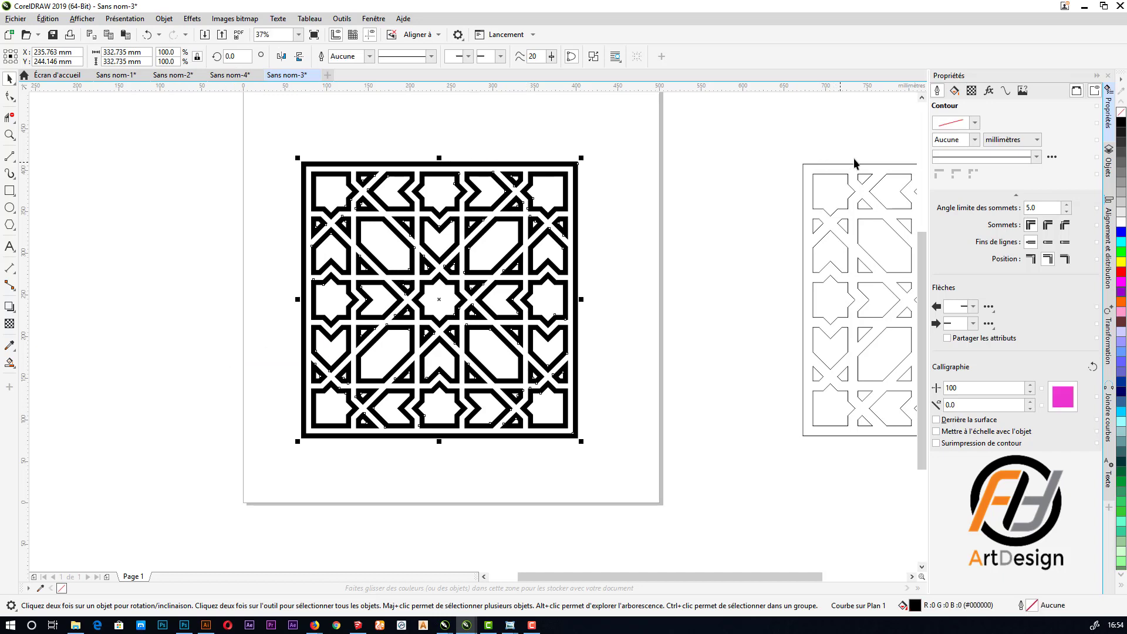
- Apply a gradient fill to the converted pattern and sample light grey #E7E7E7 as its end colour
{"action": "left_click", "coordinate": [955, 91]}
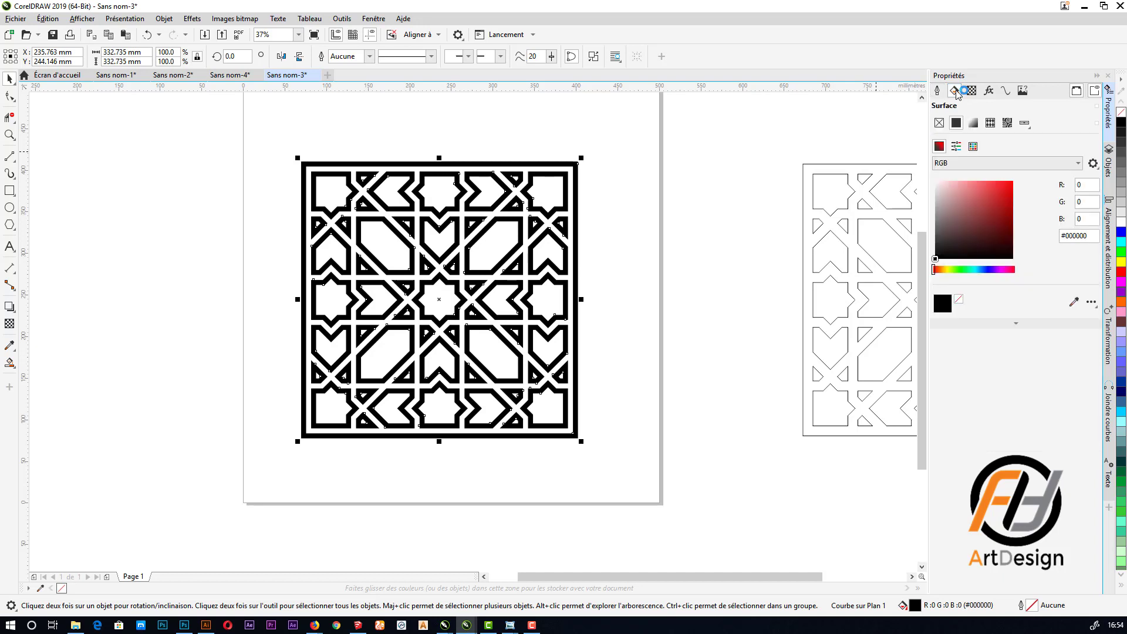
{"action": "left_click", "coordinate": [972, 124]}
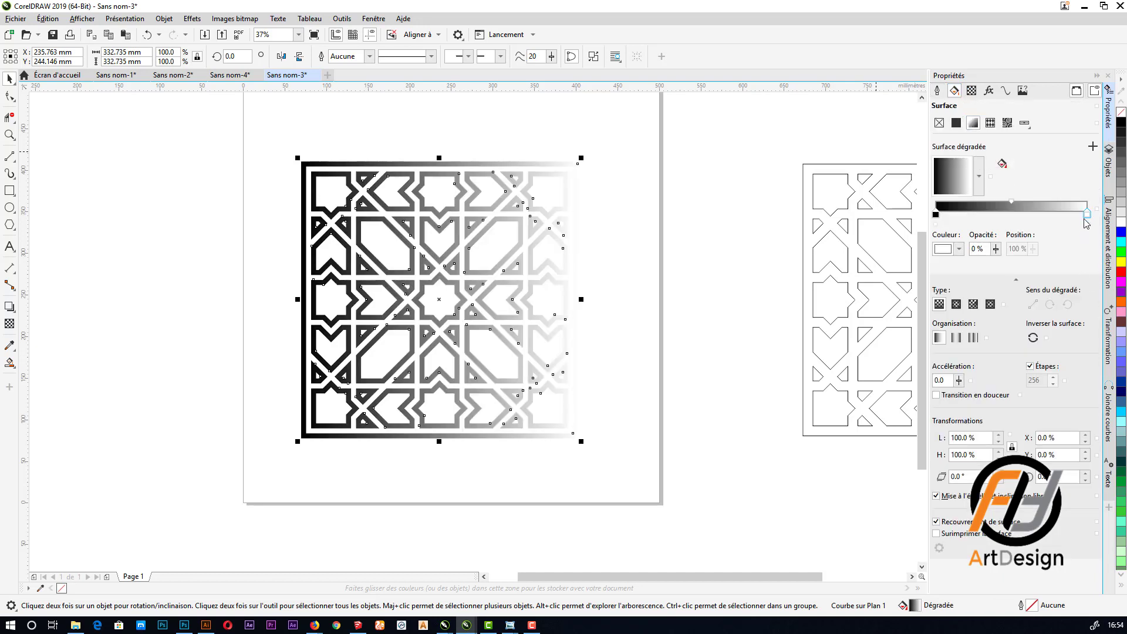
{"action": "left_click", "coordinate": [945, 252]}
{"action": "left_click", "coordinate": [1045, 429]}
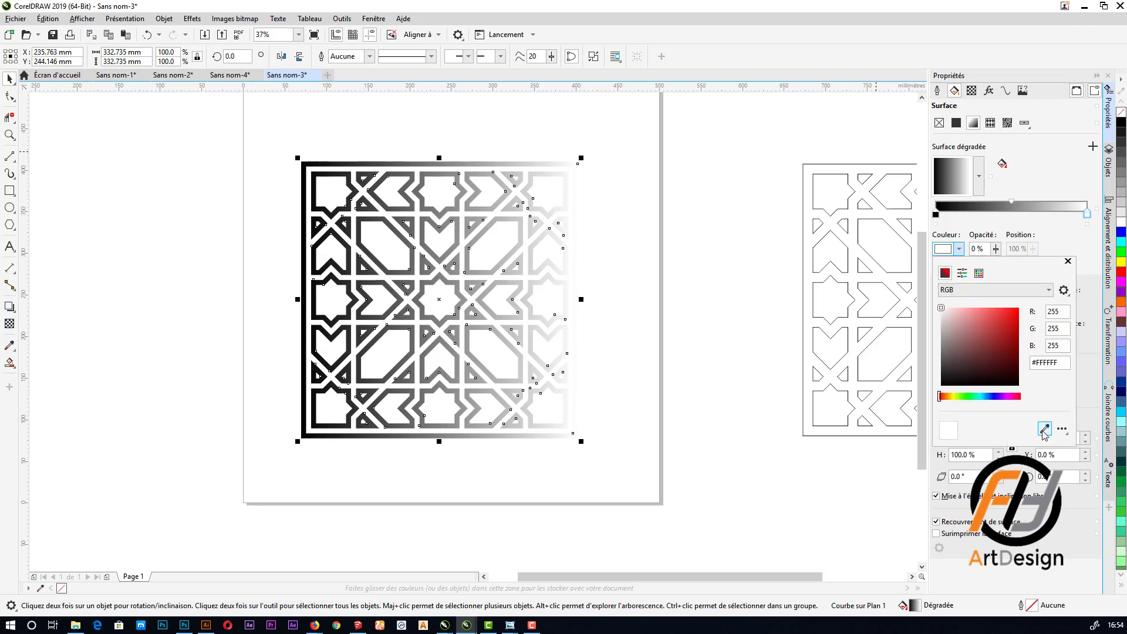
{"action": "left_click", "coordinate": [1073, 205]}
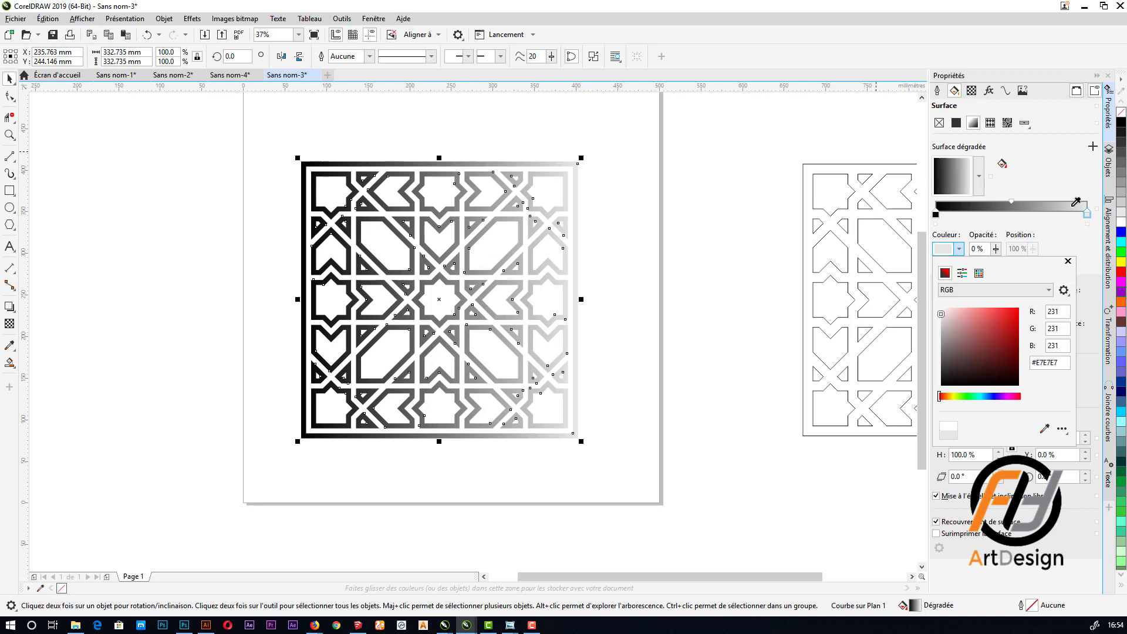
- Change the start colour of the pattern's gradient to sampled light grey #D0D0D0 and deselect the pattern
{"action": "left_click", "coordinate": [937, 216]}
{"action": "left_click", "coordinate": [936, 215]}
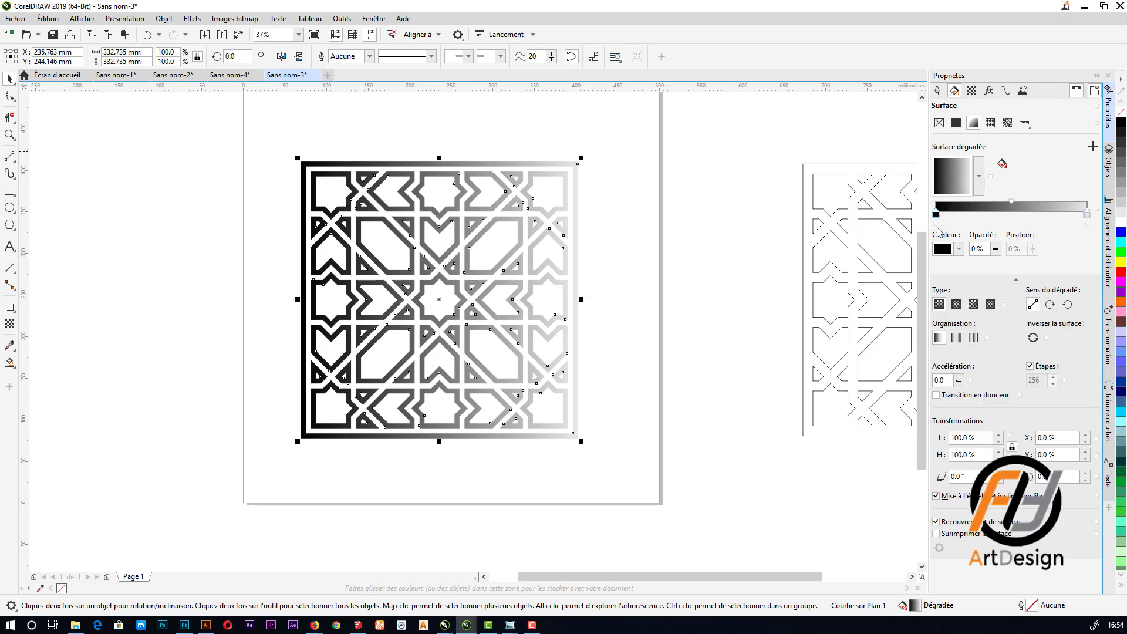
{"action": "left_click", "coordinate": [946, 253]}
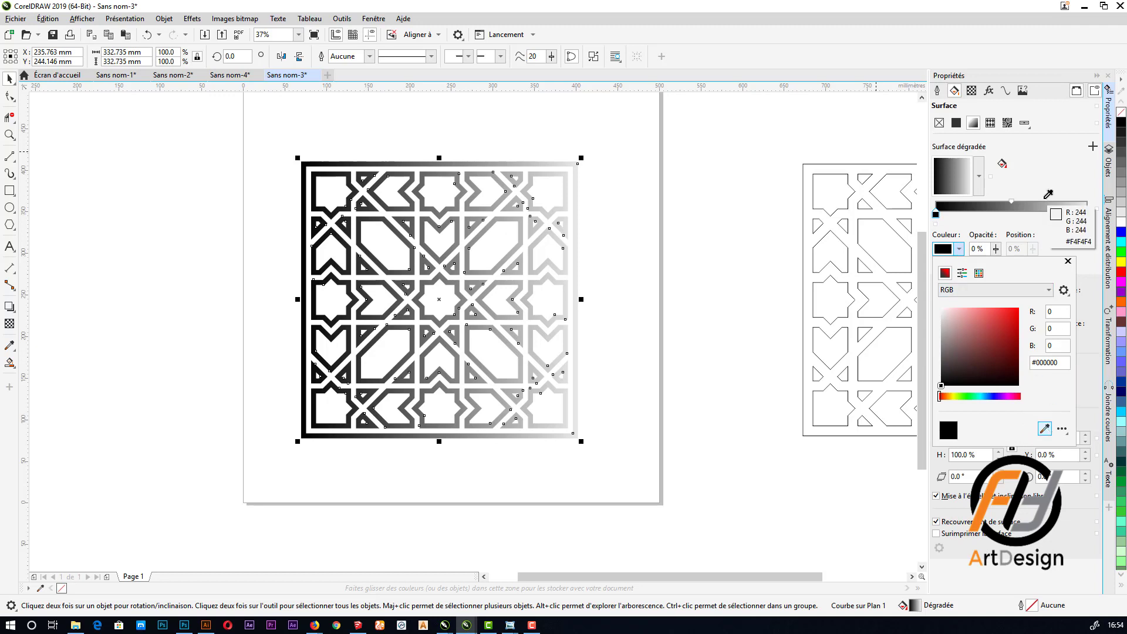
{"action": "left_click", "coordinate": [1055, 242]}
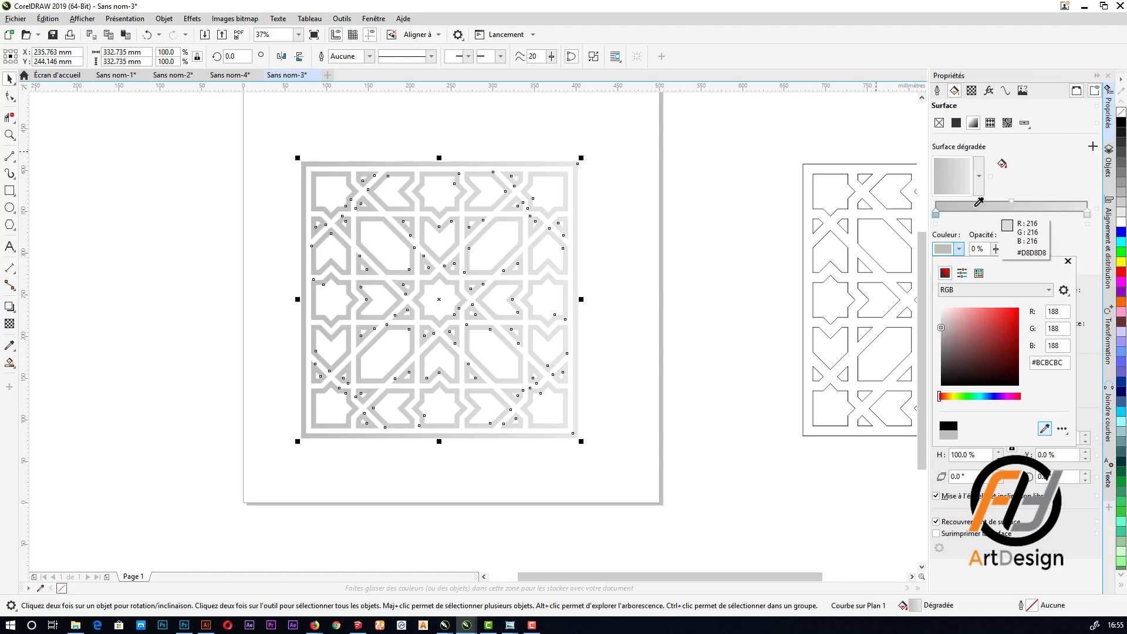
{"action": "left_click", "coordinate": [1008, 205]}
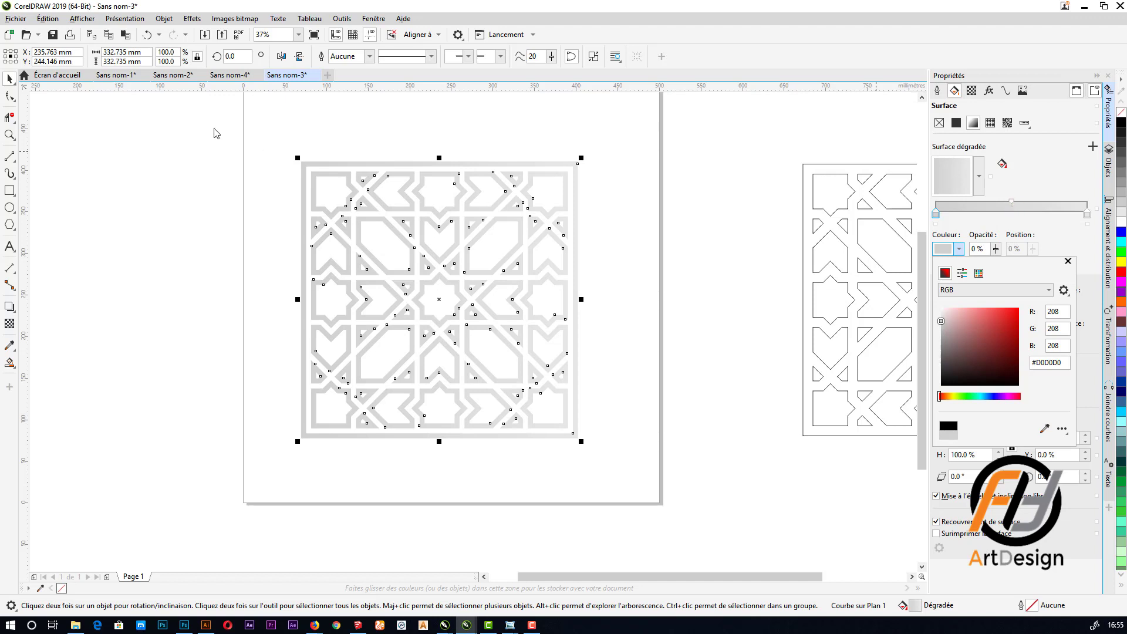
{"action": "left_click", "coordinate": [14, 82]}
{"action": "left_click", "coordinate": [483, 353]}
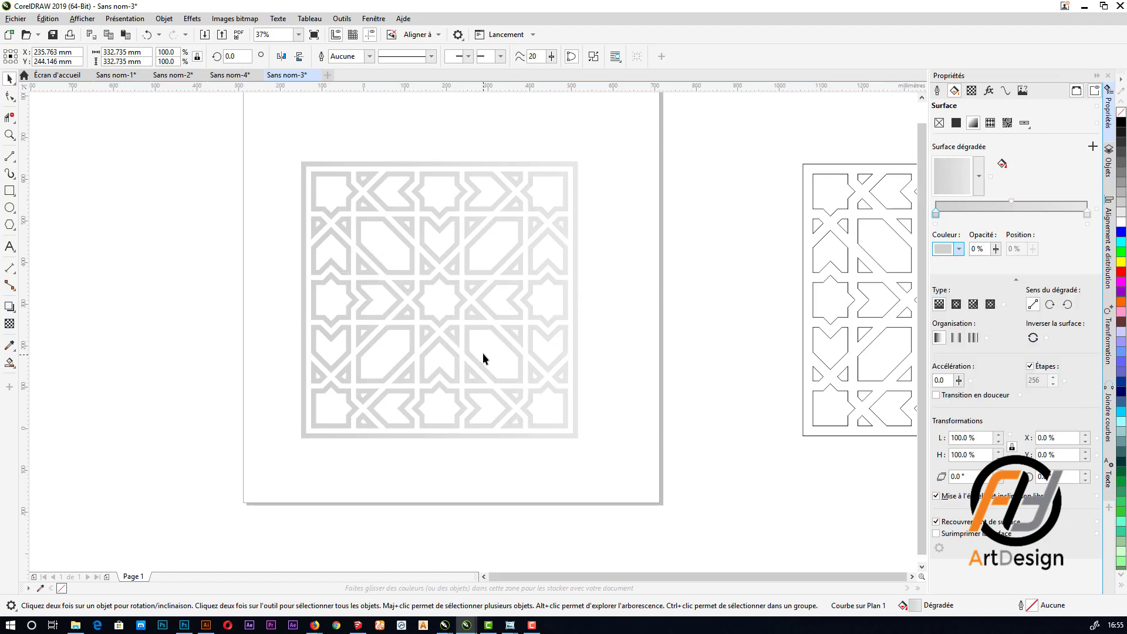
- Centre the grey gradient pattern on the page
{"action": "scroll", "coordinate": [483, 353], "scroll_direction": "down", "scroll_amount": 2}
{"action": "left_click", "coordinate": [559, 318]}
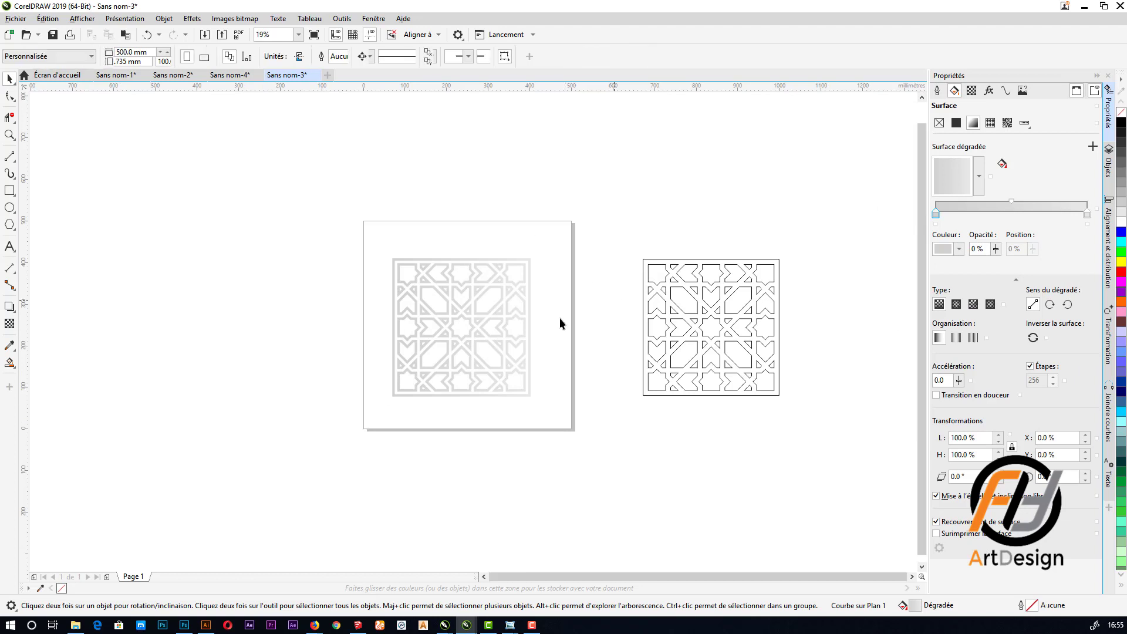
{"action": "scroll", "coordinate": [477, 337], "scroll_direction": "up", "scroll_amount": 2}
{"action": "left_click", "coordinate": [477, 337]}
{"action": "left_click_drag", "start_coordinate": [487, 328], "coordinate": [482, 317]}
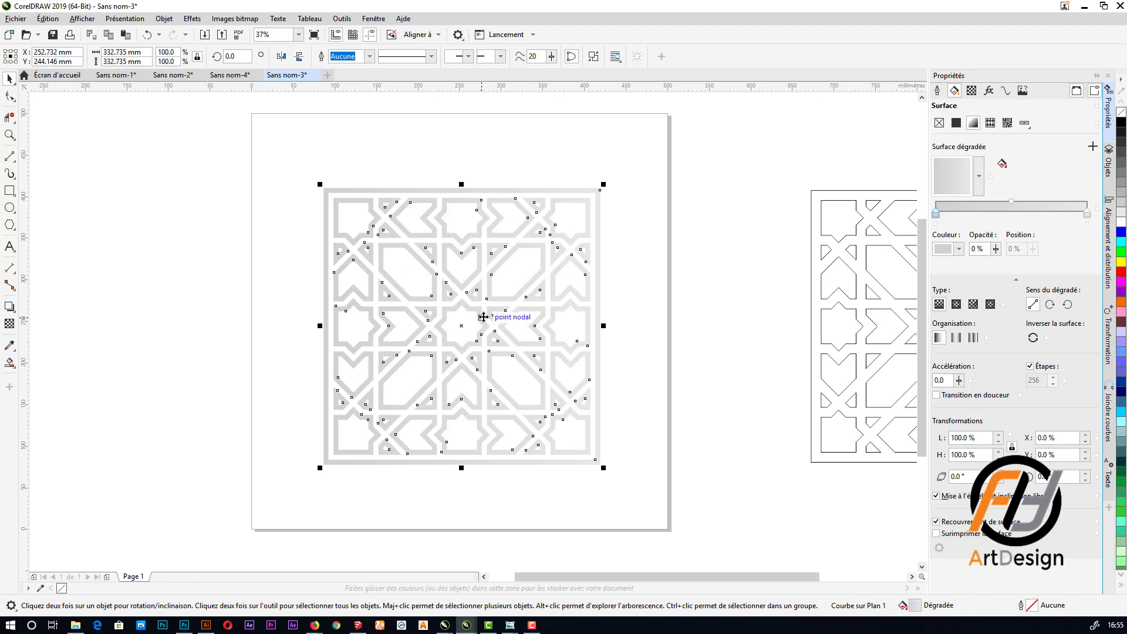
{"action": "key", "text": "p"}
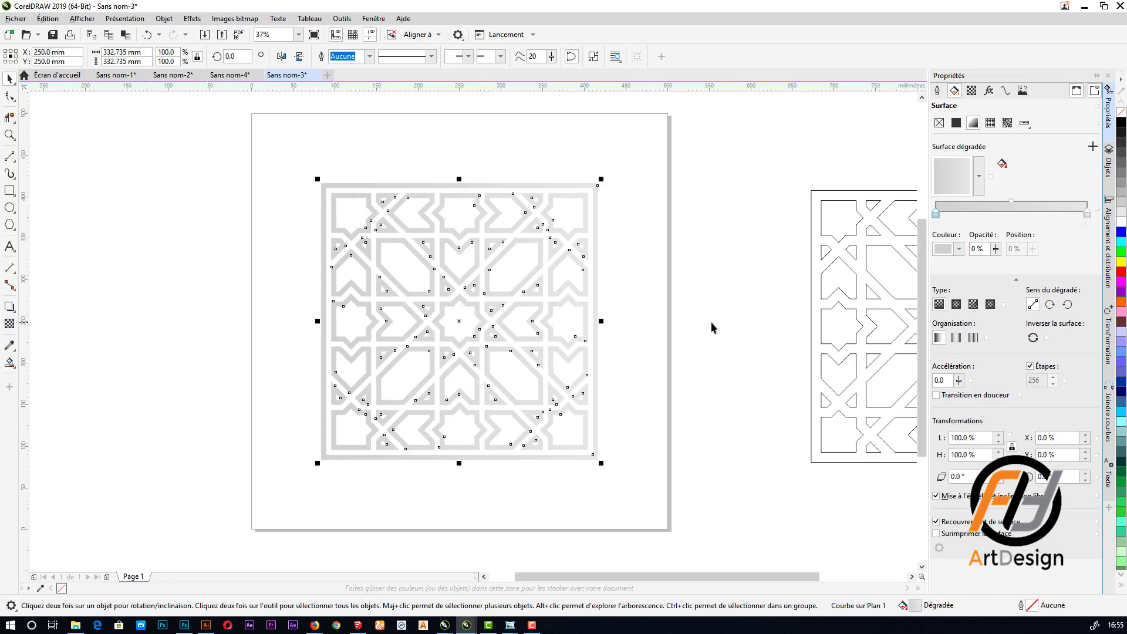
- Draw a rectangle about 499 × 501 mm covering the page and give it a gradient fill
{"action": "left_click", "coordinate": [9, 191]}
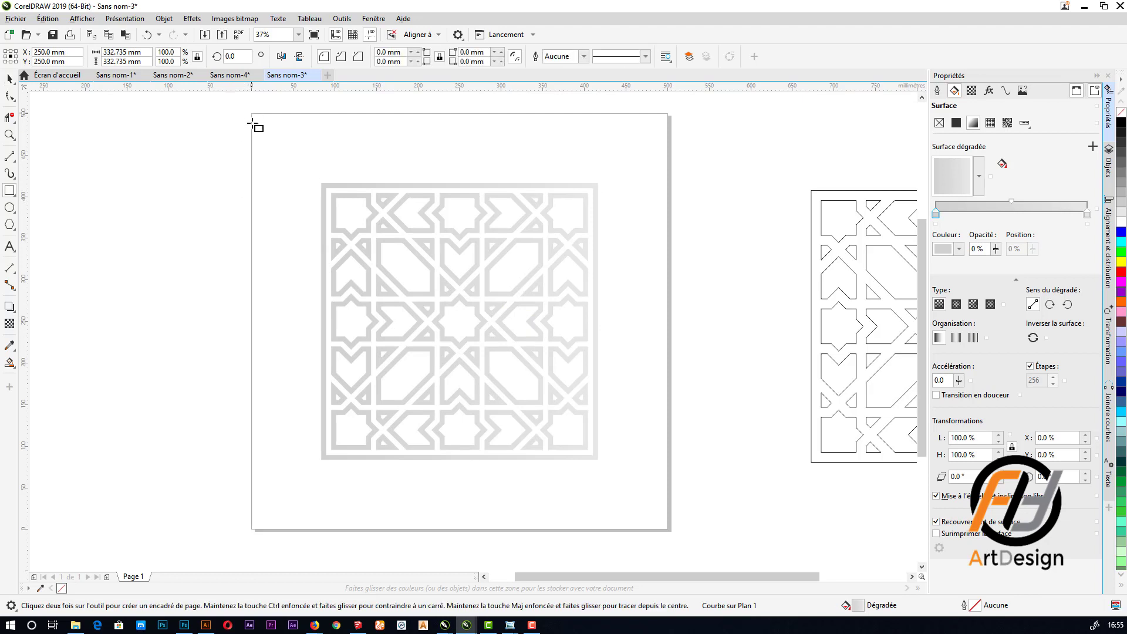
{"action": "left_click_drag", "start_coordinate": [253, 112], "coordinate": [668, 530]}
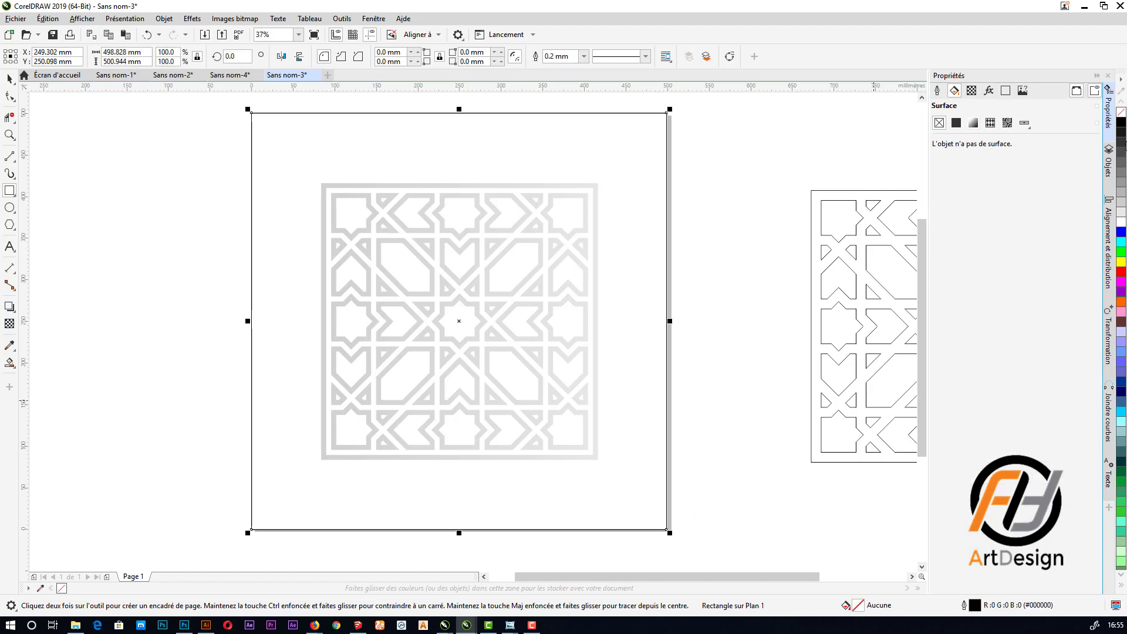
{"action": "left_click", "coordinate": [972, 123]}
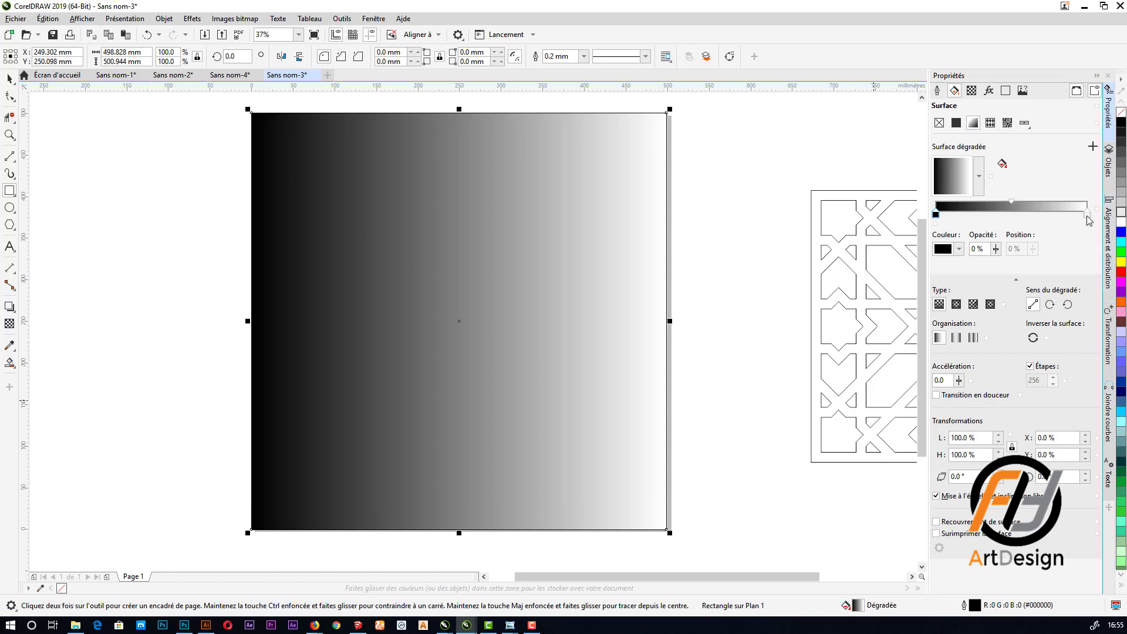
- Set the start colour of the rectangle's gradient to a dark slate blue
{"action": "left_click", "coordinate": [943, 249]}
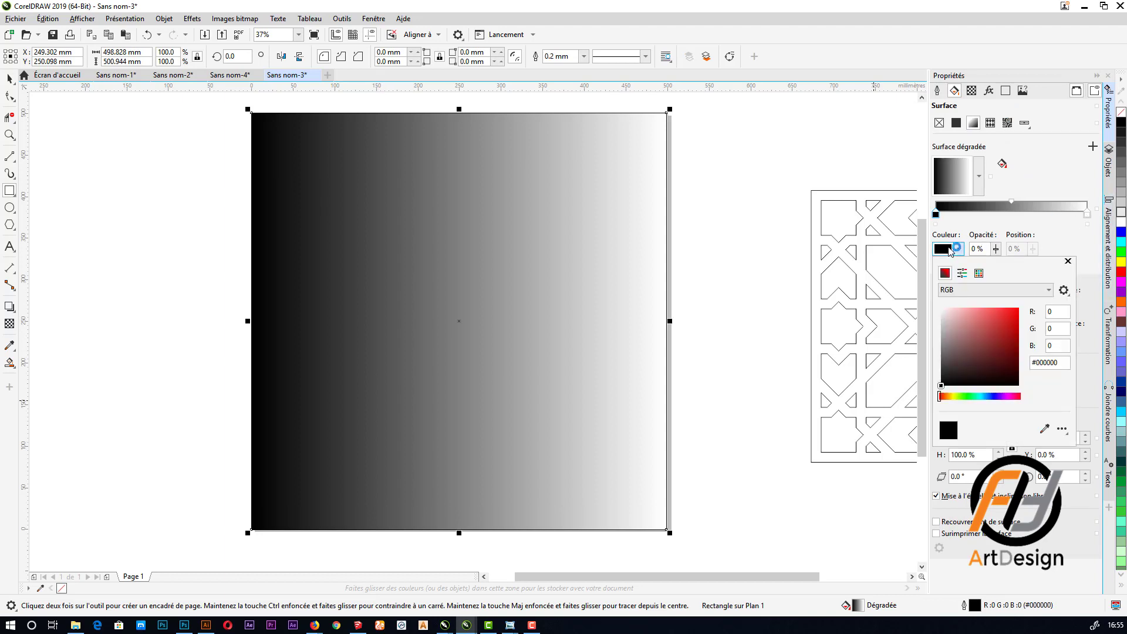
{"action": "left_click", "coordinate": [987, 396]}
{"action": "left_click", "coordinate": [987, 351]}
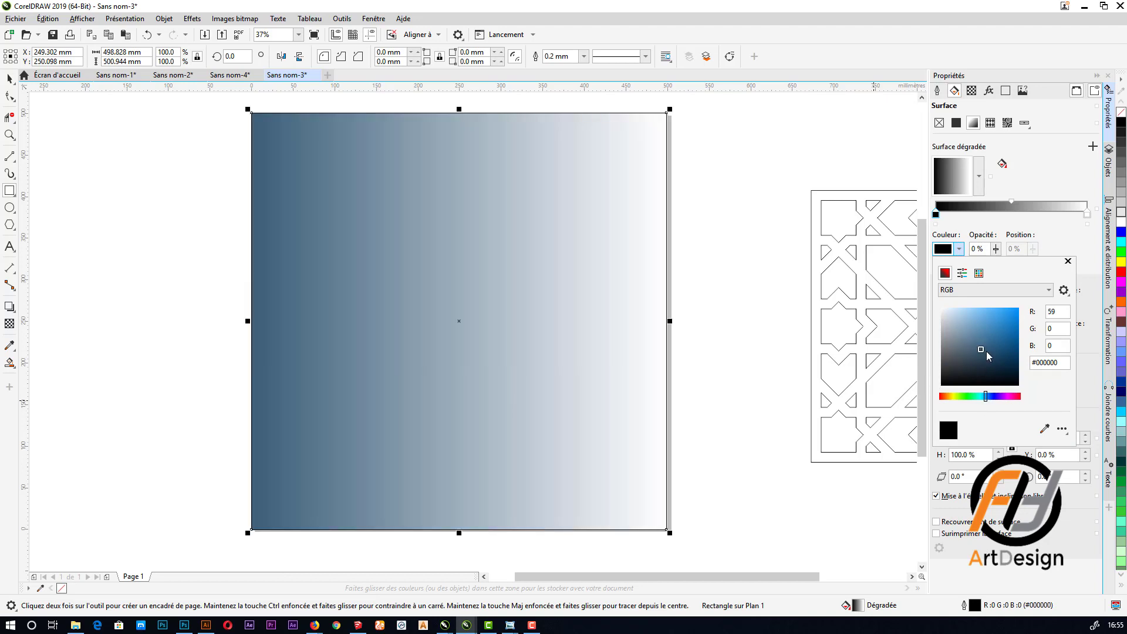
{"action": "left_click", "coordinate": [985, 355]}
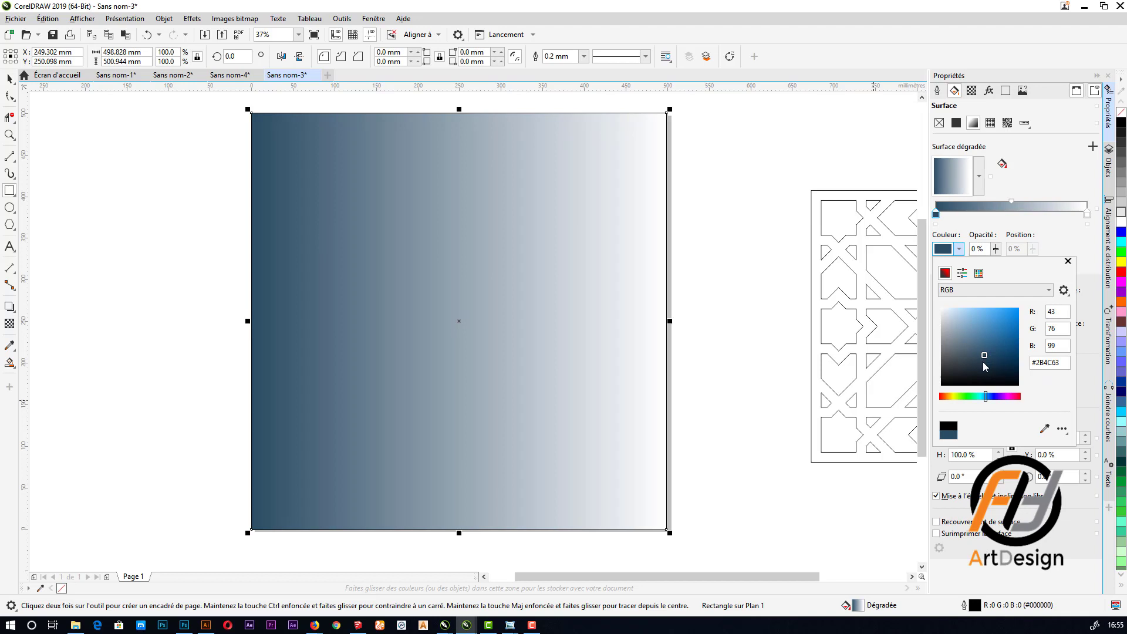
{"action": "left_click", "coordinate": [983, 362]}
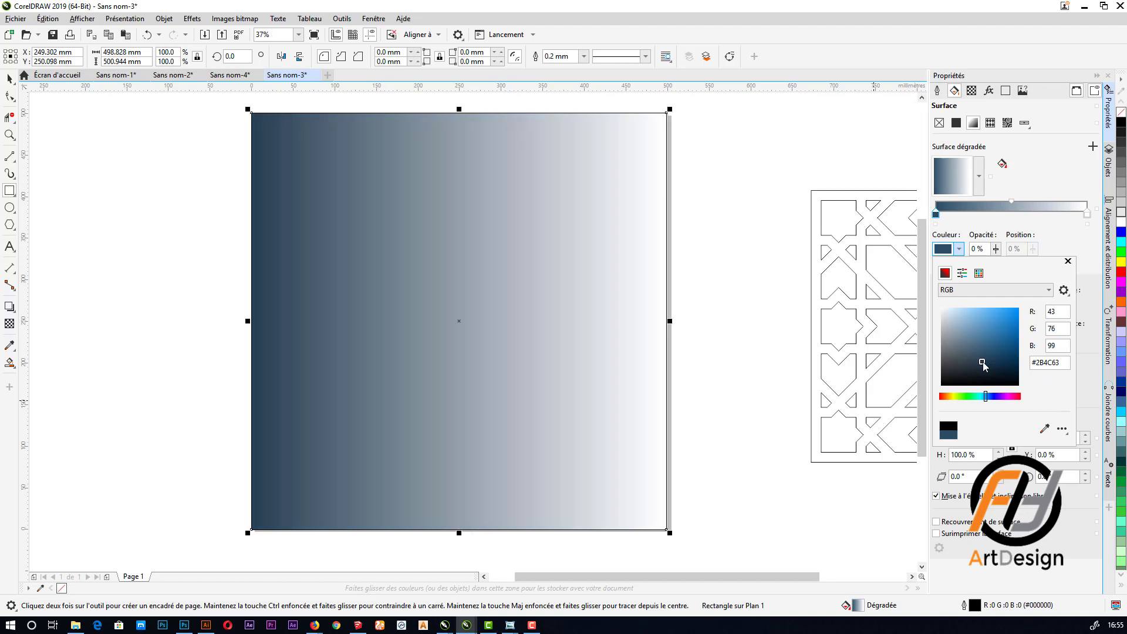
- Set the end colour of the rectangle's gradient to a lighter slate blue, #658499, and deselect the rectangle
{"action": "left_click", "coordinate": [1089, 217]}
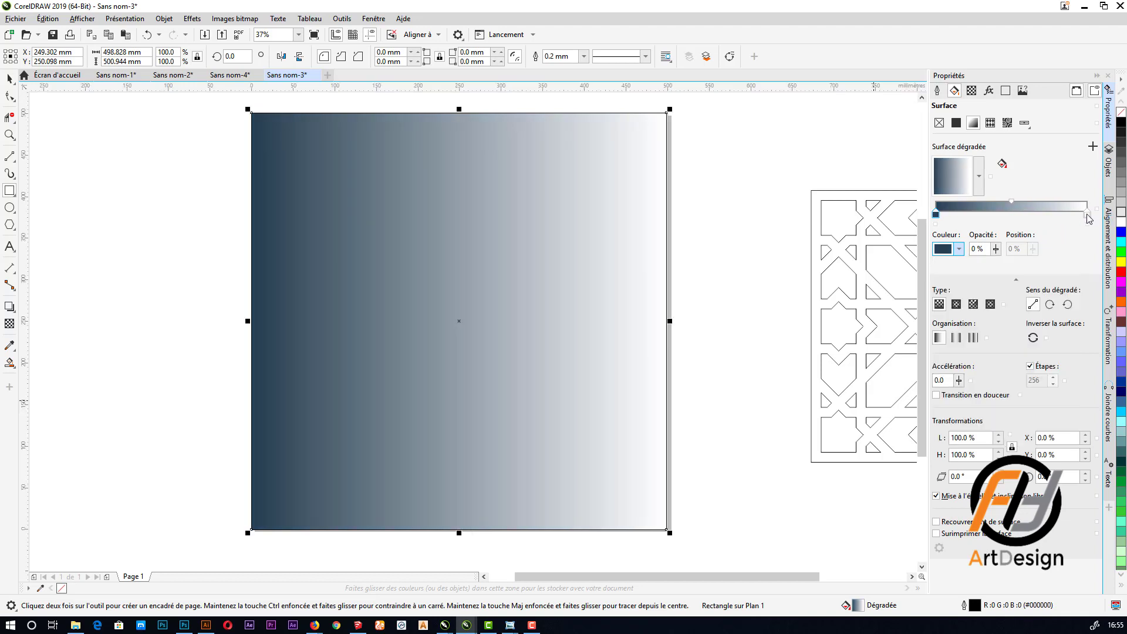
{"action": "left_click", "coordinate": [1087, 215]}
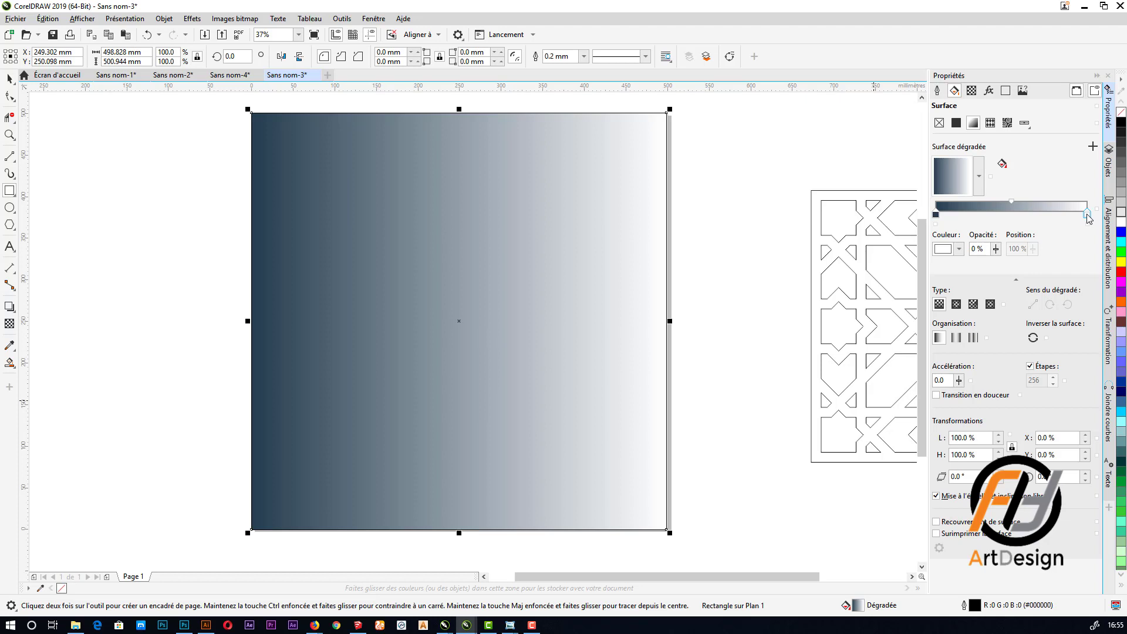
{"action": "left_click", "coordinate": [945, 252]}
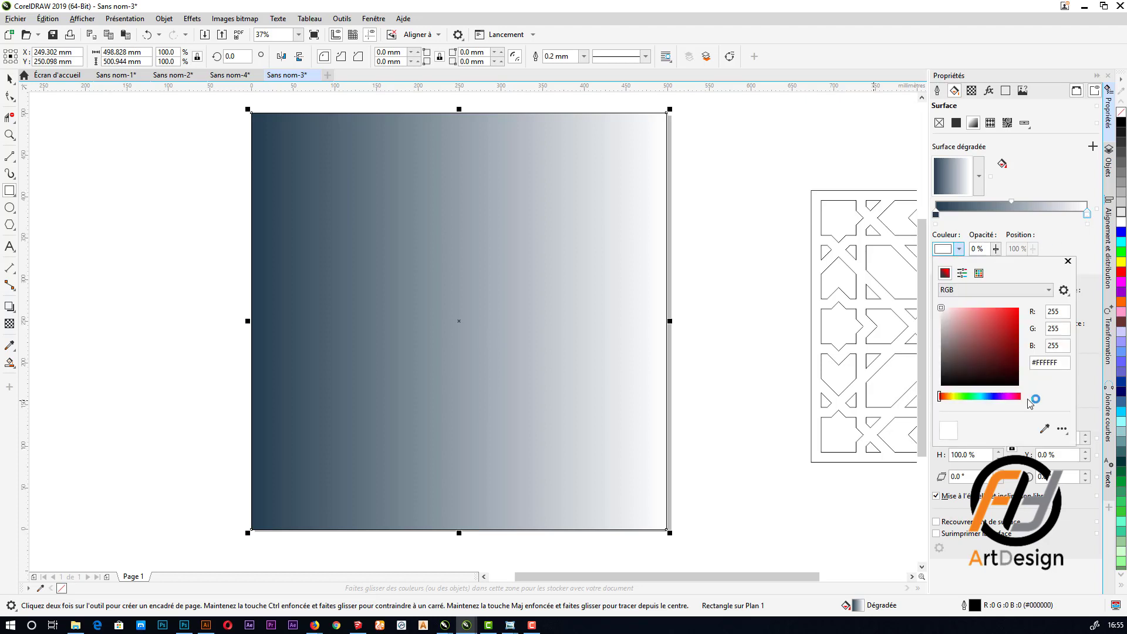
{"action": "left_click", "coordinate": [1044, 428]}
{"action": "left_click", "coordinate": [937, 207]}
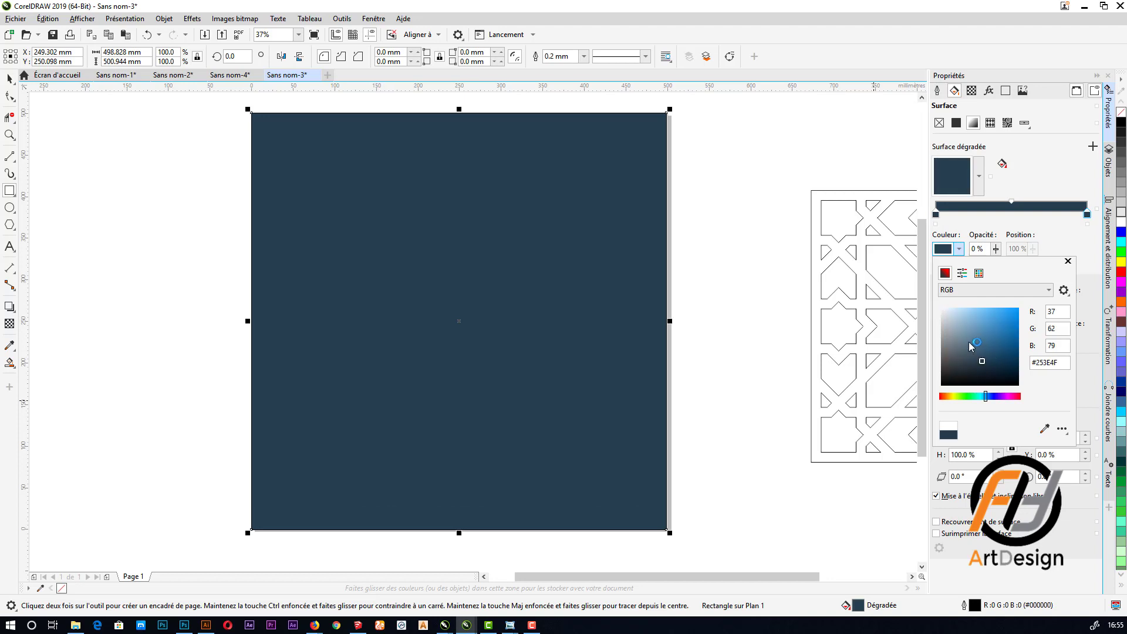
{"action": "left_click", "coordinate": [969, 342]}
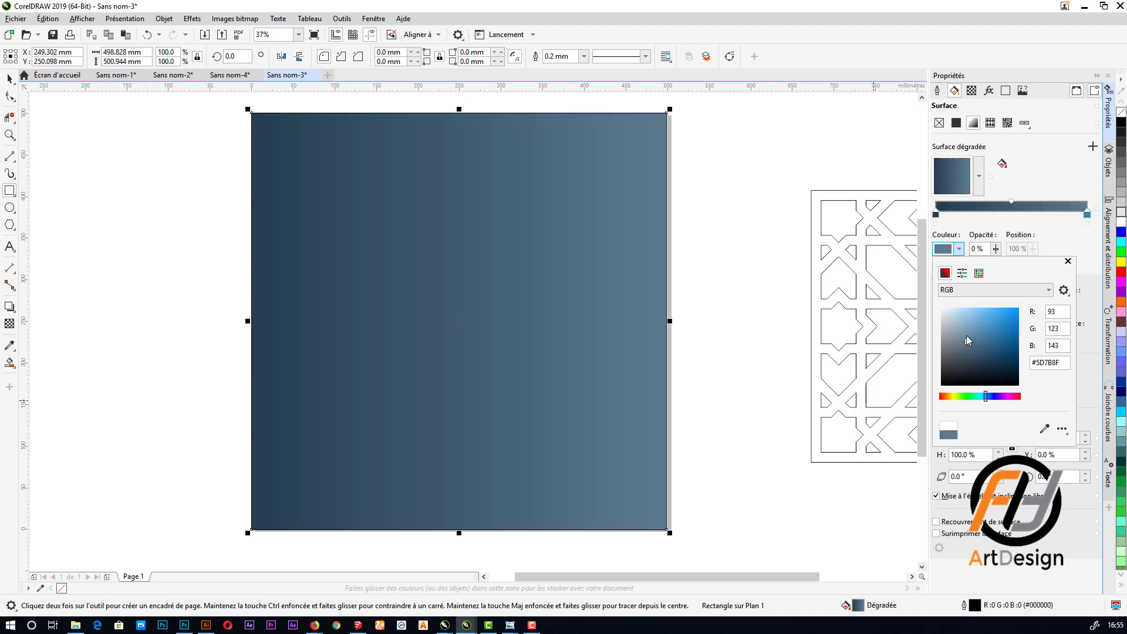
{"action": "left_click", "coordinate": [968, 339]}
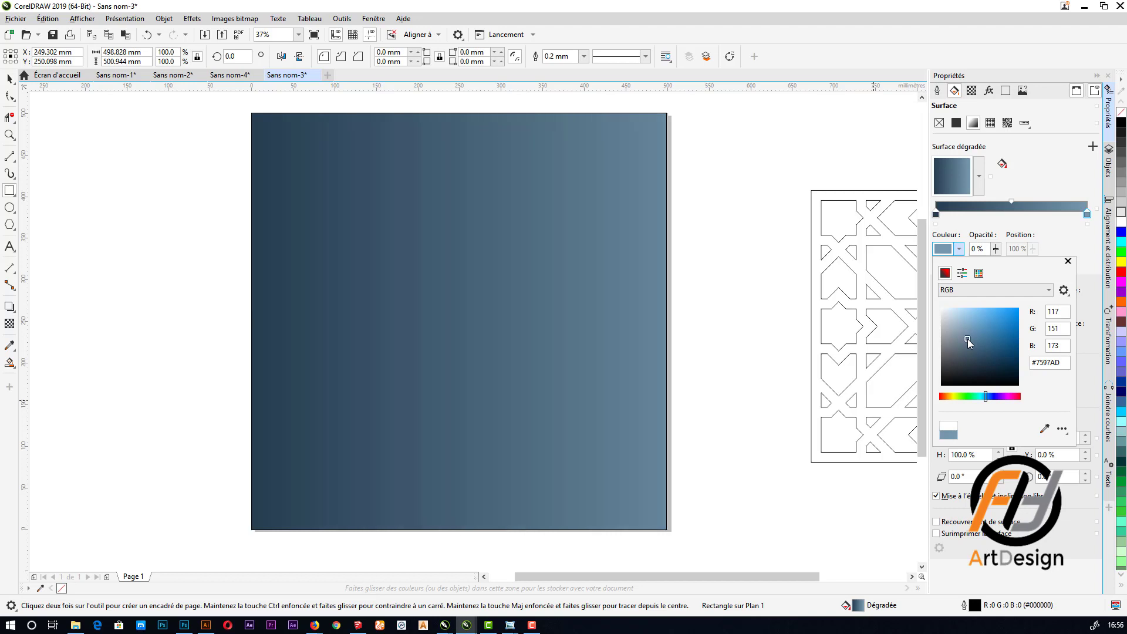
{"action": "left_click", "coordinate": [1044, 429]}
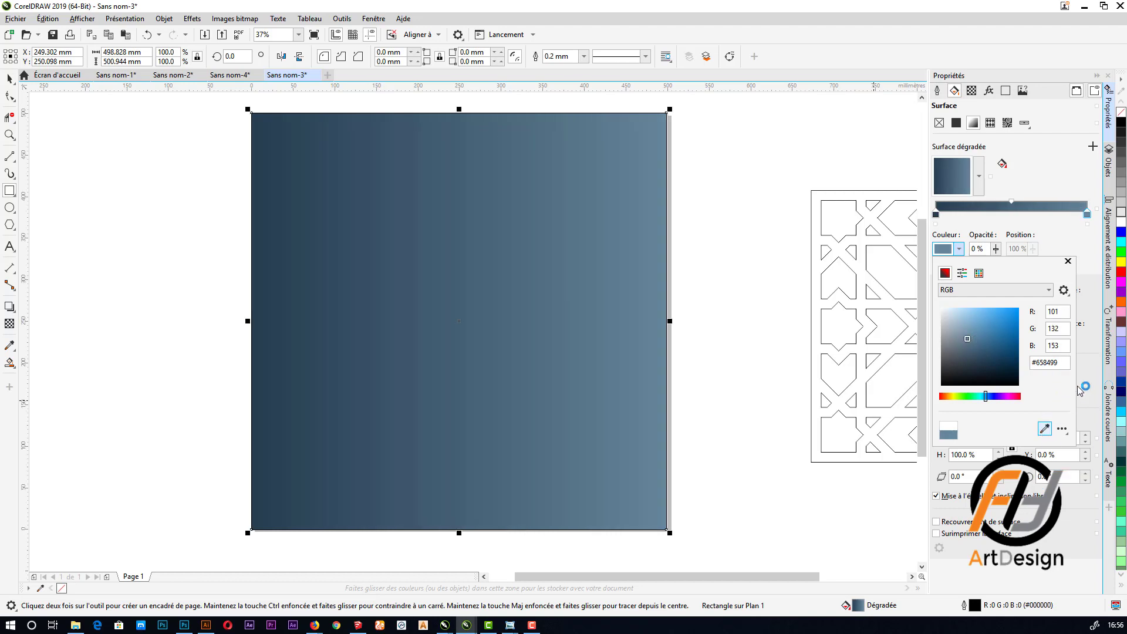
{"action": "left_click", "coordinate": [1079, 390]}
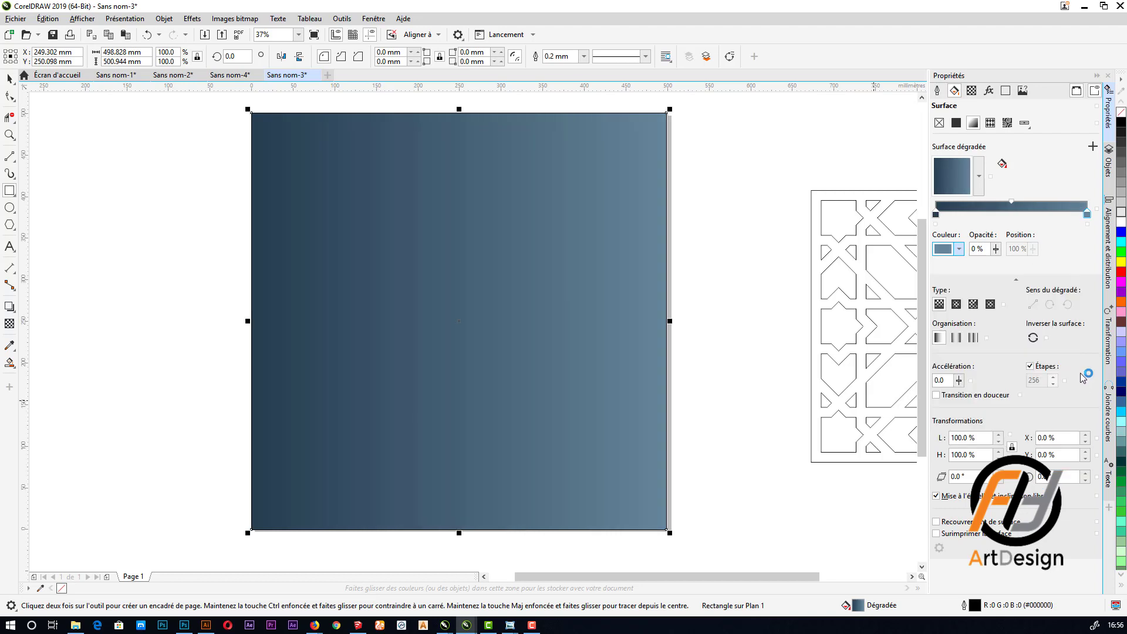
{"action": "left_click", "coordinate": [907, 144]}
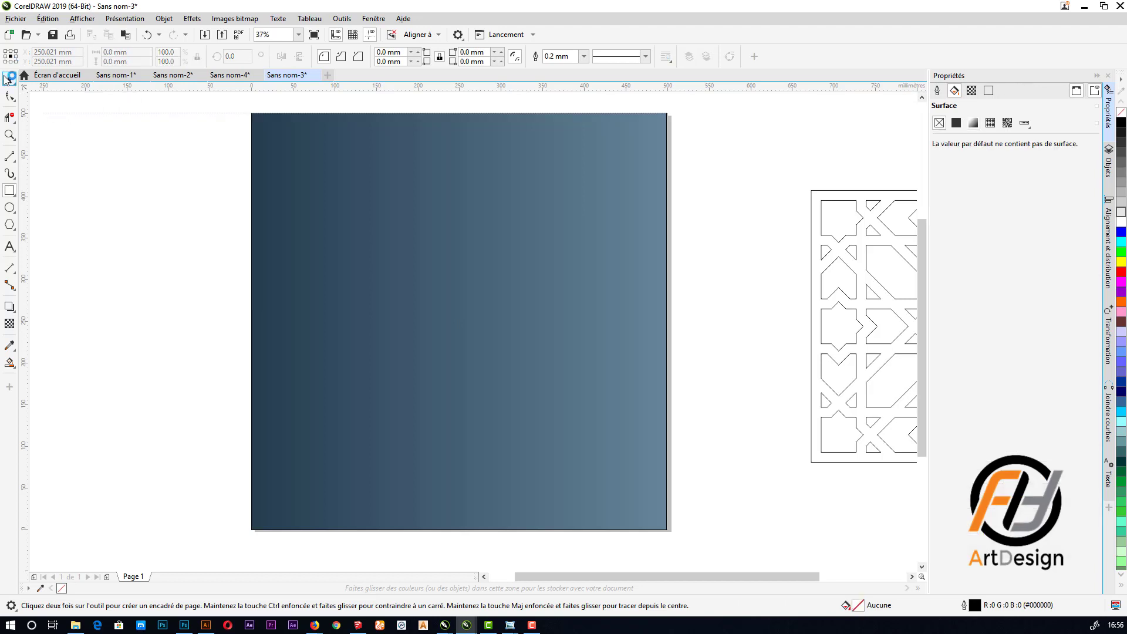
- Reorder the objects so the light grey pattern lies in front of the blue gradient rectangle, and clear the selection
{"action": "left_click", "coordinate": [8, 78]}
{"action": "right_click", "coordinate": [643, 126]}
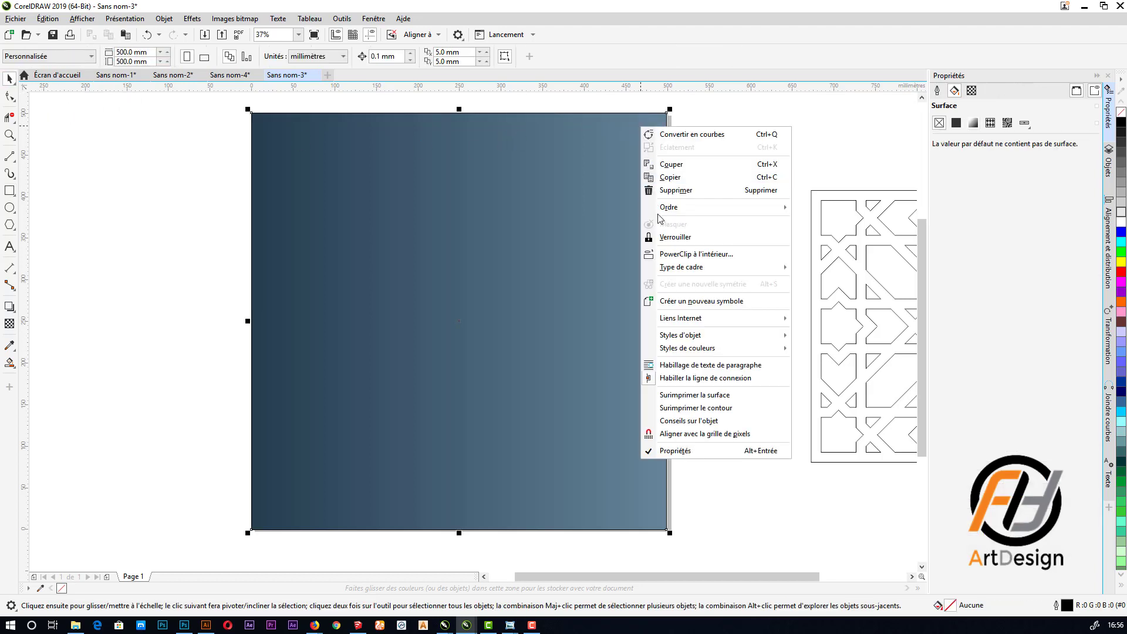
{"action": "mouse_move", "coordinate": [781, 206]}
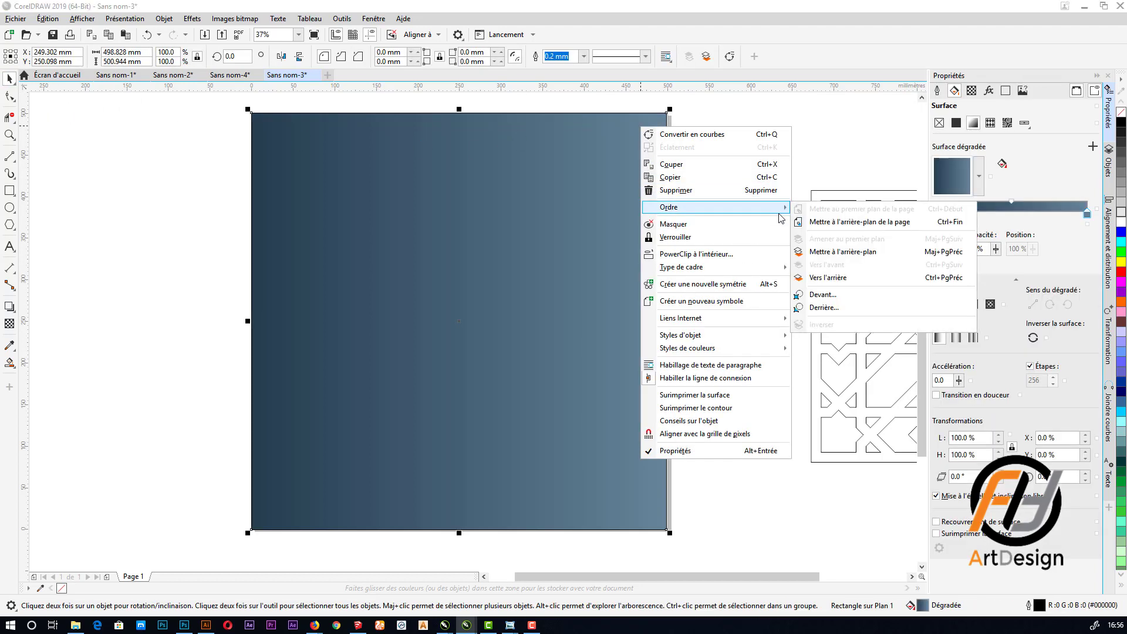
{"action": "left_click", "coordinate": [837, 278]}
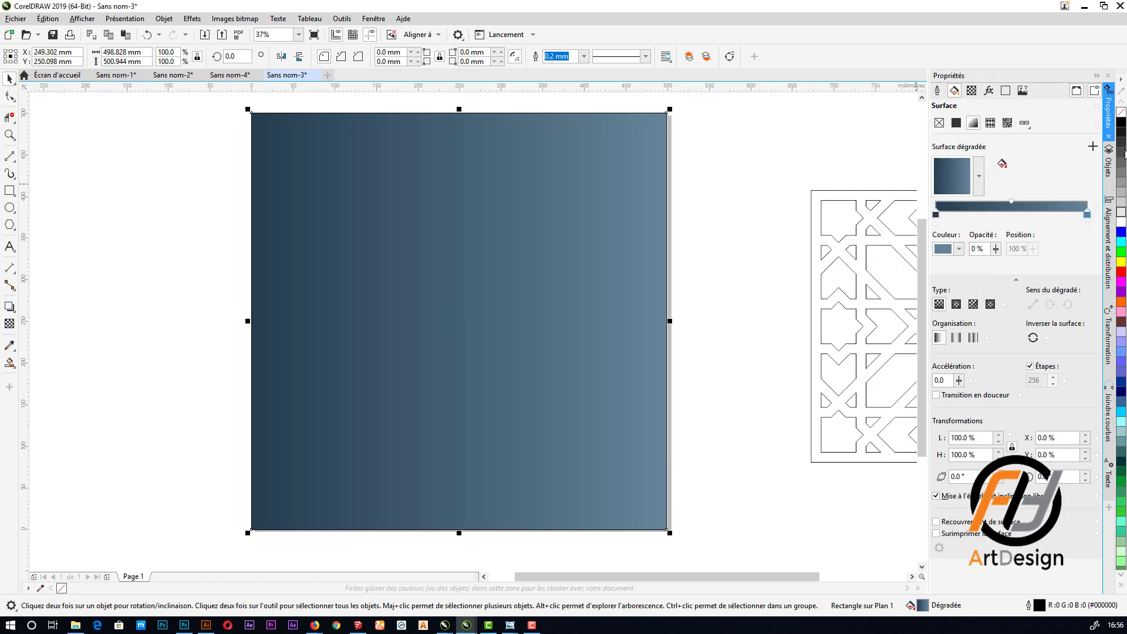
{"action": "left_click", "coordinate": [1110, 158]}
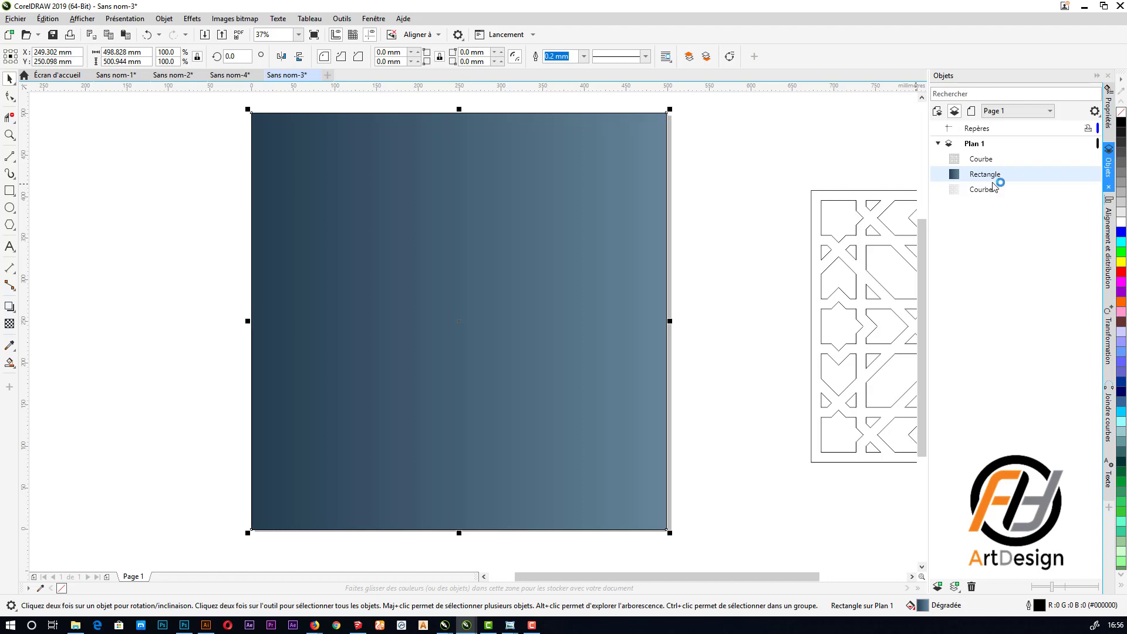
{"action": "left_click_drag", "start_coordinate": [984, 188], "coordinate": [989, 171]}
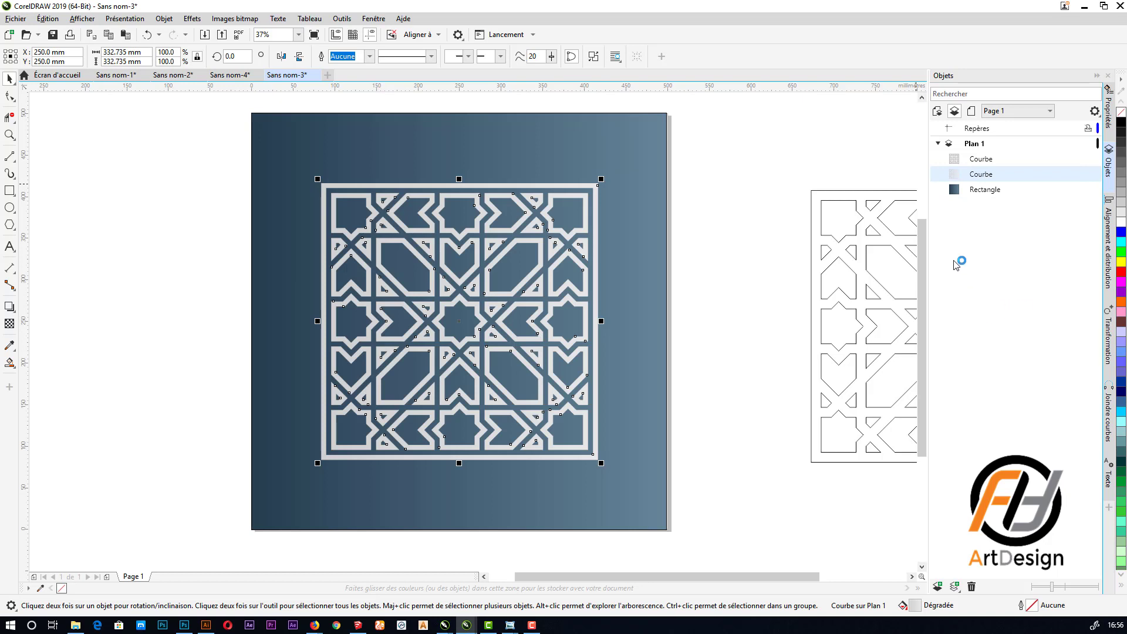
{"action": "key", "text": "Escape"}
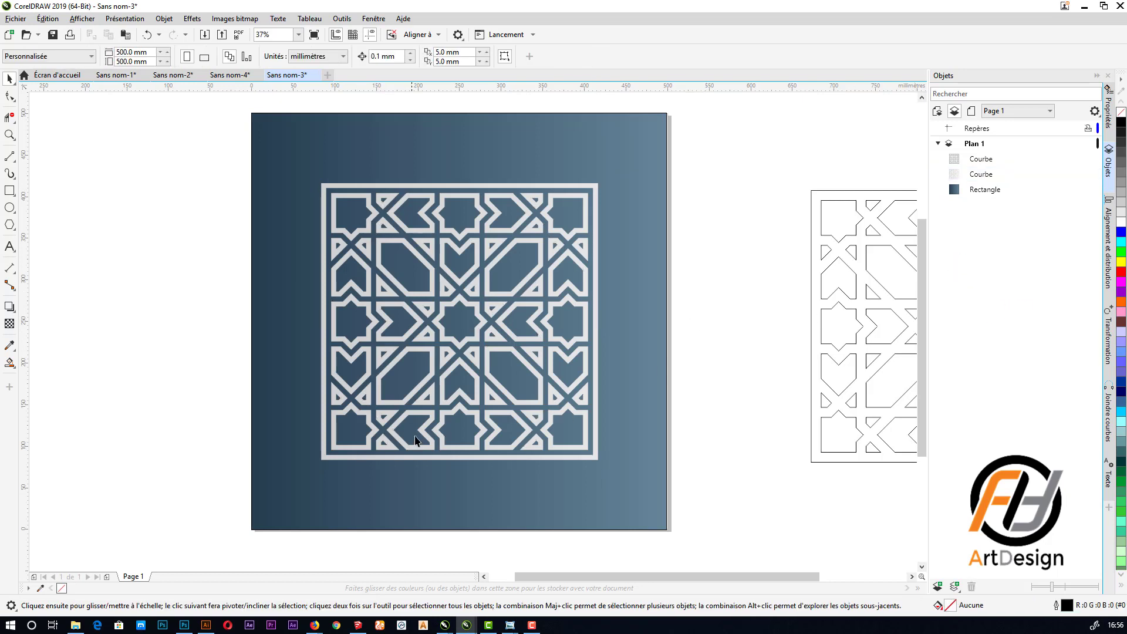
- Move the light grey pattern about 6 mm to the right and 1.6 mm up on the background
{"action": "scroll", "coordinate": [418, 427], "scroll_direction": "up", "scroll_amount": 2}
{"action": "scroll", "coordinate": [424, 431], "scroll_direction": "down", "scroll_amount": 2}
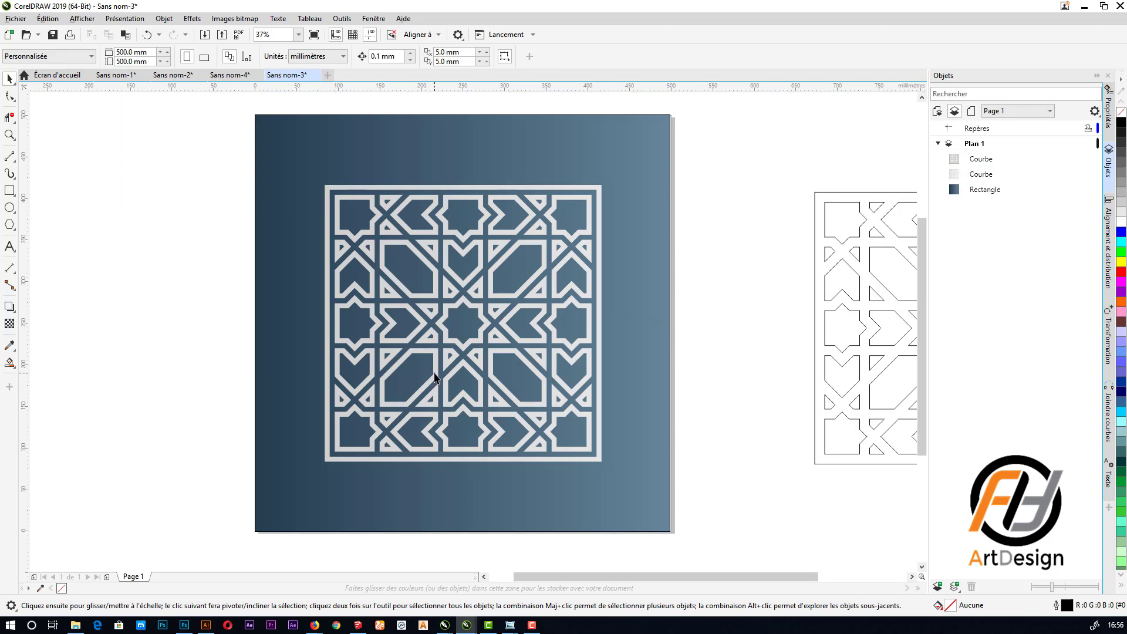
{"action": "left_click_drag", "start_coordinate": [435, 378], "coordinate": [439, 373]}
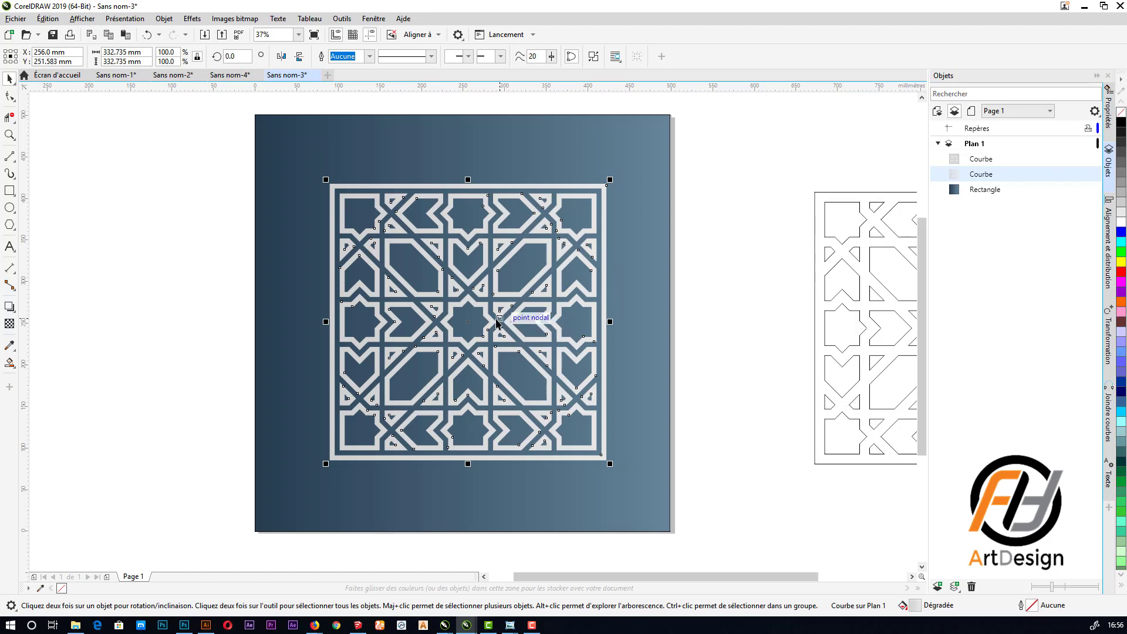
- Place a duplicate of the grey pattern about 0.9 mm to the right of and above the original
{"action": "scroll", "coordinate": [475, 309], "scroll_direction": "up", "scroll_amount": 7}
{"action": "scroll", "coordinate": [544, 236], "scroll_direction": "up", "scroll_amount": 2}
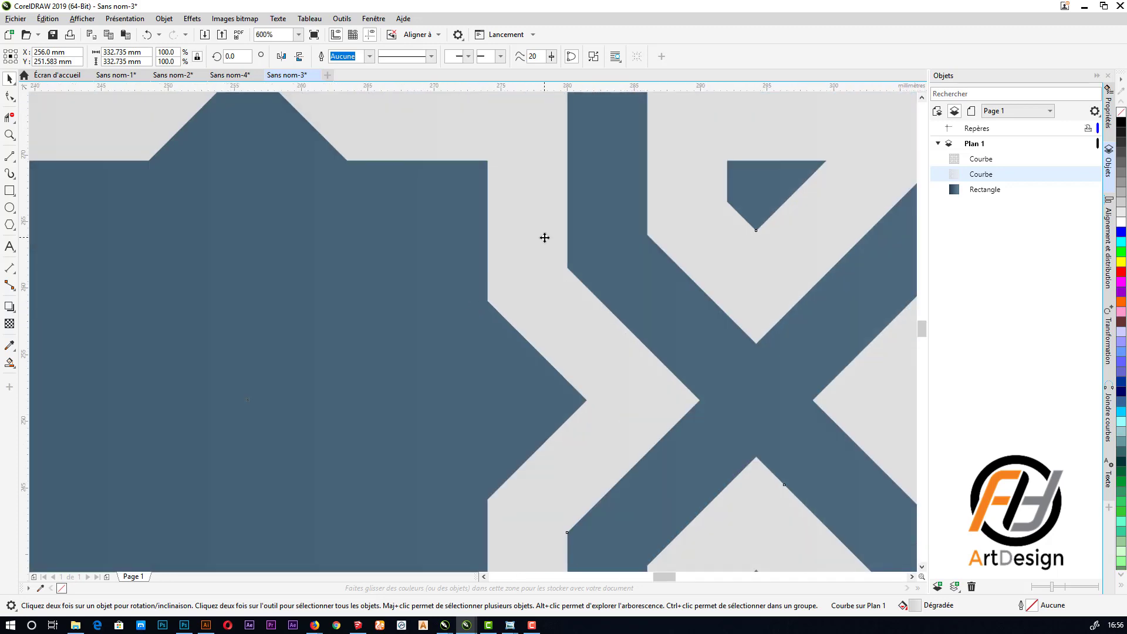
{"action": "scroll", "coordinate": [520, 348], "scroll_direction": "down", "scroll_amount": 3}
{"action": "scroll", "coordinate": [512, 196], "scroll_direction": "up", "scroll_amount": 4}
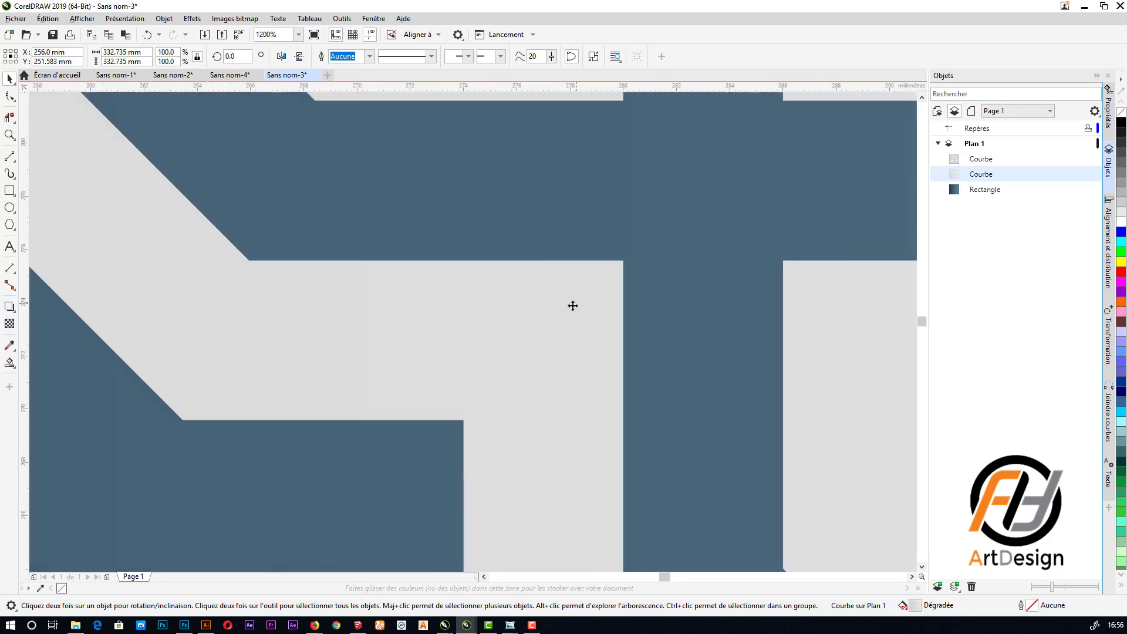
{"action": "left_click_drag", "start_coordinate": [560, 327], "coordinate": [583, 306]}
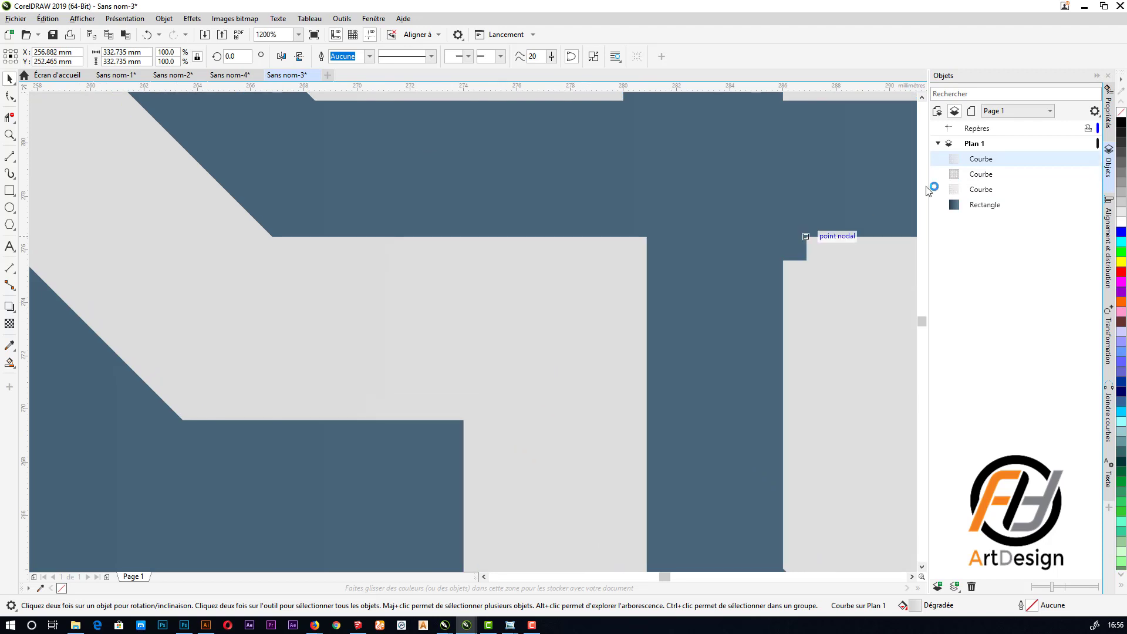
- Give the lower copy of the pattern, just above the rectangle in the object order, a uniform white fill #FFFFFF and deselect it
{"action": "left_click", "coordinate": [991, 175]}
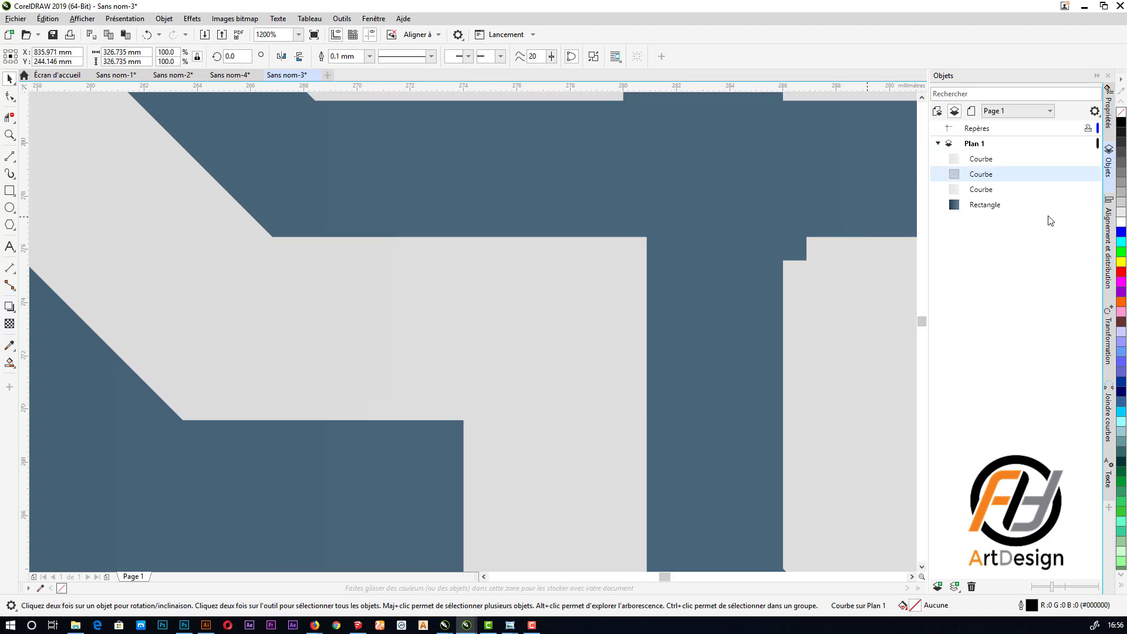
{"action": "left_click", "coordinate": [990, 193]}
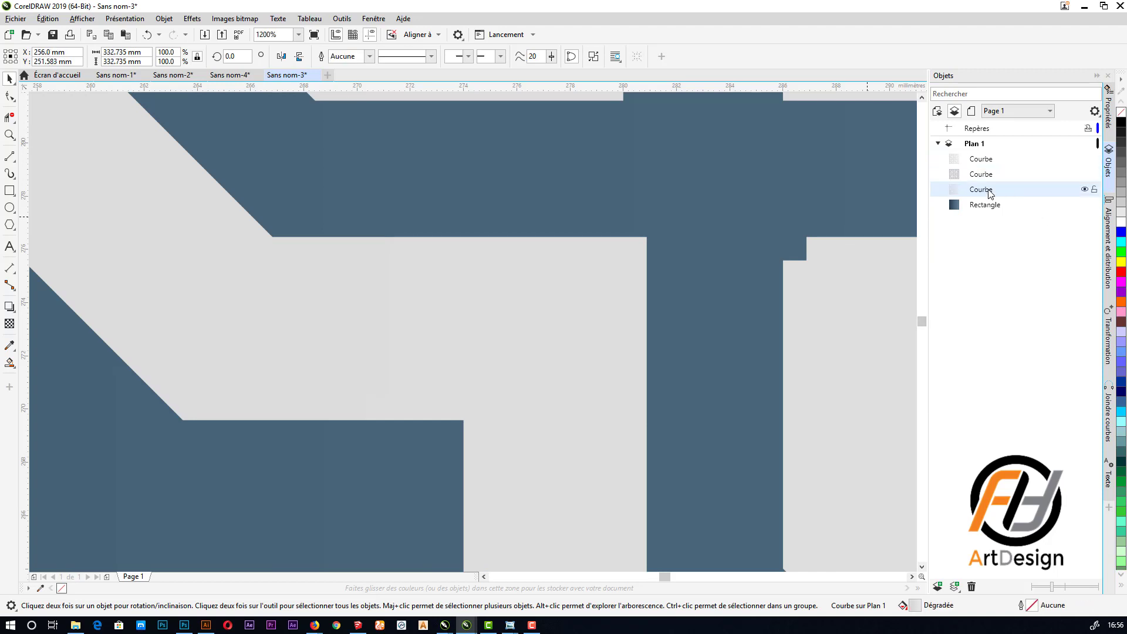
{"action": "scroll", "coordinate": [596, 255], "scroll_direction": "down", "scroll_amount": 6}
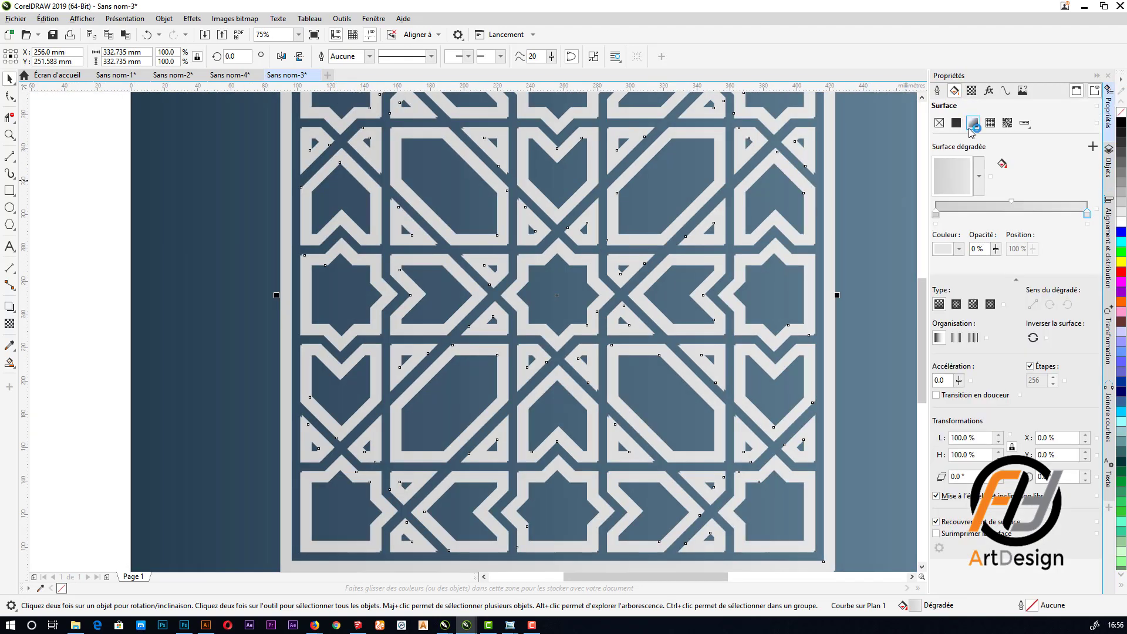
{"action": "left_click", "coordinate": [957, 123]}
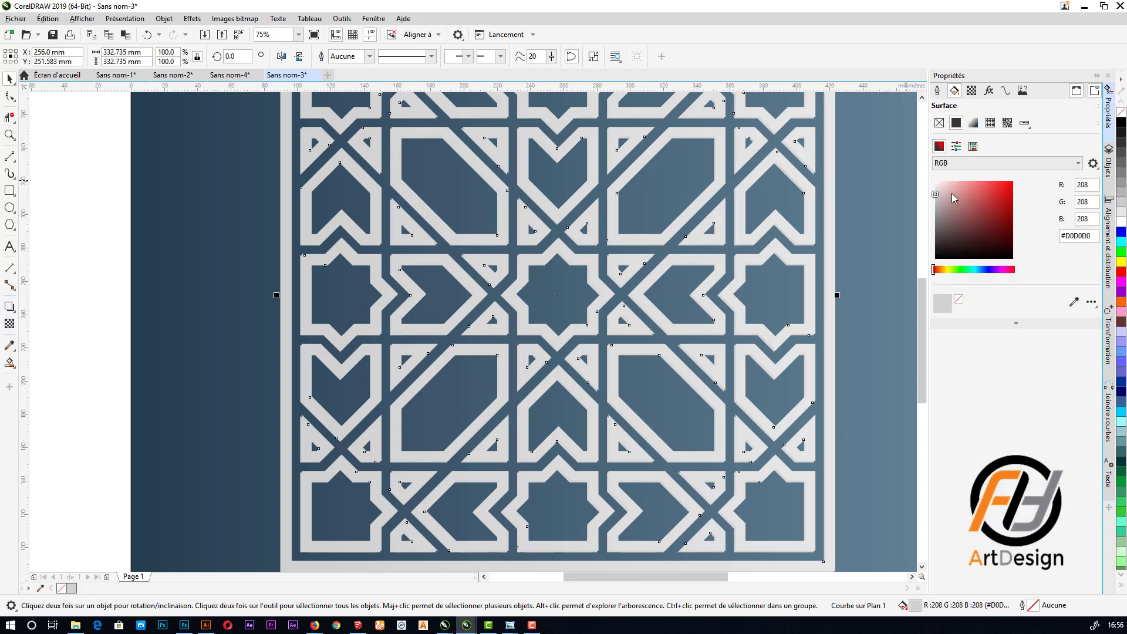
{"action": "left_click", "coordinate": [937, 177]}
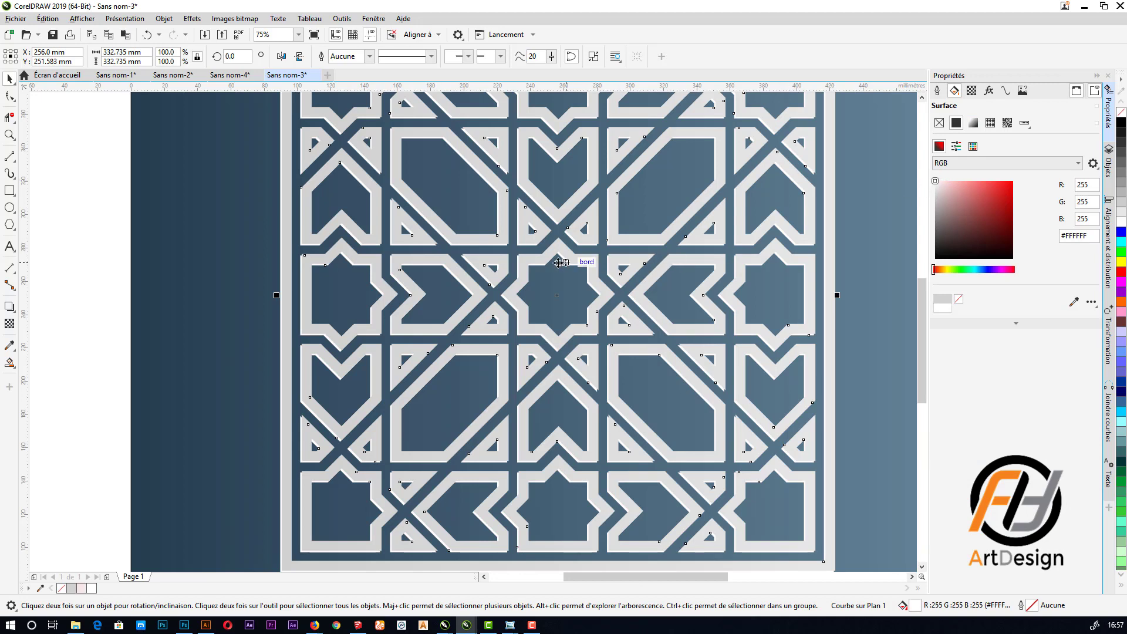
{"action": "scroll", "coordinate": [558, 264], "scroll_direction": "down", "scroll_amount": 2}
{"action": "left_click", "coordinate": [790, 281]}
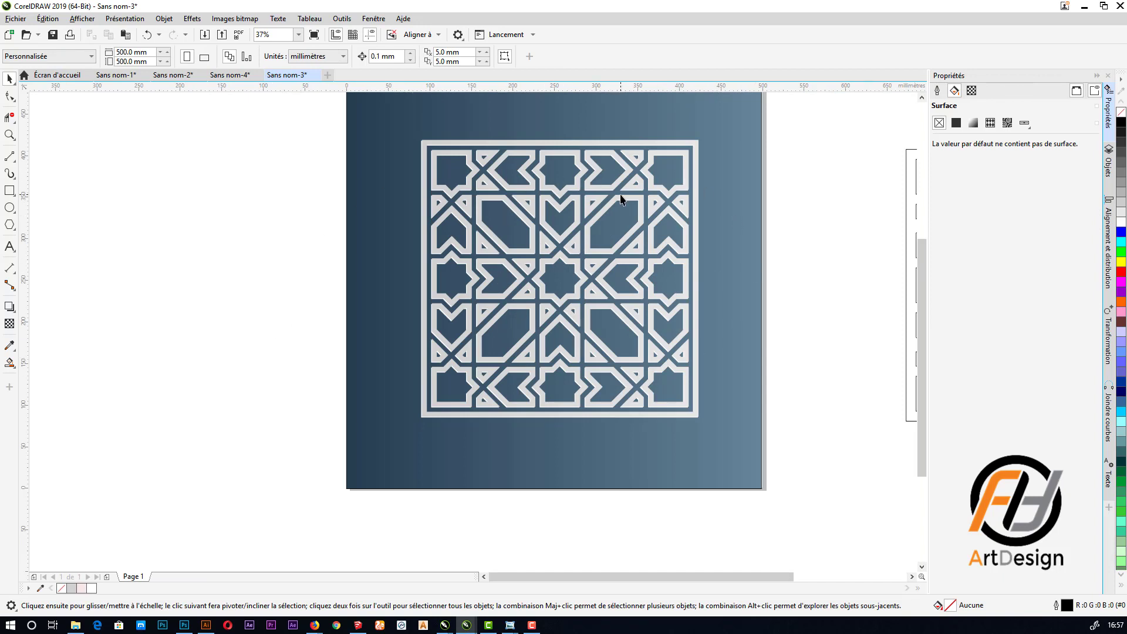
- Add a drop shadow to the white lower copy of the pattern
{"action": "left_click", "coordinate": [1110, 154]}
{"action": "left_click", "coordinate": [982, 160]}
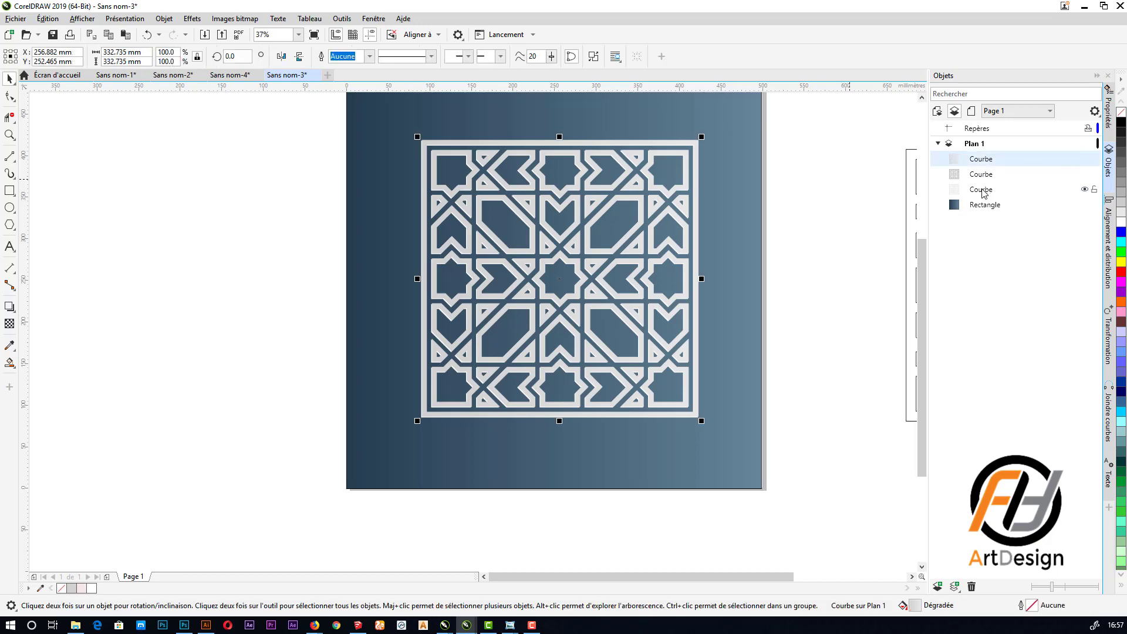
{"action": "left_click", "coordinate": [982, 190]}
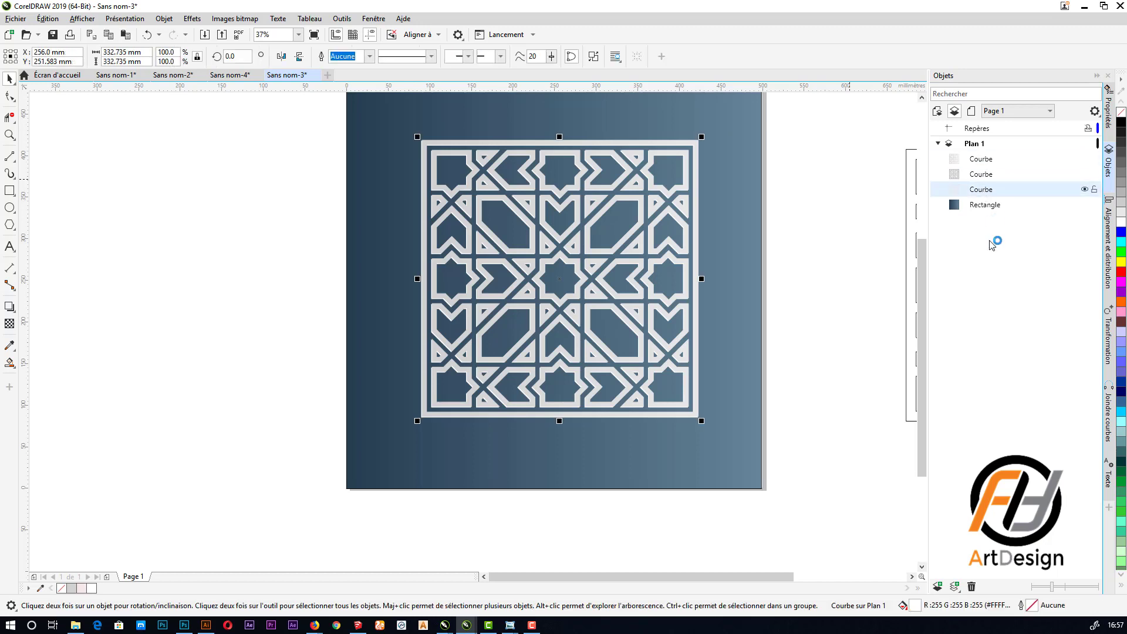
{"action": "left_click", "coordinate": [9, 308]}
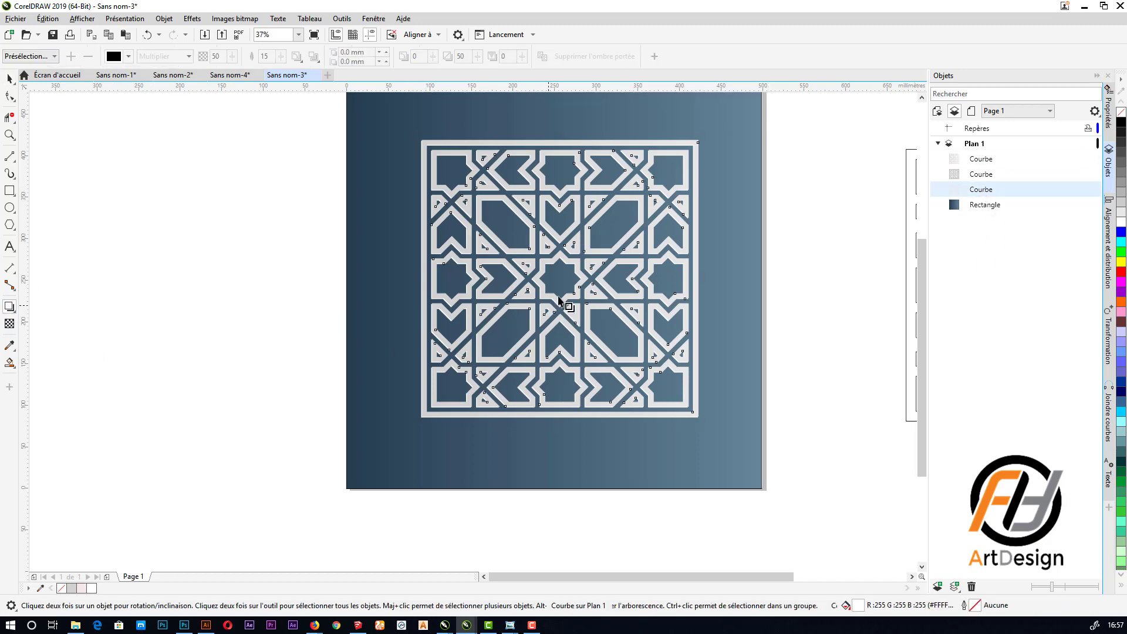
{"action": "left_click_drag", "start_coordinate": [559, 279], "coordinate": [537, 304]}
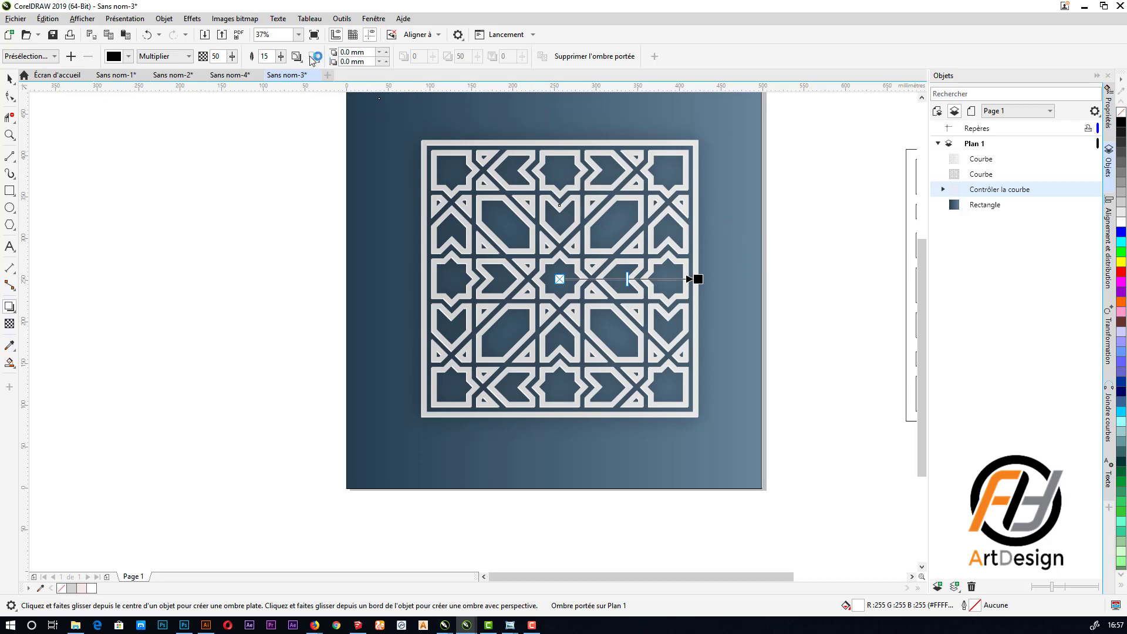
- Set the drop shadow's opacity to 100 and its feathering to 5
{"action": "left_click", "coordinate": [232, 56]}
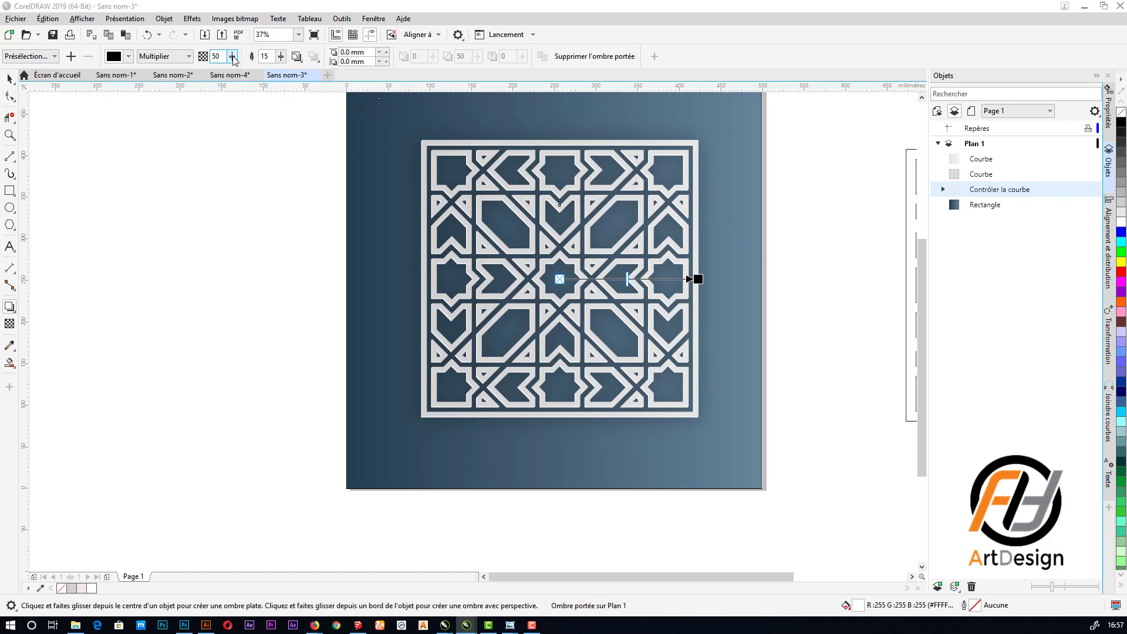
{"action": "left_click_drag", "start_coordinate": [234, 73], "coordinate": [236, 73]}
{"action": "left_click_drag", "start_coordinate": [235, 72], "coordinate": [258, 71]}
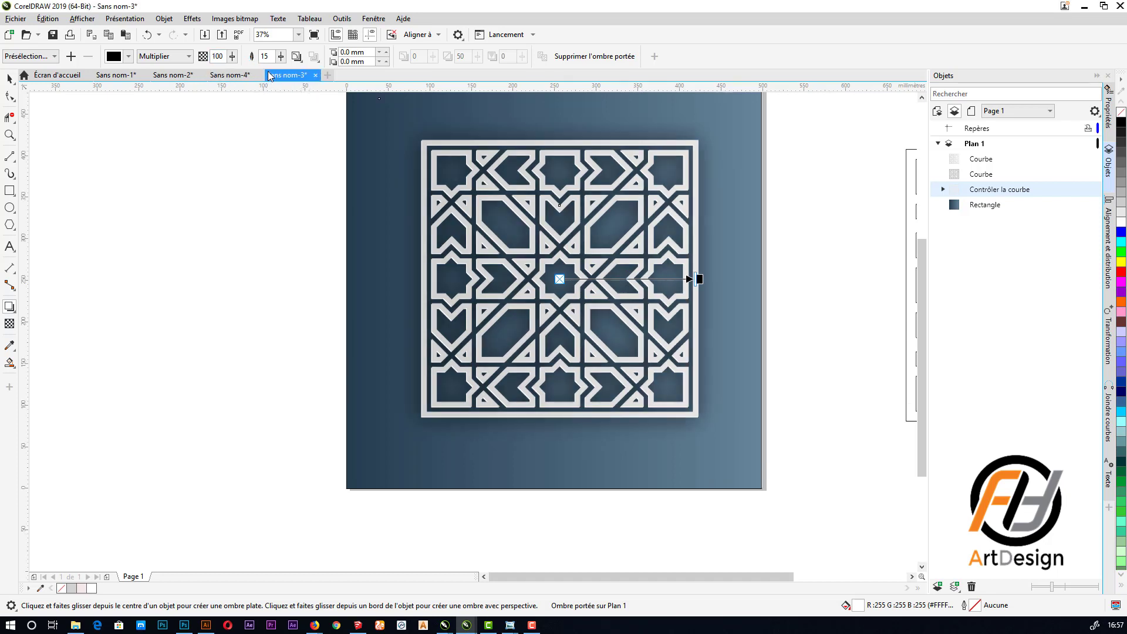
{"action": "scroll", "coordinate": [697, 153], "scroll_direction": "up", "scroll_amount": 4}
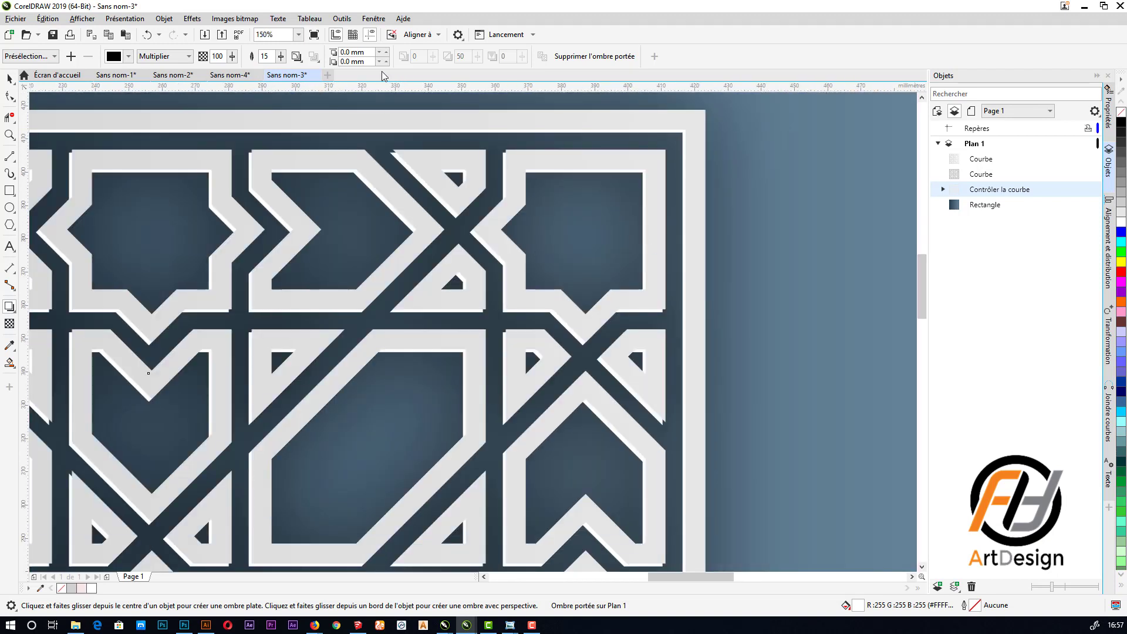
{"action": "double_click", "coordinate": [265, 56]}
{"action": "type", "text": "8"}
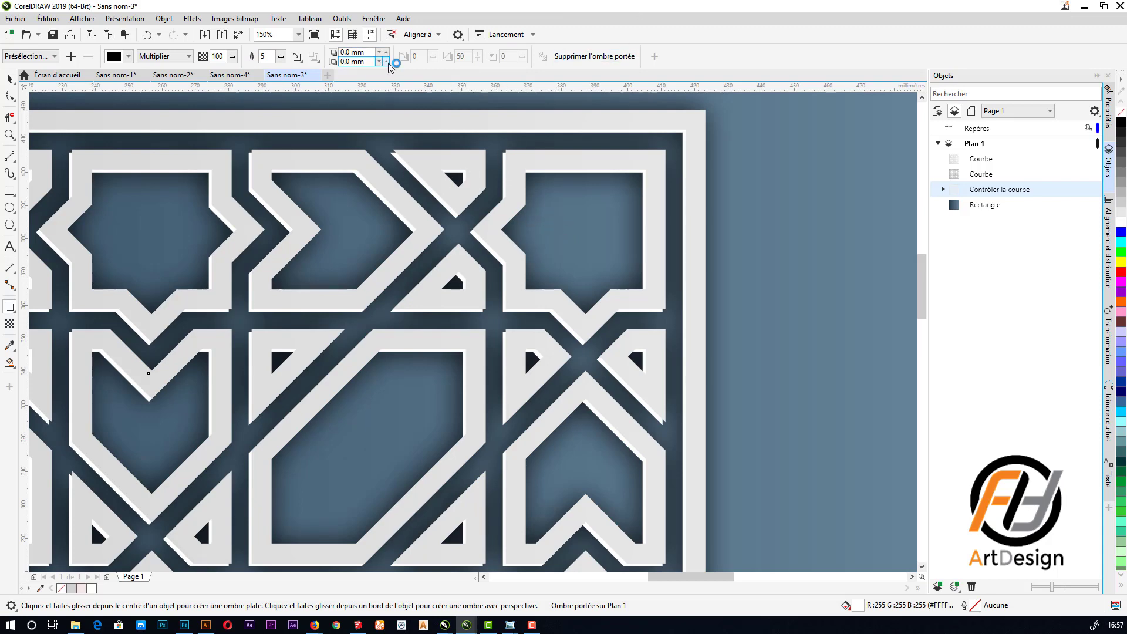
- Set the drop shadow's horizontal and vertical offsets to -5.0 mm each and deselect the pattern
{"action": "key", "text": "F3"}
{"action": "left_click", "coordinate": [344, 62]}
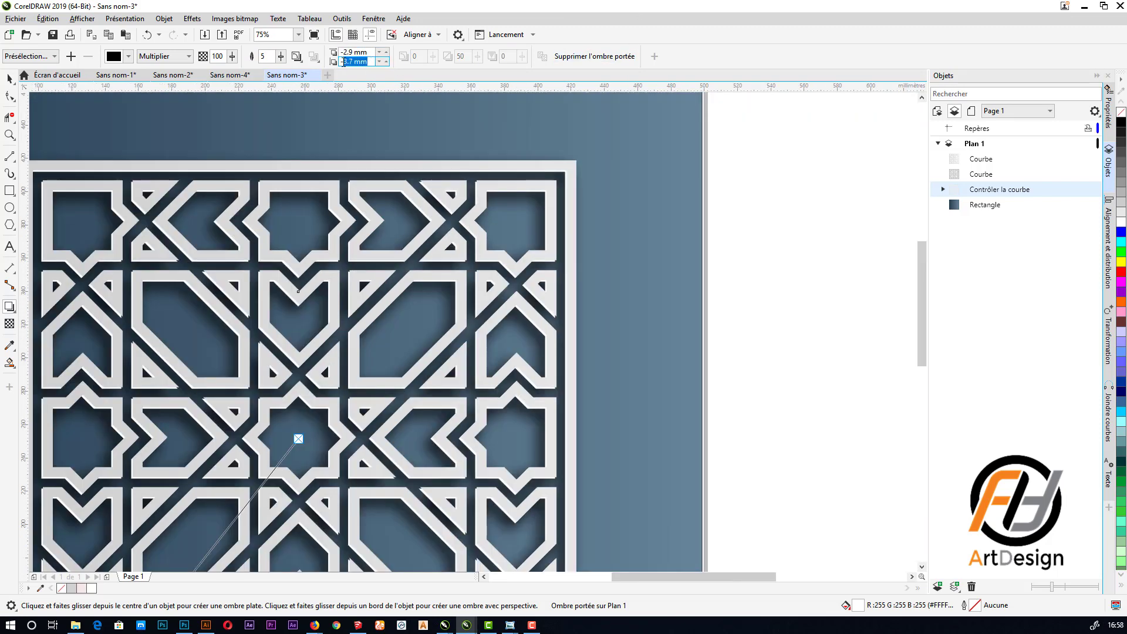
{"action": "type", "text": "5"}
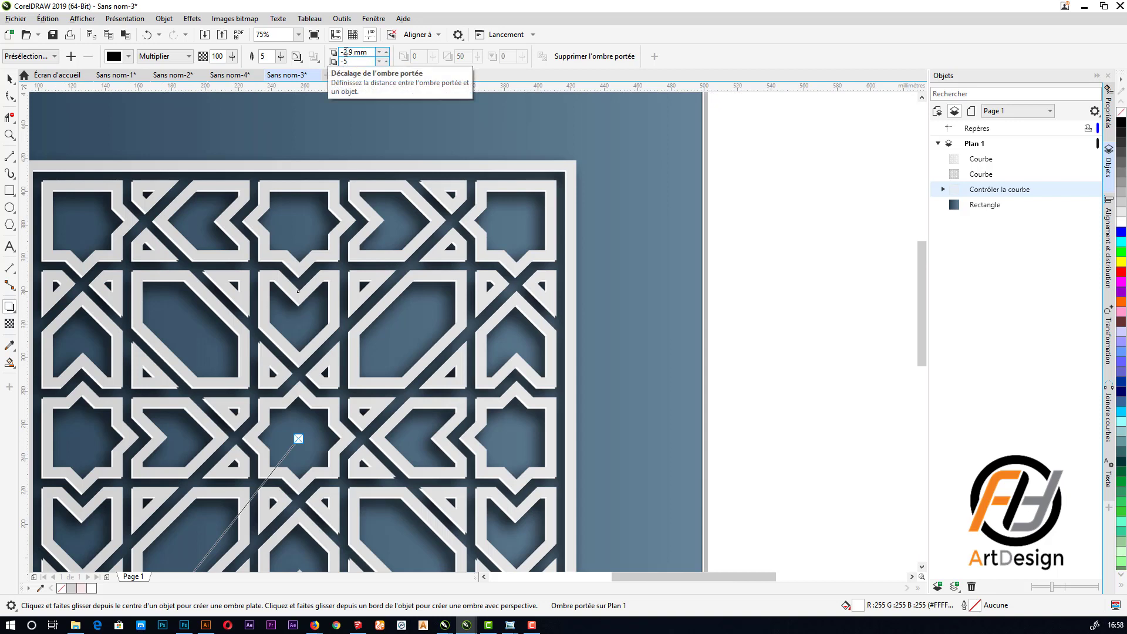
{"action": "left_click_drag", "start_coordinate": [346, 52], "coordinate": [370, 54]}
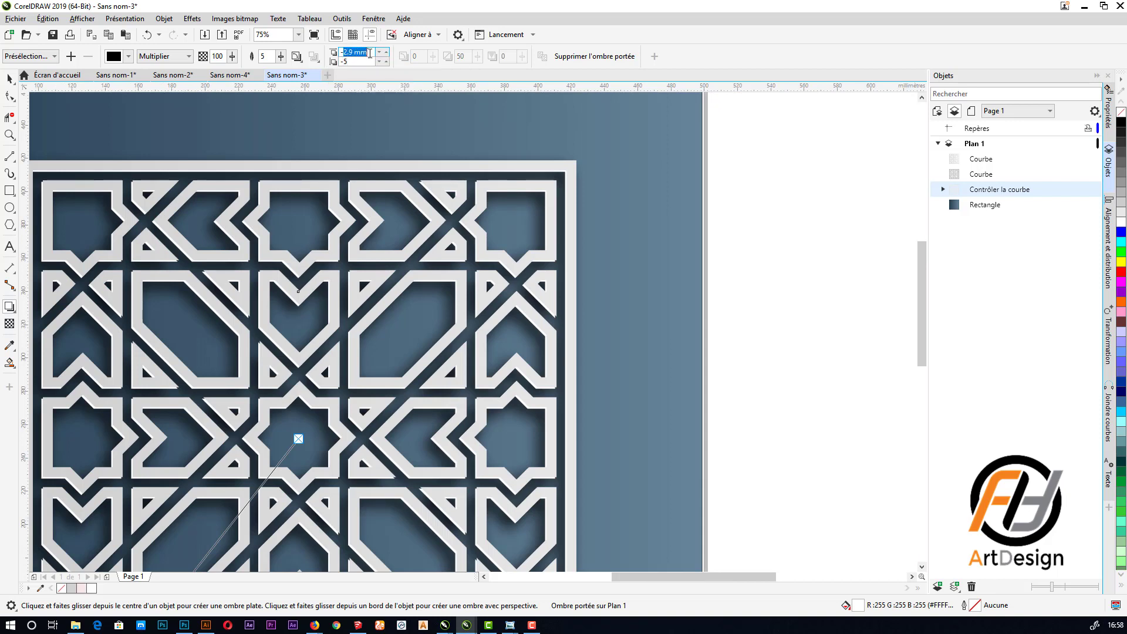
{"action": "type", "text": "5"}
{"action": "key", "text": "Return"}
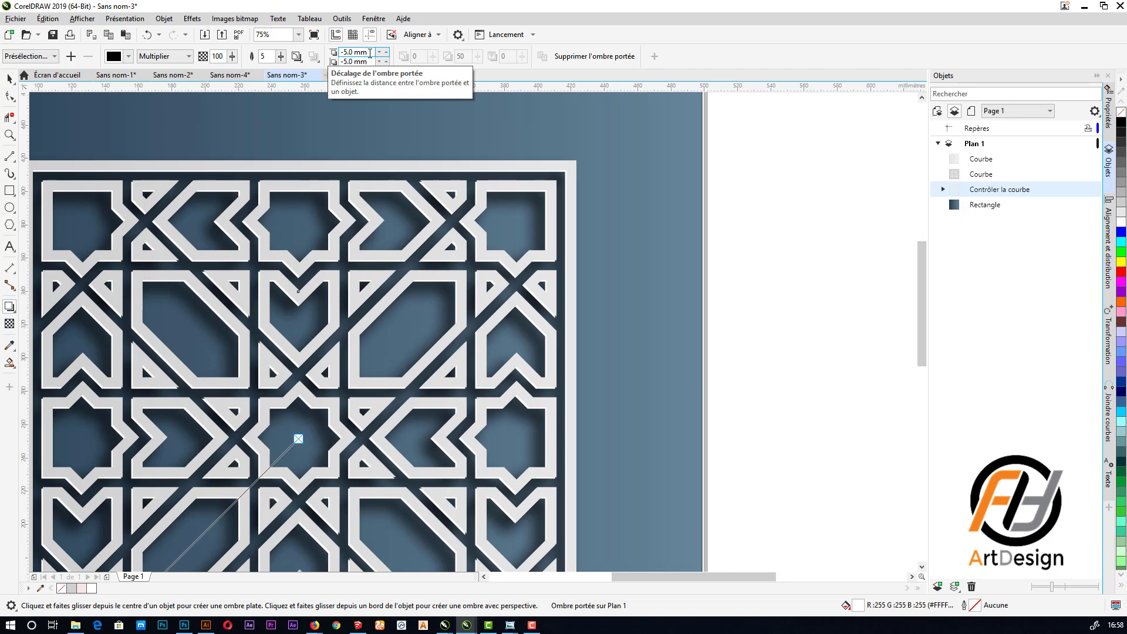
{"action": "scroll", "coordinate": [633, 292], "scroll_direction": "down", "scroll_amount": 2}
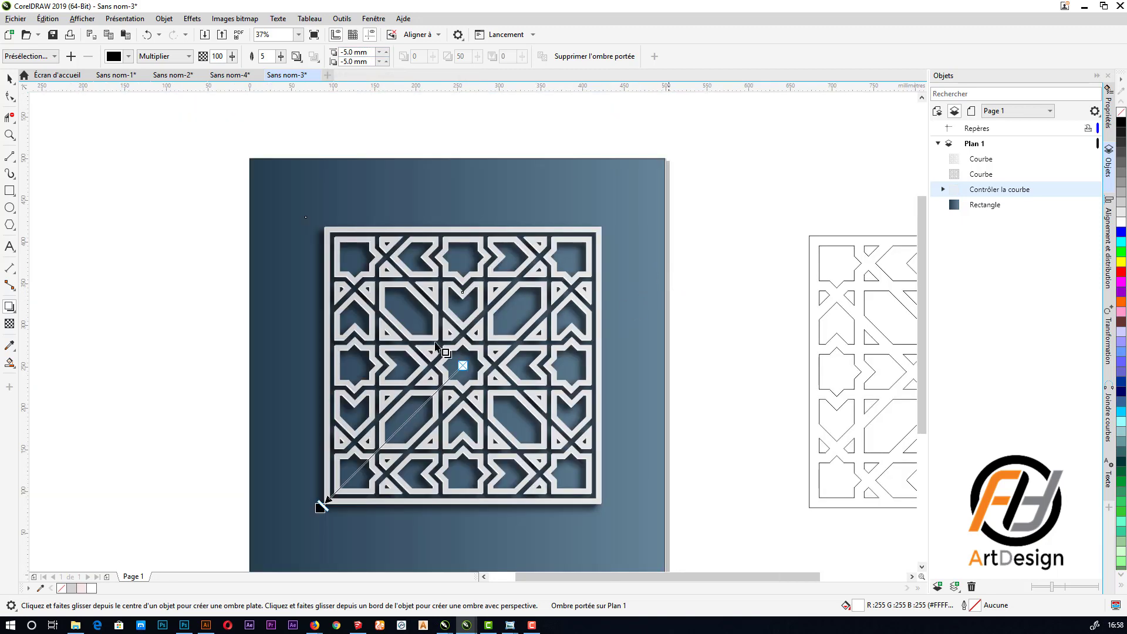
{"action": "left_click", "coordinate": [9, 78]}
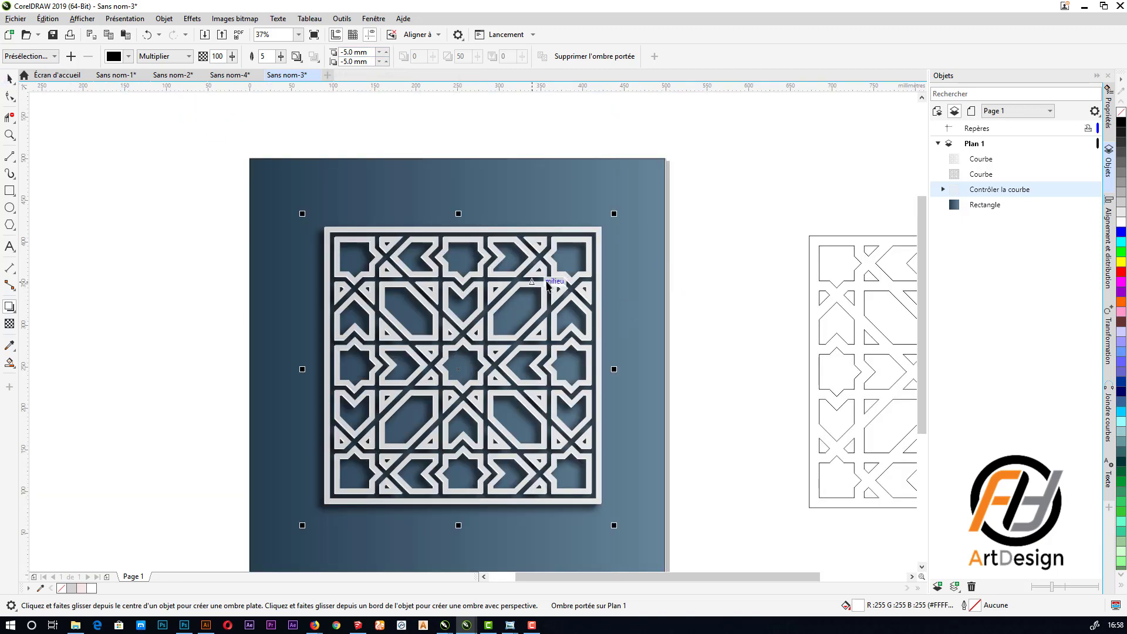
{"action": "left_click", "coordinate": [748, 265]}
{"action": "scroll", "coordinate": [673, 278], "scroll_direction": "down", "scroll_amount": 3}
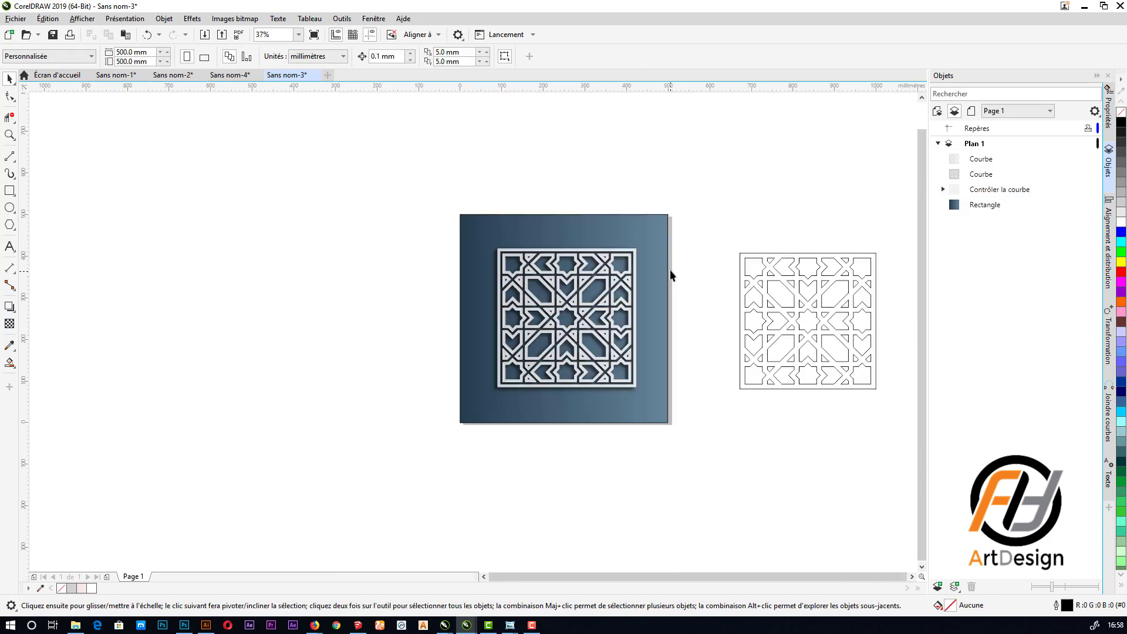
{"action": "scroll", "coordinate": [651, 322], "scroll_direction": "up", "scroll_amount": 2}
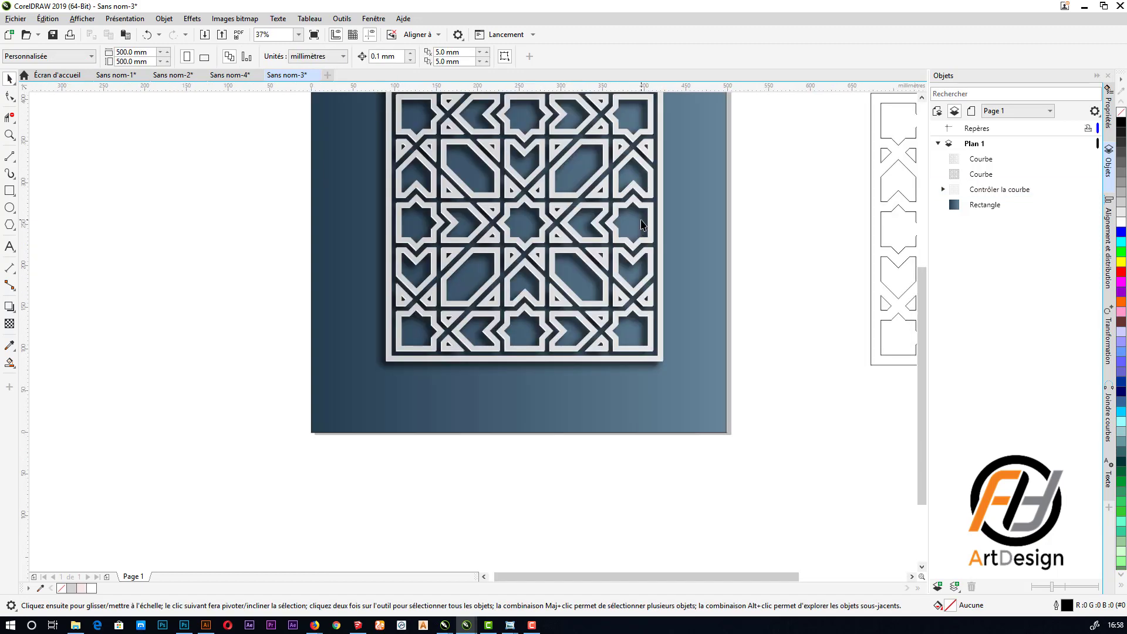
{"action": "scroll", "coordinate": [643, 124], "scroll_direction": "up", "scroll_amount": 2}
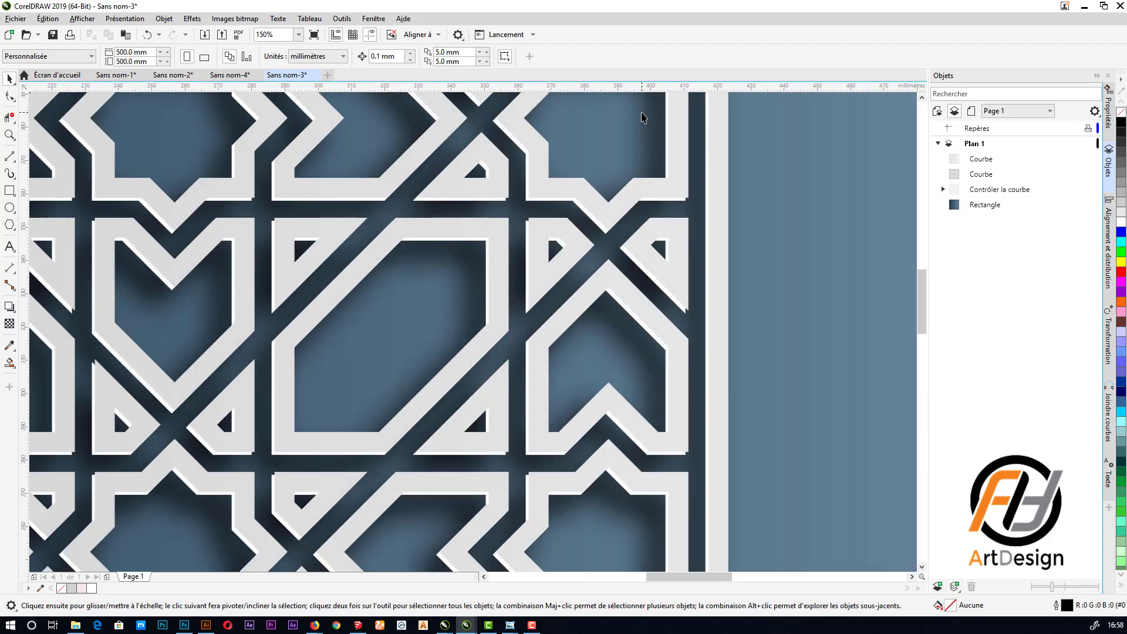
{"action": "scroll", "coordinate": [642, 124], "scroll_direction": "down", "scroll_amount": 1}
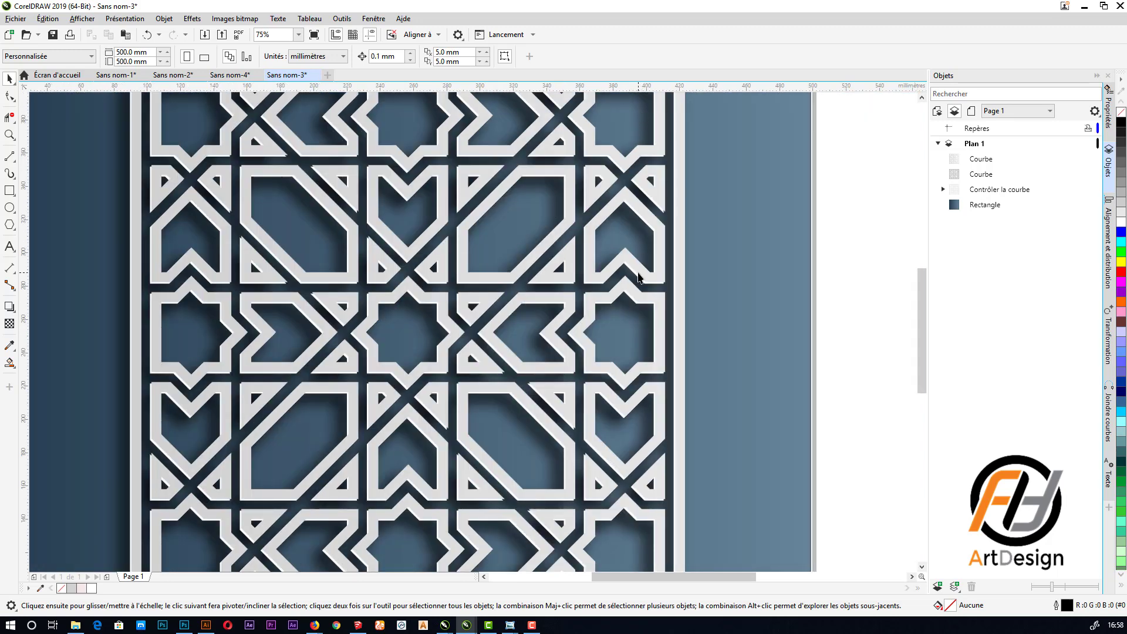
{"action": "scroll", "coordinate": [640, 277], "scroll_direction": "down", "scroll_amount": 1}
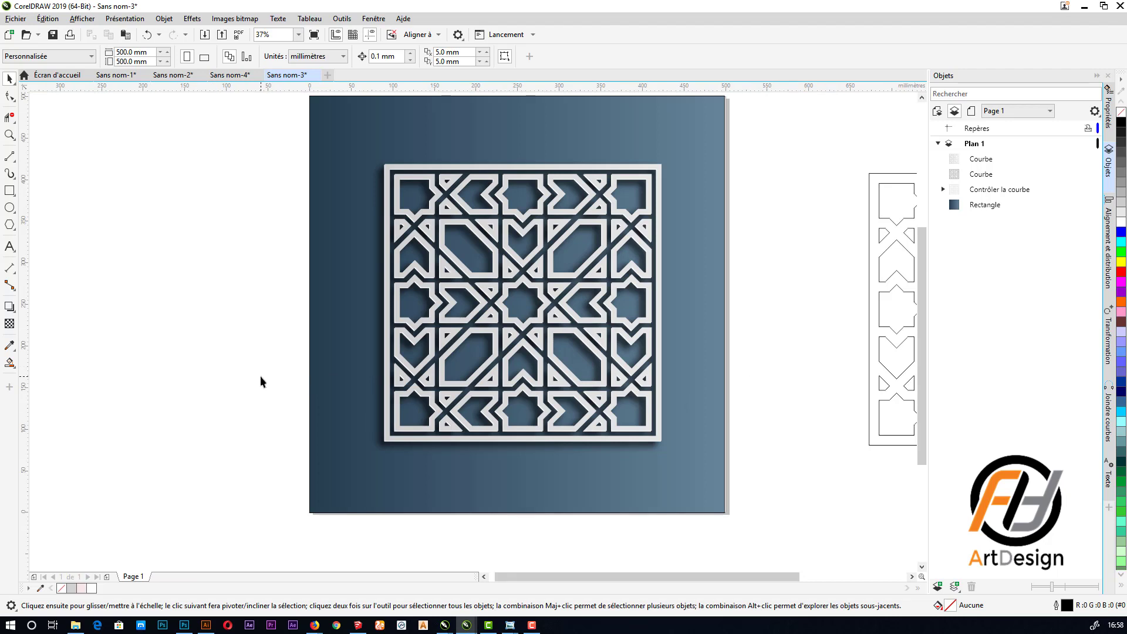
- Select the unfilled line copy of the pattern beside the page and set its outline width to 6 mm
{"action": "scroll", "coordinate": [178, 384], "scroll_direction": "down", "scroll_amount": 1}
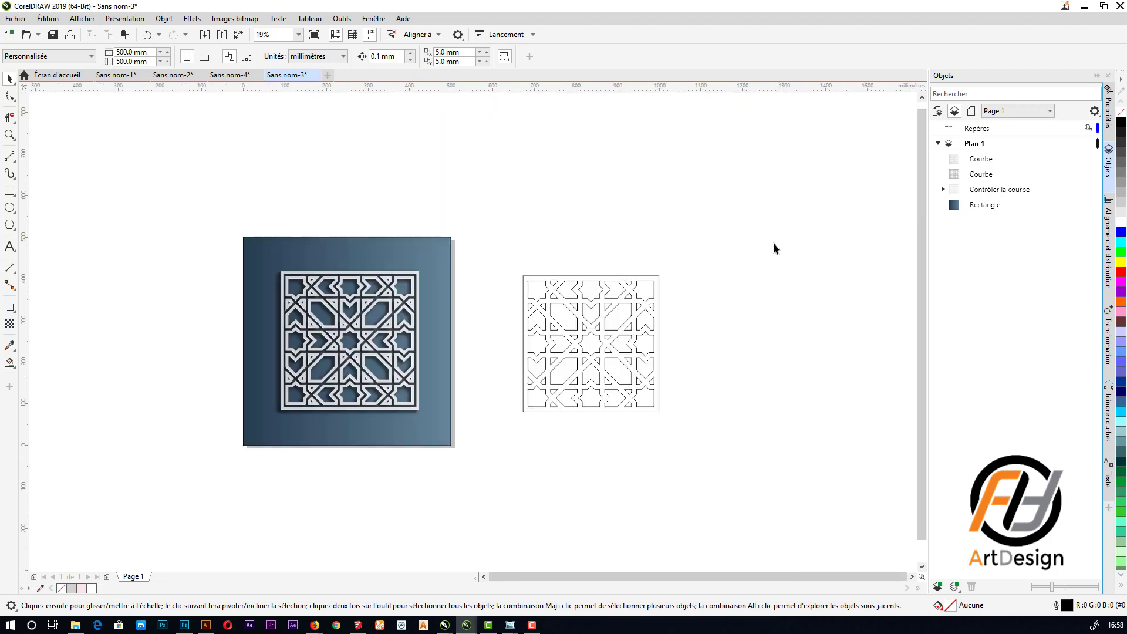
{"action": "left_click_drag", "start_coordinate": [472, 486], "coordinate": [492, 445]}
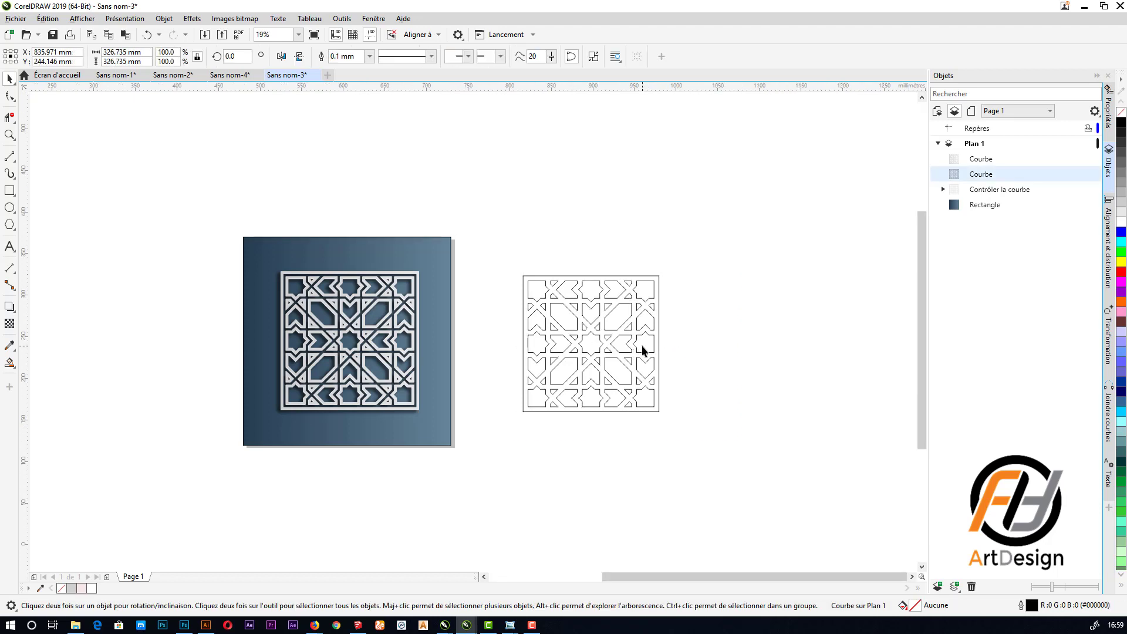
{"action": "scroll", "coordinate": [641, 353], "scroll_direction": "up", "scroll_amount": 1}
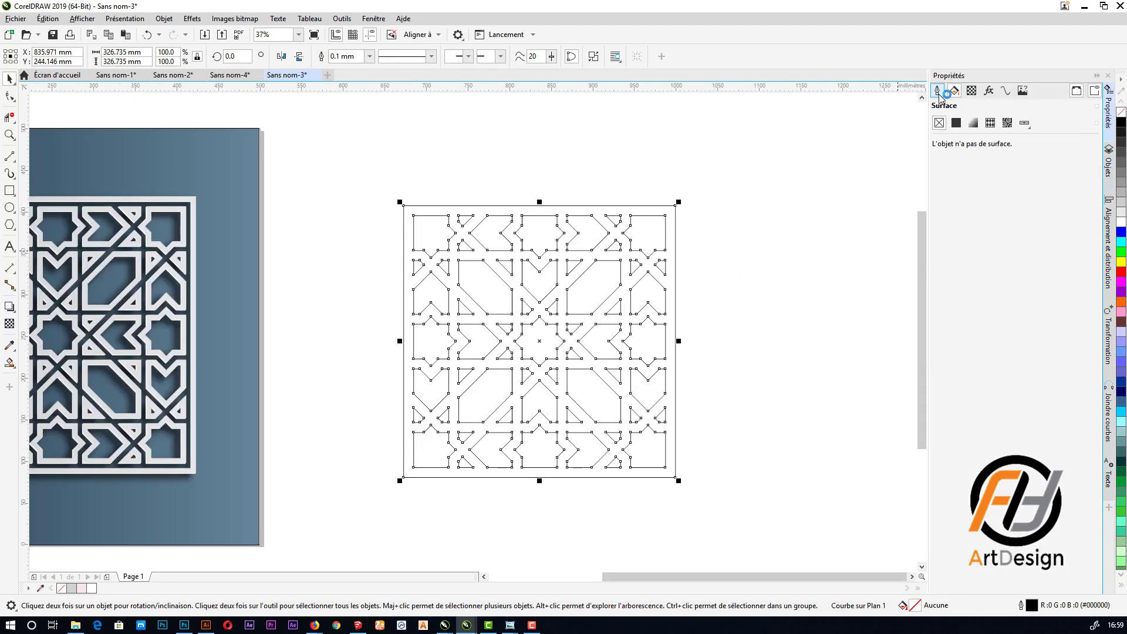
{"action": "left_click", "coordinate": [939, 91]}
{"action": "left_click", "coordinate": [974, 140]}
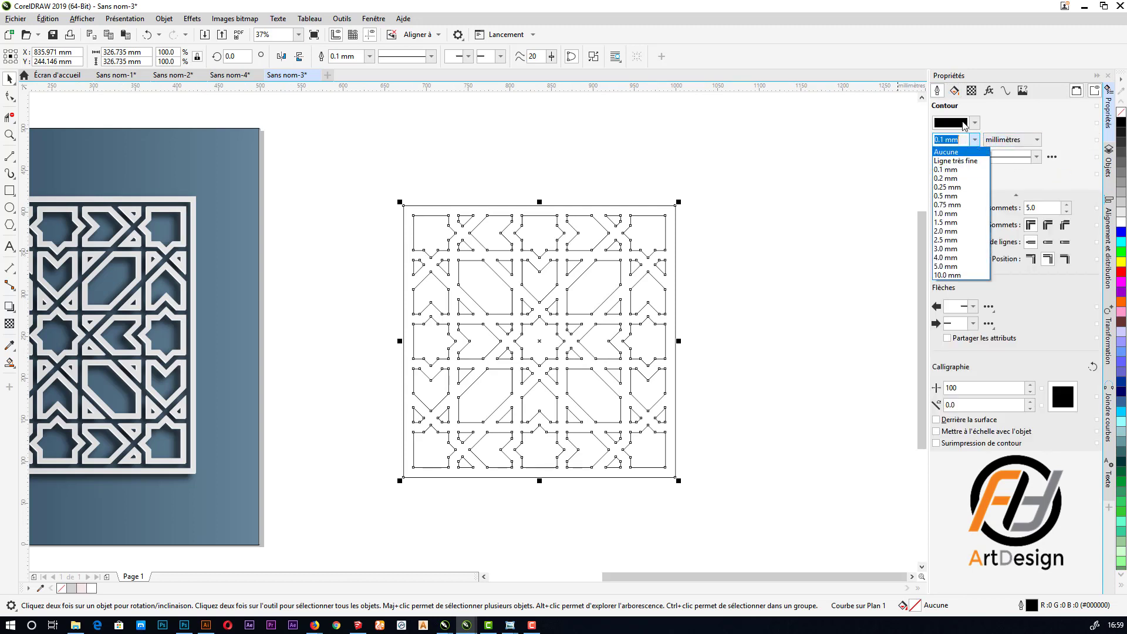
{"action": "type", "text": "6"}
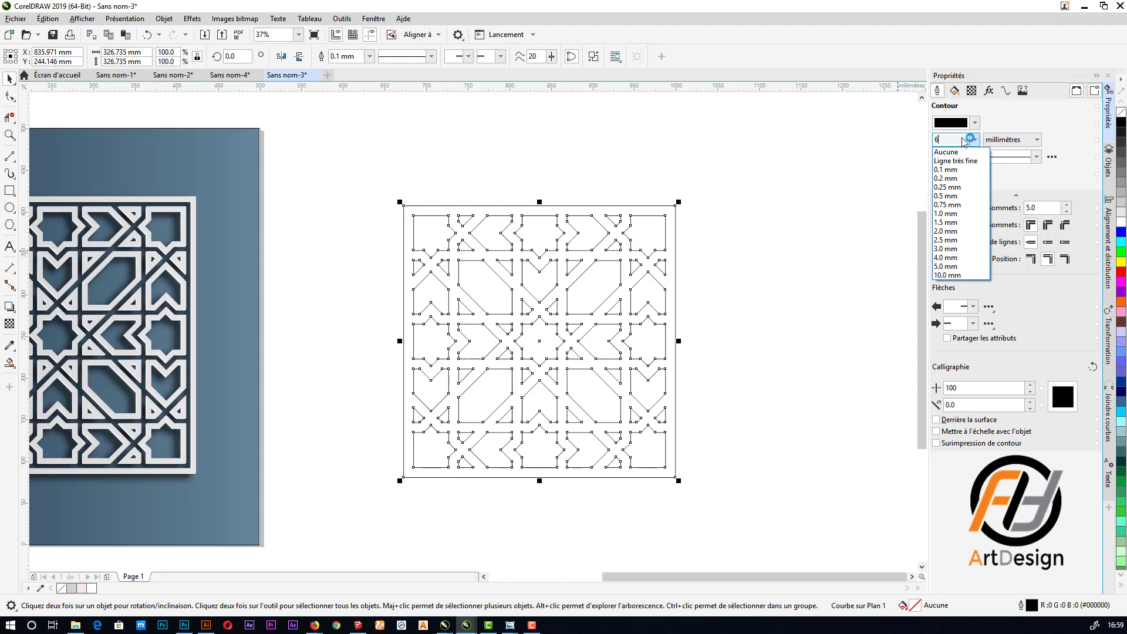
{"action": "key", "text": "Return"}
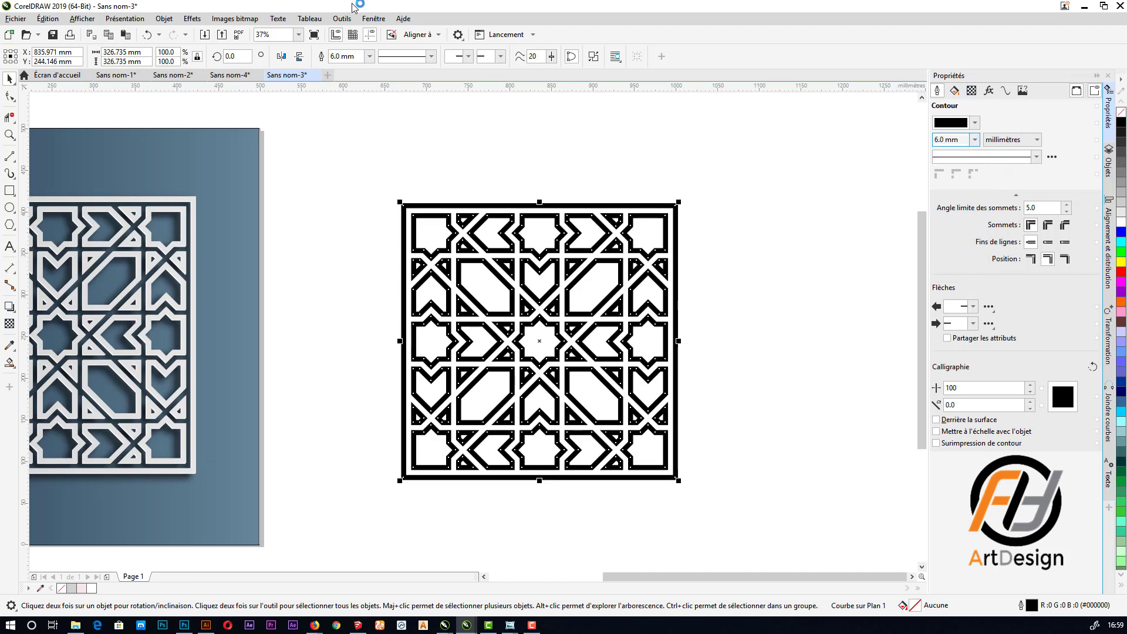
- Convert the line copy's thick outline to an object with no fill and a 0.1 mm black outline
{"action": "left_click", "coordinate": [165, 20]}
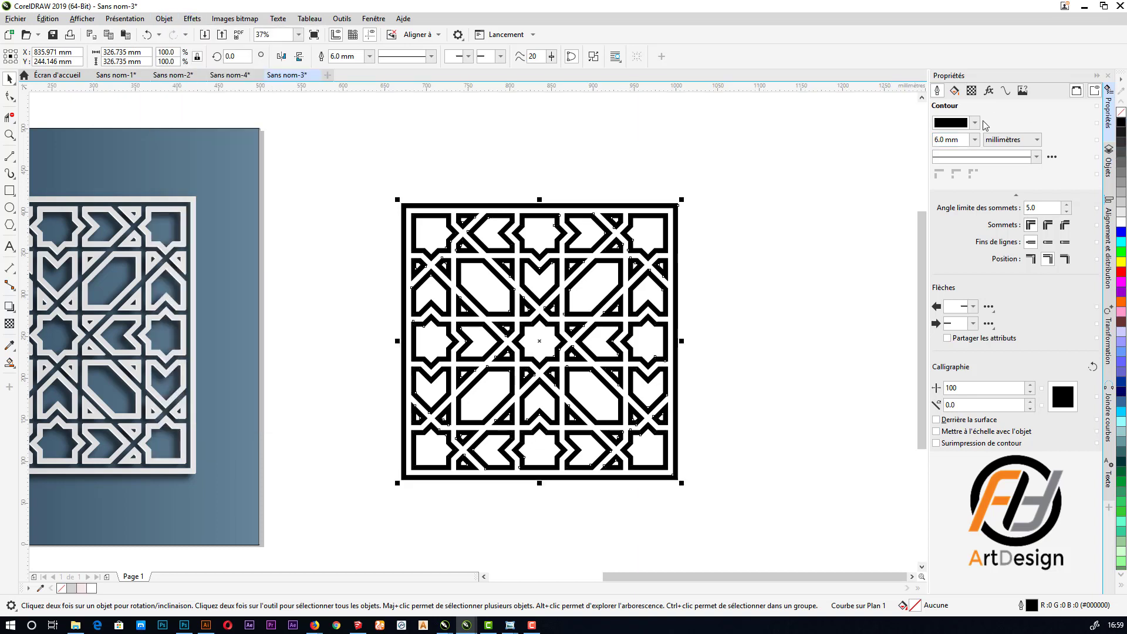
{"action": "right_click", "coordinate": [1121, 112]}
{"action": "left_click", "coordinate": [975, 140]}
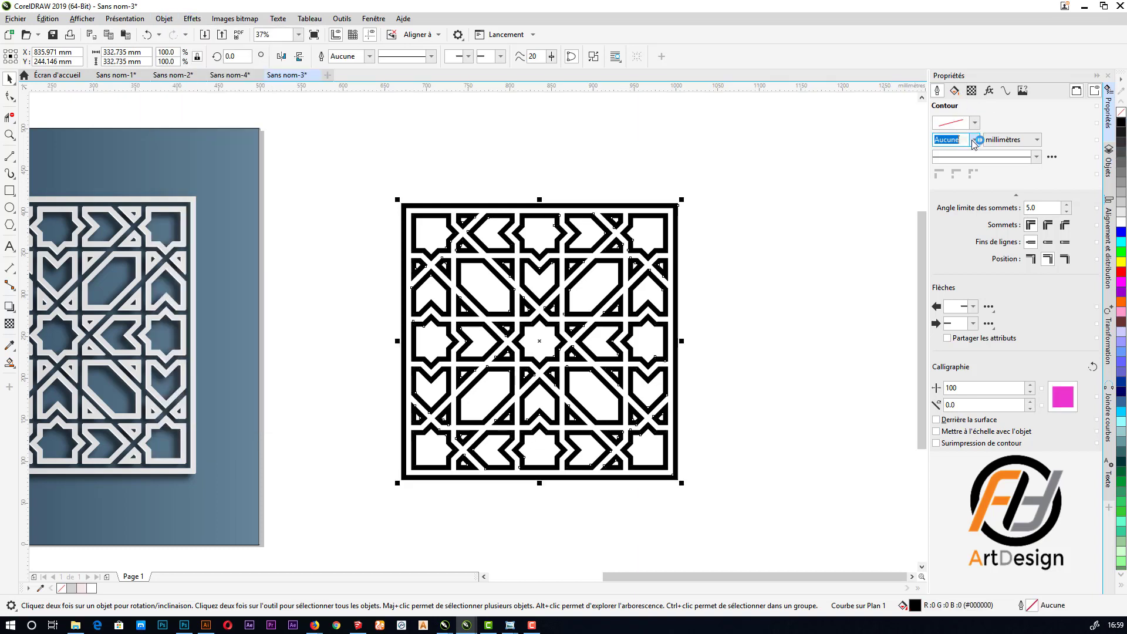
{"action": "left_click", "coordinate": [960, 163]}
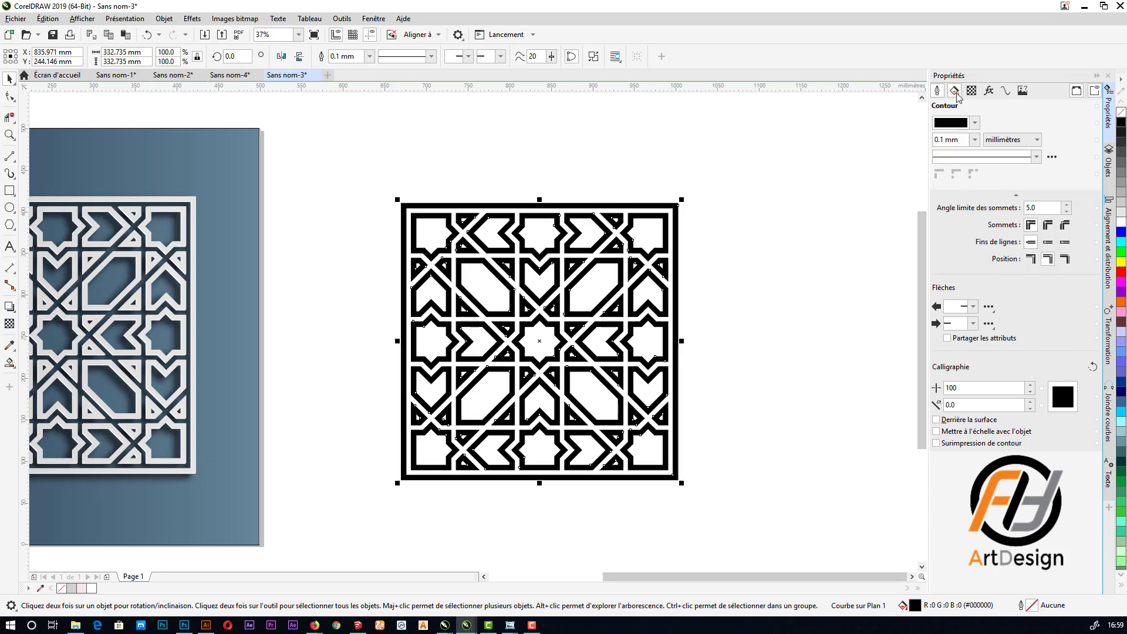
{"action": "left_click", "coordinate": [955, 91]}
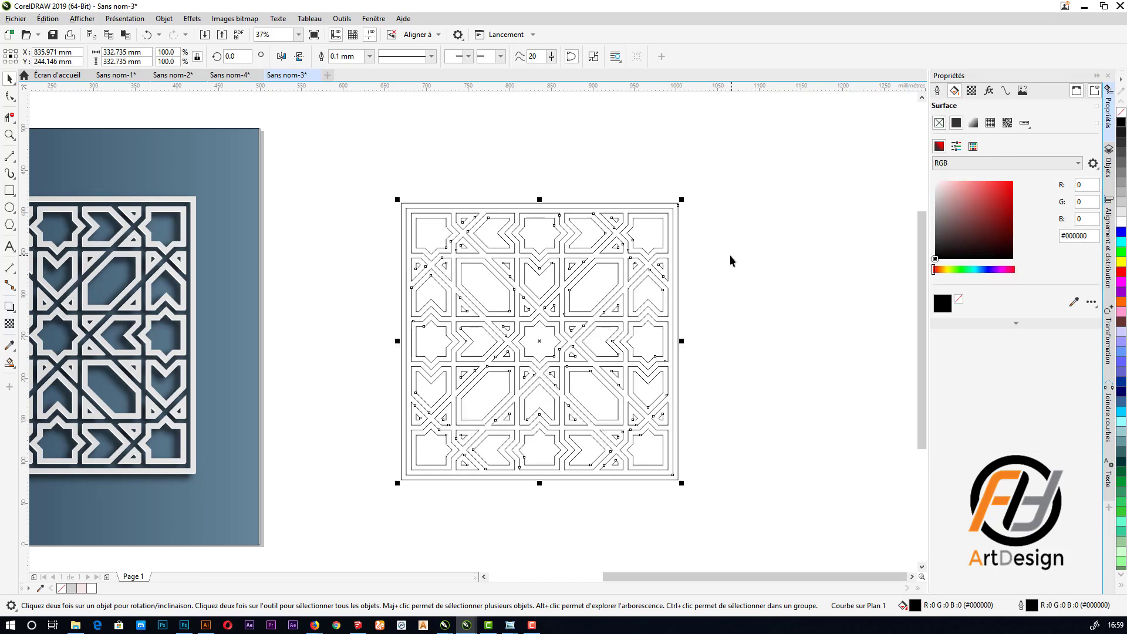
- Smart-fill the band of the central eight-pointed star with C45 M31 Y0 K0, undoing the same fill on a neighbouring triangle
{"action": "scroll", "coordinate": [513, 394], "scroll_direction": "up", "scroll_amount": 2}
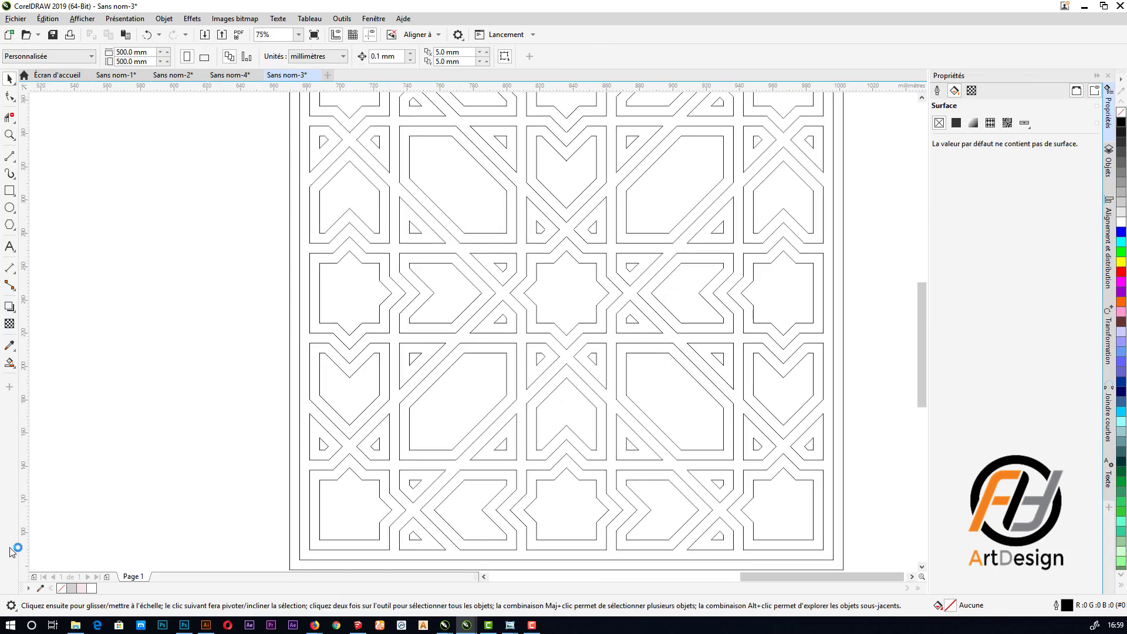
{"action": "left_click", "coordinate": [574, 250]}
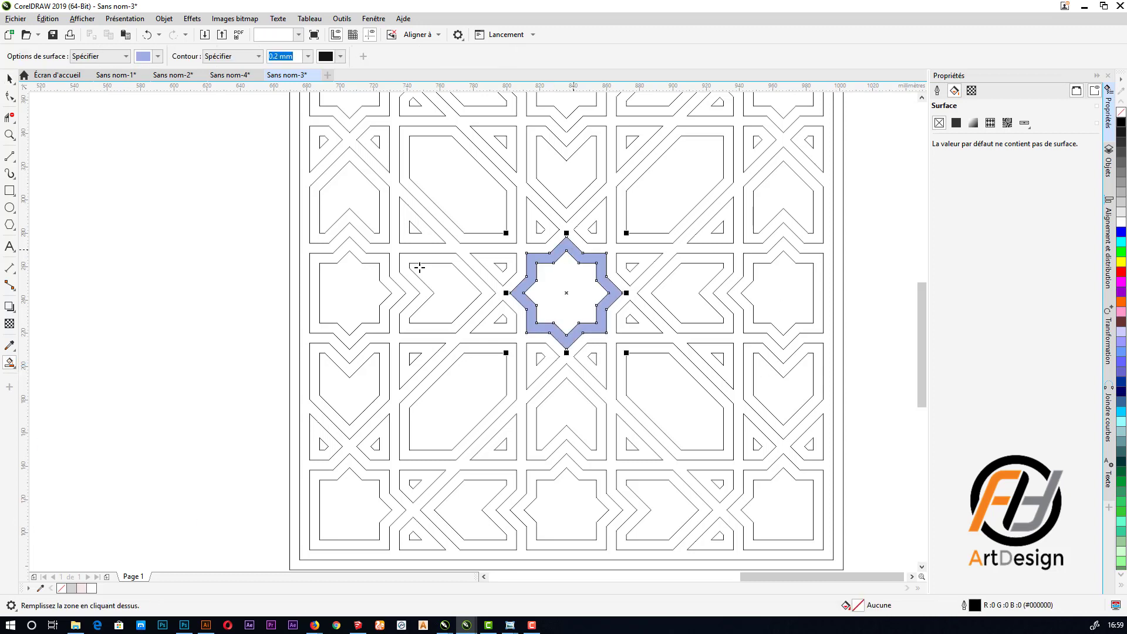
{"action": "left_click", "coordinate": [544, 226]}
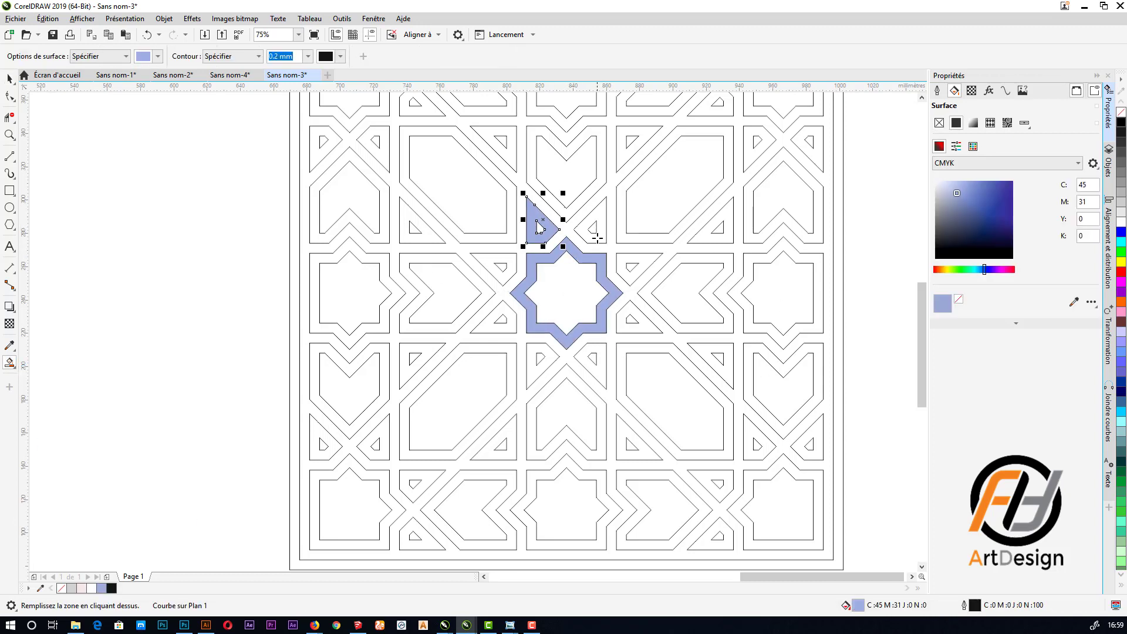
{"action": "key", "text": "ctrl+z"}
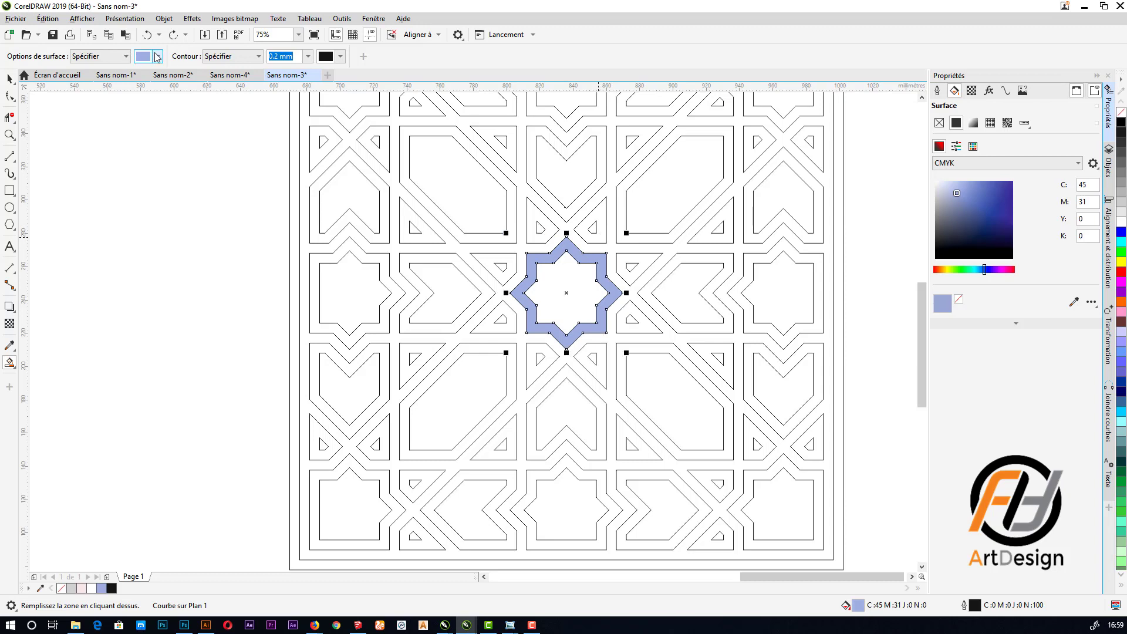
- Smart-fill the frames of the eight small triangles around the central star with the darker blue C84 M66 Y6 K12
{"action": "left_click", "coordinate": [158, 57]}
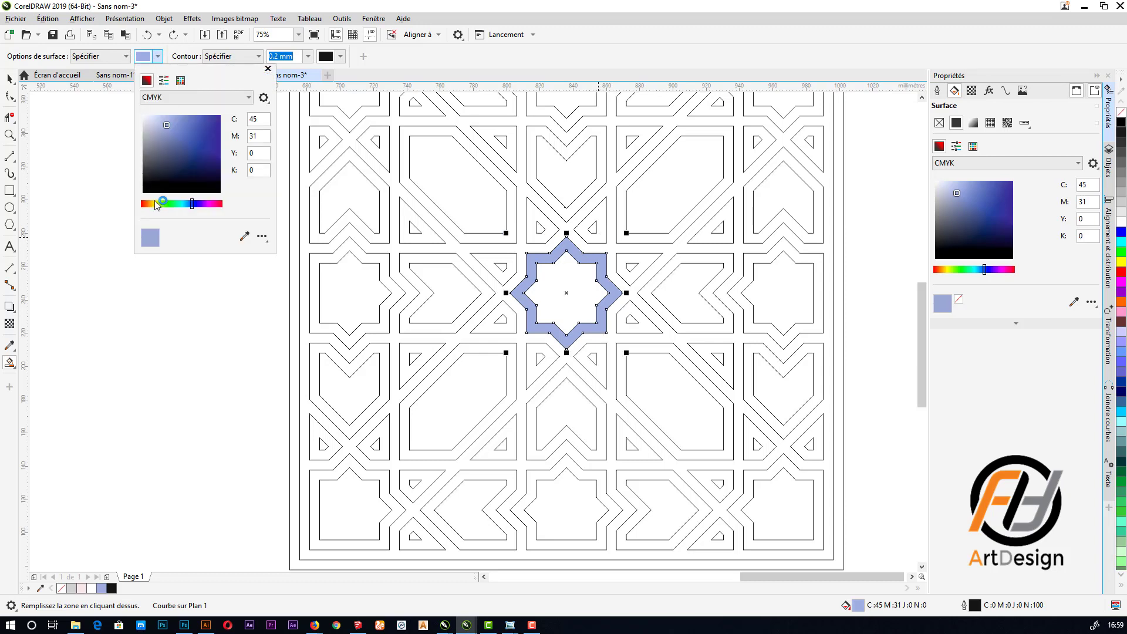
{"action": "left_click", "coordinate": [186, 147]}
{"action": "left_click", "coordinate": [540, 223]}
{"action": "left_click", "coordinate": [499, 267]}
{"action": "left_click", "coordinate": [499, 319]}
{"action": "left_click", "coordinate": [540, 367]}
{"action": "left_click", "coordinate": [591, 367]}
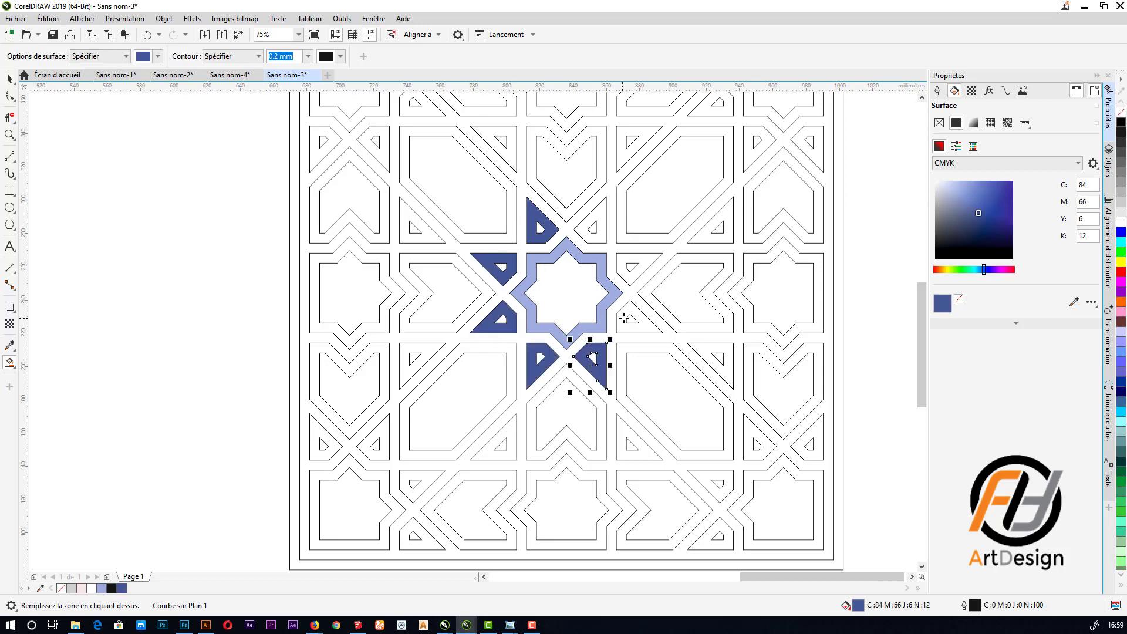
{"action": "left_click", "coordinate": [635, 267]}
{"action": "left_click", "coordinate": [635, 319]}
- Smart-fill the frames of the arrow shapes and large hexagons around the central star with dark blue C100 M82 Y7 K33
{"action": "left_click", "coordinate": [194, 162]}
{"action": "left_click", "coordinate": [621, 176]}
{"action": "left_click", "coordinate": [535, 153]}
{"action": "left_click", "coordinate": [692, 258]}
{"action": "left_click", "coordinate": [621, 405]}
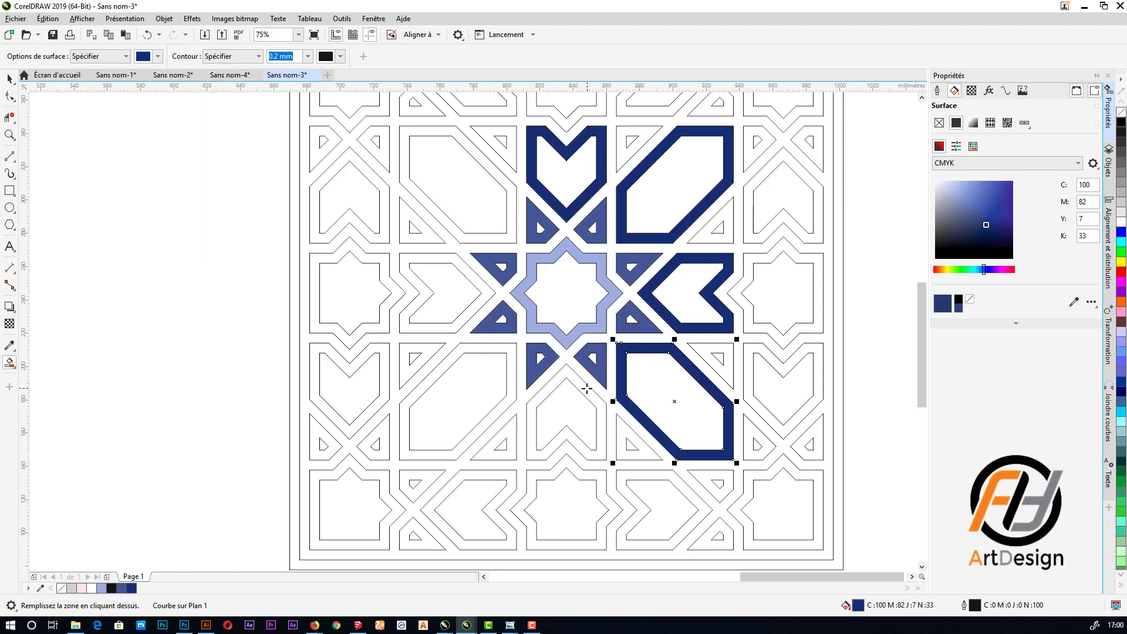
{"action": "left_click", "coordinate": [512, 400]}
{"action": "left_click", "coordinate": [531, 434]}
{"action": "left_click", "coordinate": [512, 211]}
- Smart-fill the interlaced band network between the shapes with light blue C60 M26 Y0 K0
{"action": "left_click", "coordinate": [148, 59]}
{"action": "left_click", "coordinate": [185, 135]}
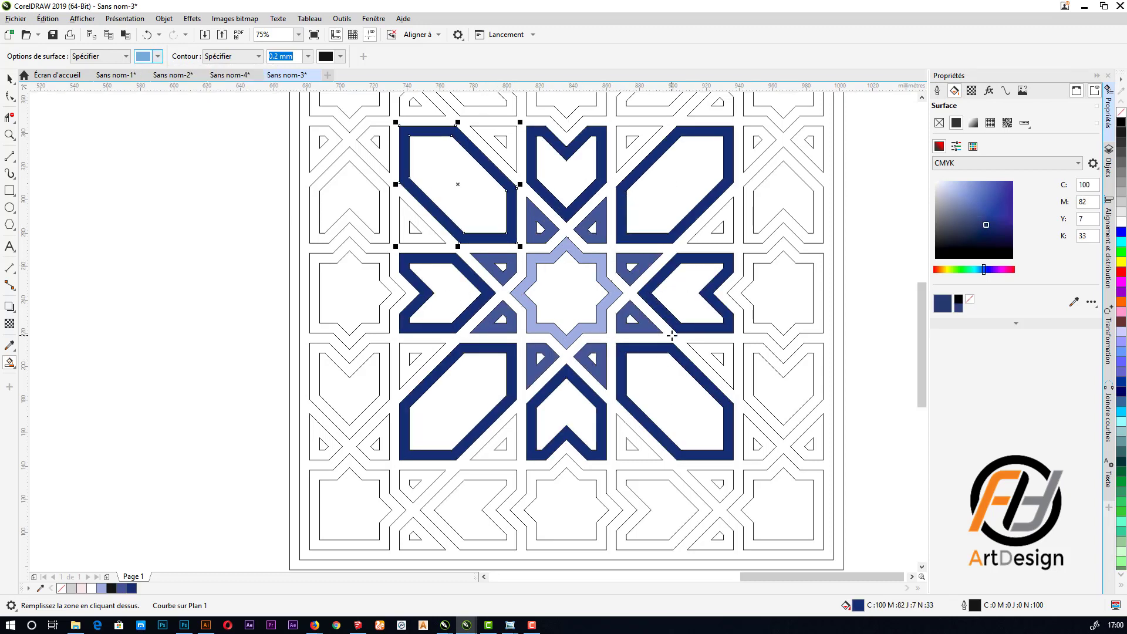
{"action": "left_click", "coordinate": [306, 293]}
- Smart-fill the interiors of the central star and the surrounding hexagons and arrow shapes with green C66 M0 Y57 K0
{"action": "left_click", "coordinate": [158, 57]}
{"action": "left_click", "coordinate": [186, 203]}
{"action": "left_click_drag", "start_coordinate": [186, 204], "coordinate": [198, 205]}
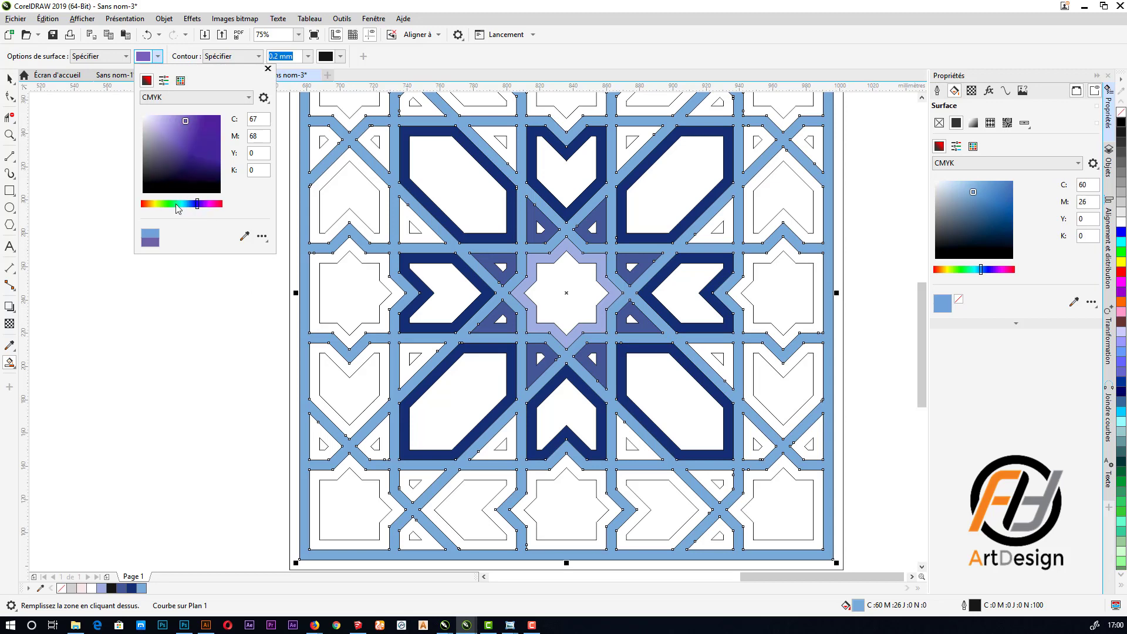
{"action": "left_click", "coordinate": [177, 204]}
{"action": "left_click", "coordinate": [458, 182]}
{"action": "left_click", "coordinate": [676, 182]}
{"action": "left_click", "coordinate": [458, 399]}
{"action": "left_click", "coordinate": [567, 292]}
- Smart-fill the tiny inner areas of the small triangles around the central star with the same green
{"action": "scroll", "coordinate": [604, 223], "scroll_direction": "up", "scroll_amount": 2}
{"action": "left_click", "coordinate": [501, 267]}
{"action": "left_click", "coordinate": [535, 358]}
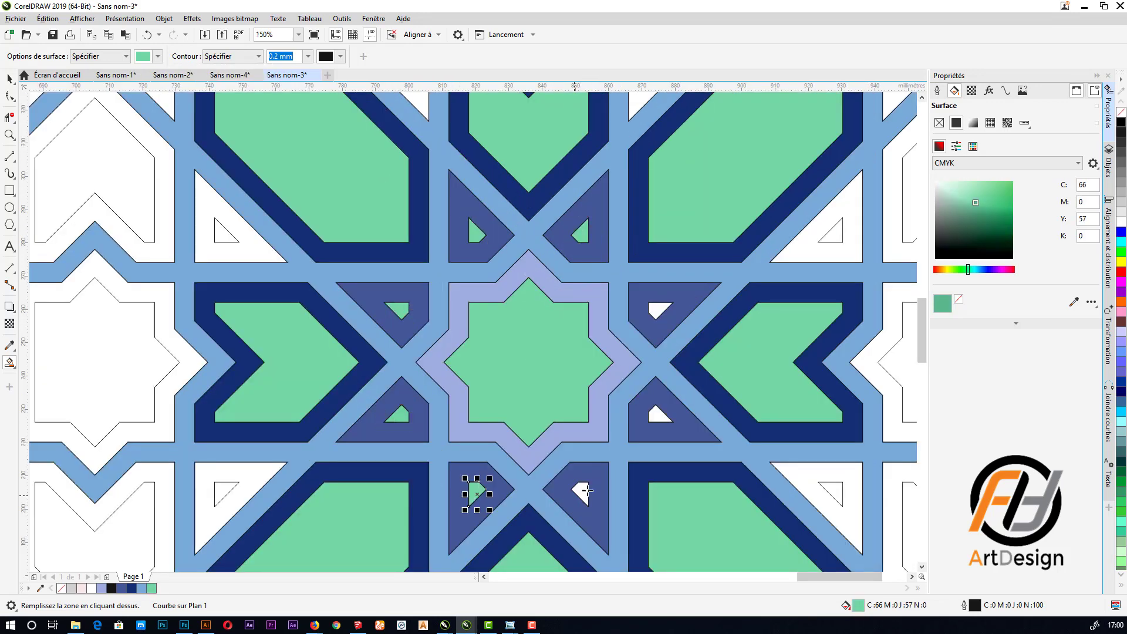
{"action": "left_click", "coordinate": [588, 490]}
{"action": "left_click", "coordinate": [660, 414]}
{"action": "left_click", "coordinate": [660, 308]}
{"action": "scroll", "coordinate": [659, 307], "scroll_direction": "down", "scroll_amount": 2}
- Undo all the Smart Fill colours applied to the line copy of the pattern
{"action": "key", "text": "space"}
{"action": "key", "text": "Tab"}
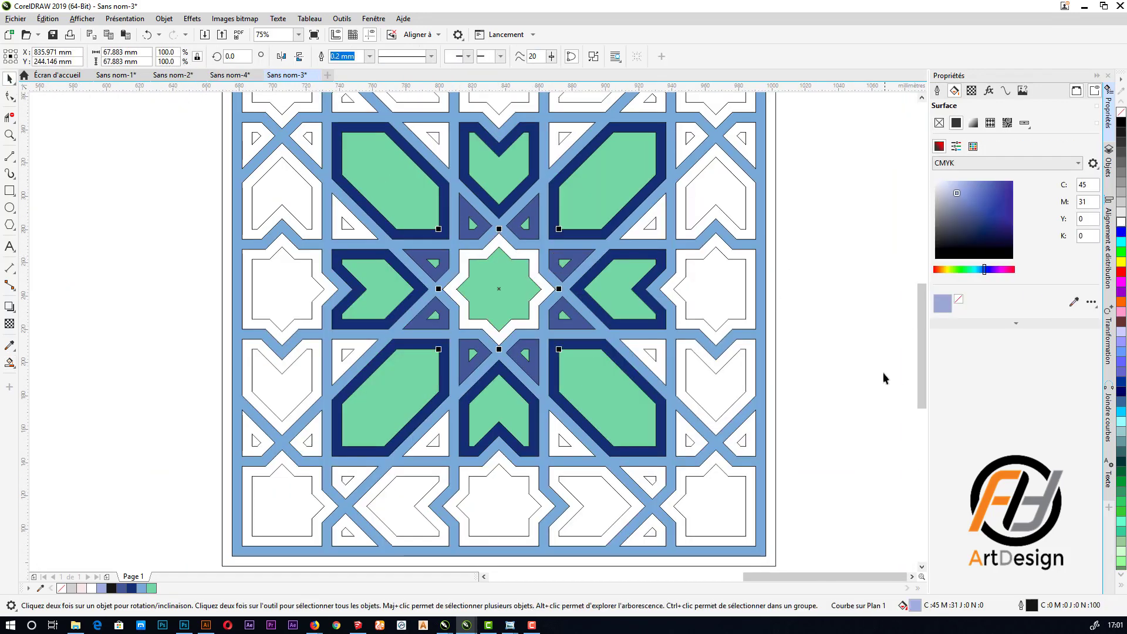
{"action": "key", "text": "Tab"}
{"action": "scroll", "coordinate": [667, 367], "scroll_direction": "down", "scroll_amount": 2}
{"action": "key", "text": "Escape"}
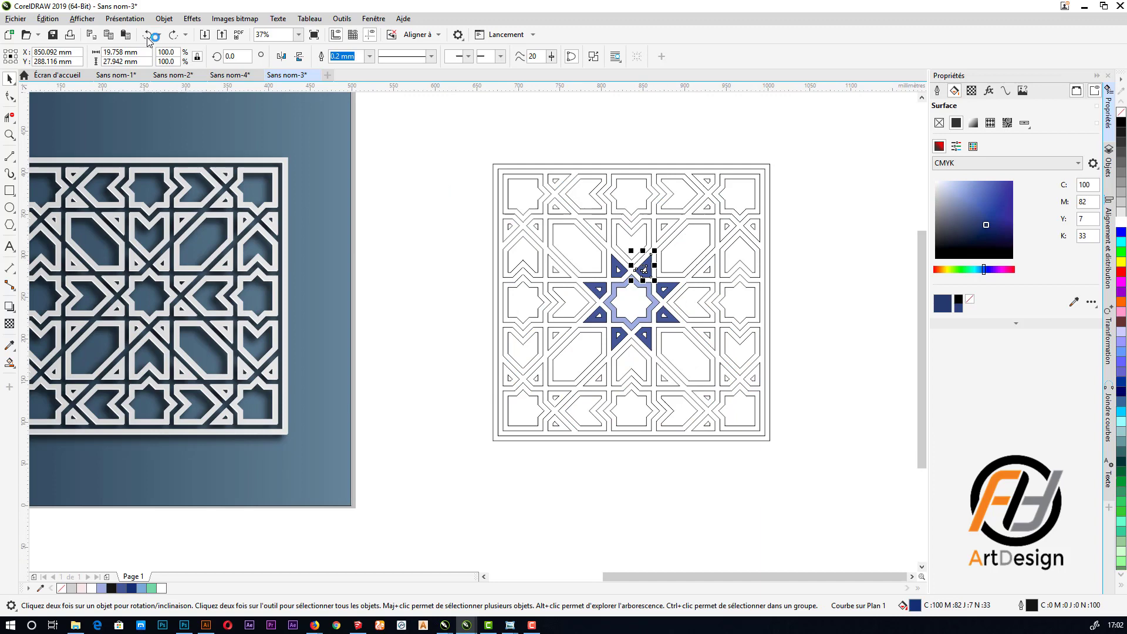
{"action": "key", "text": "ctrl+z"}
{"action": "key", "text": "ctrl+z"}
{"action": "key", "text": "ctrl+z"}
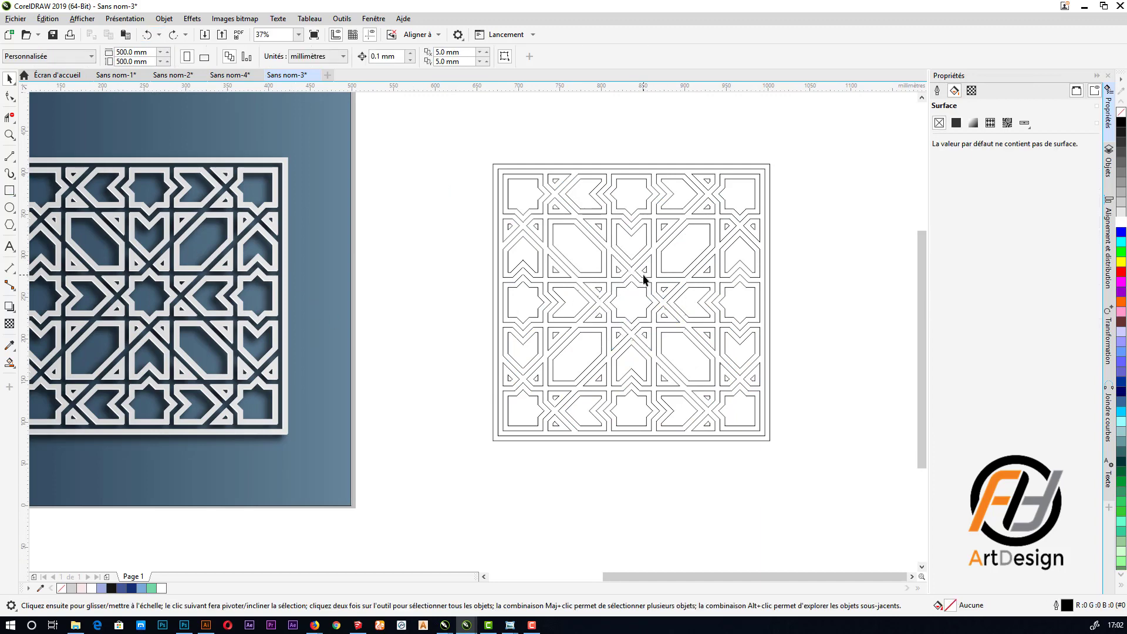
{"action": "scroll", "coordinate": [657, 304], "scroll_direction": "down", "scroll_amount": 1}
{"action": "scroll", "coordinate": [658, 305], "scroll_direction": "up", "scroll_amount": 3}
{"action": "scroll", "coordinate": [558, 301], "scroll_direction": "down", "scroll_amount": 2}
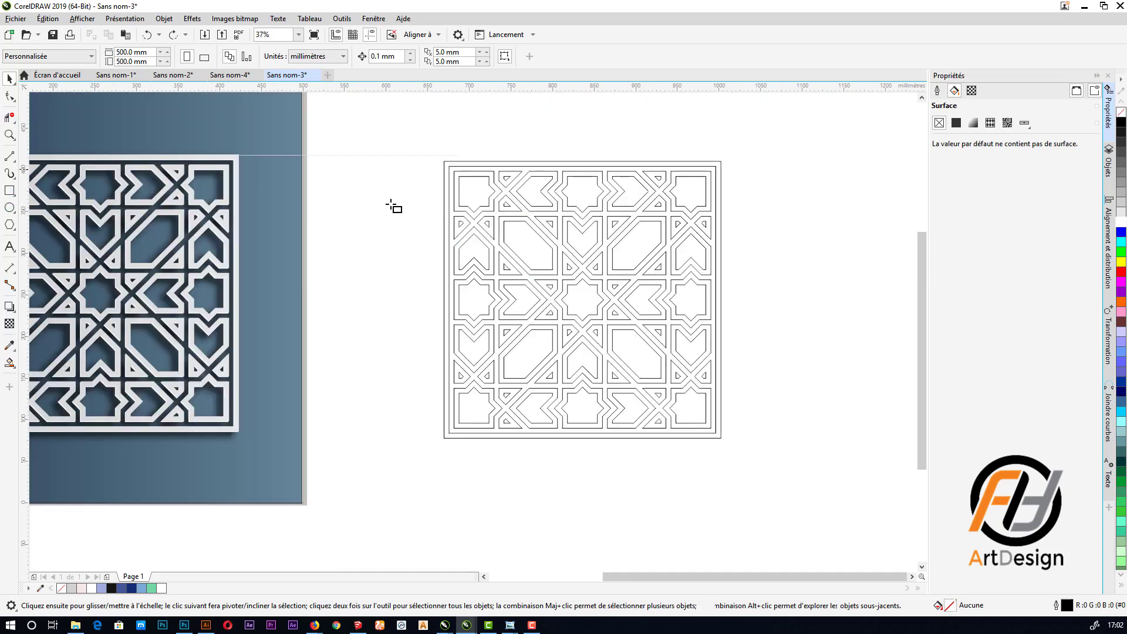
- Draw a rectangle about 260.7 mm square over the line copy, its corners at the centres of the four corner stars
{"action": "key", "text": "F6"}
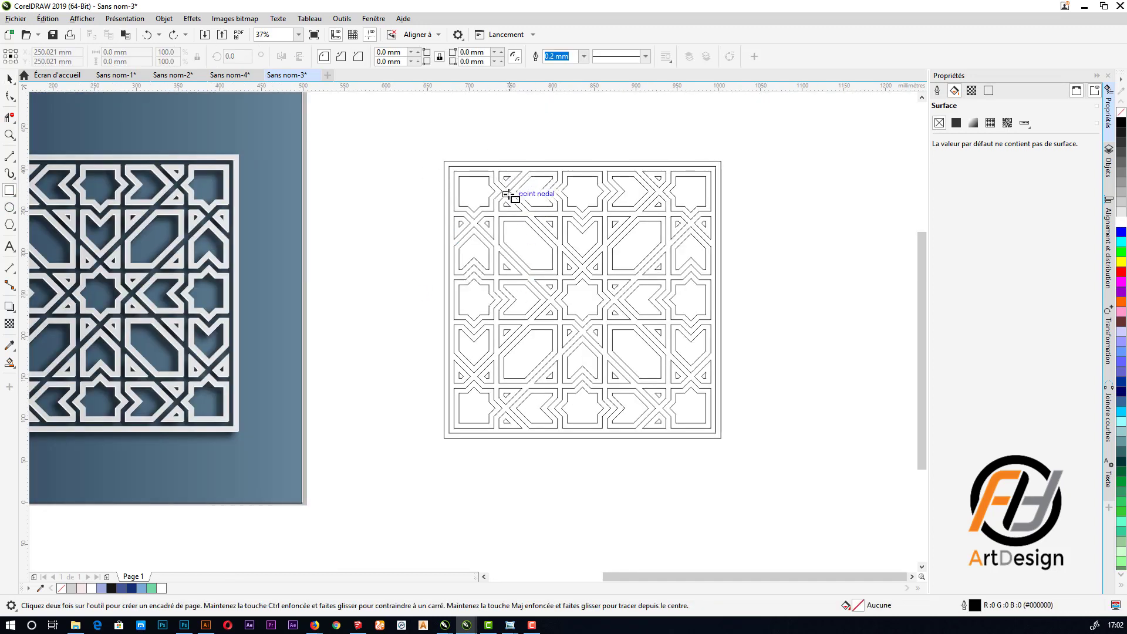
{"action": "left_click_drag", "start_coordinate": [516, 191], "coordinate": [648, 408]}
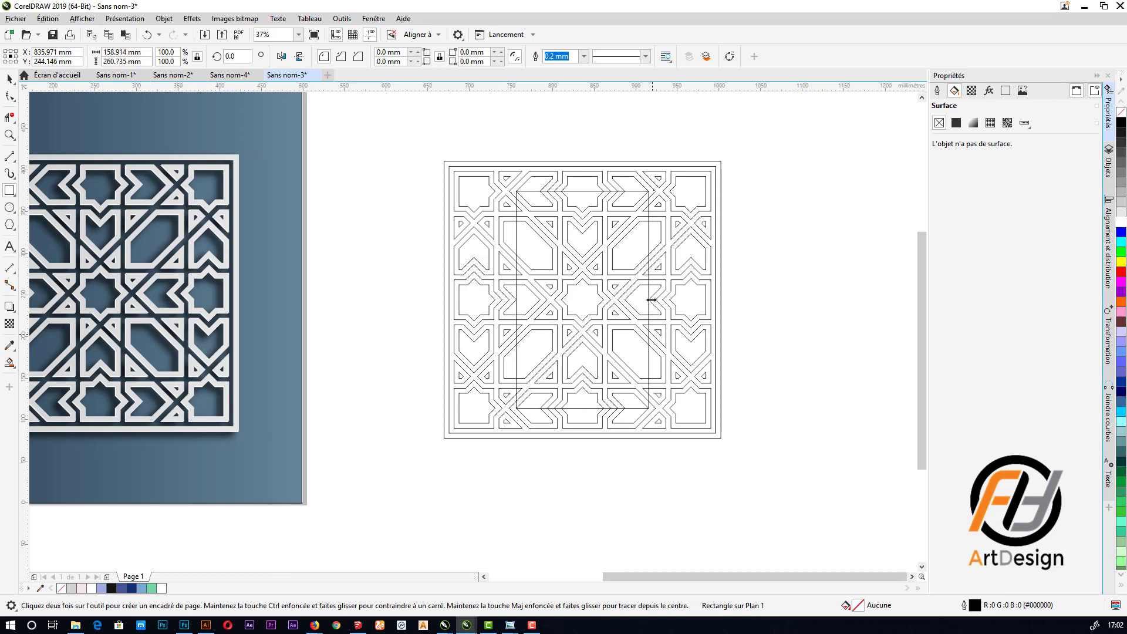
{"action": "left_click_drag", "start_coordinate": [650, 300], "coordinate": [692, 254]}
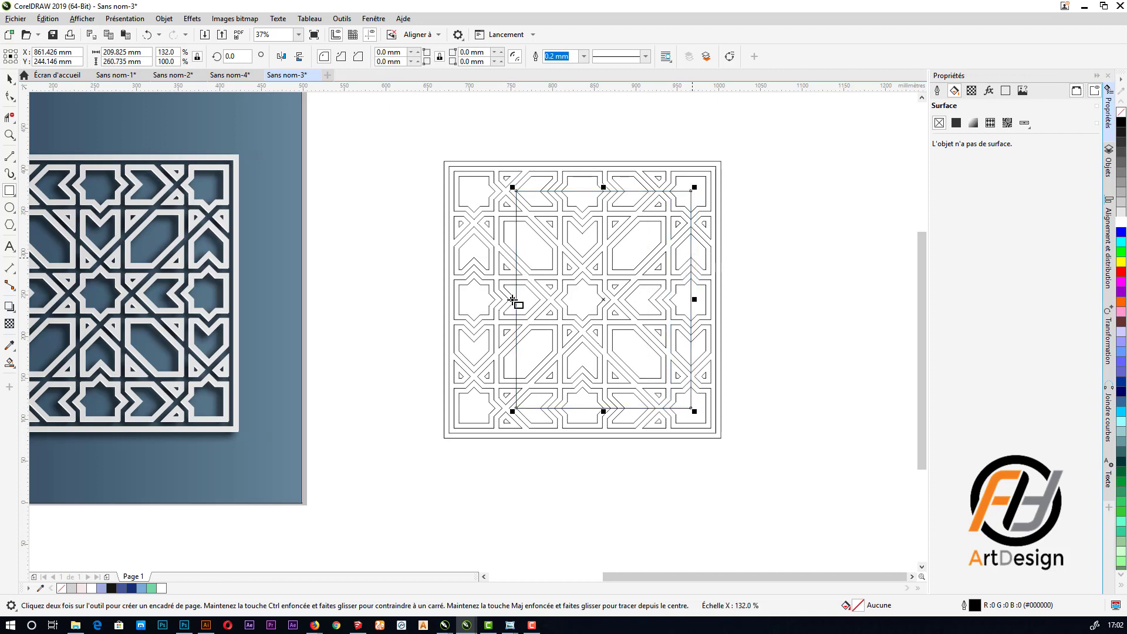
{"action": "left_click_drag", "start_coordinate": [512, 300], "coordinate": [474, 260]}
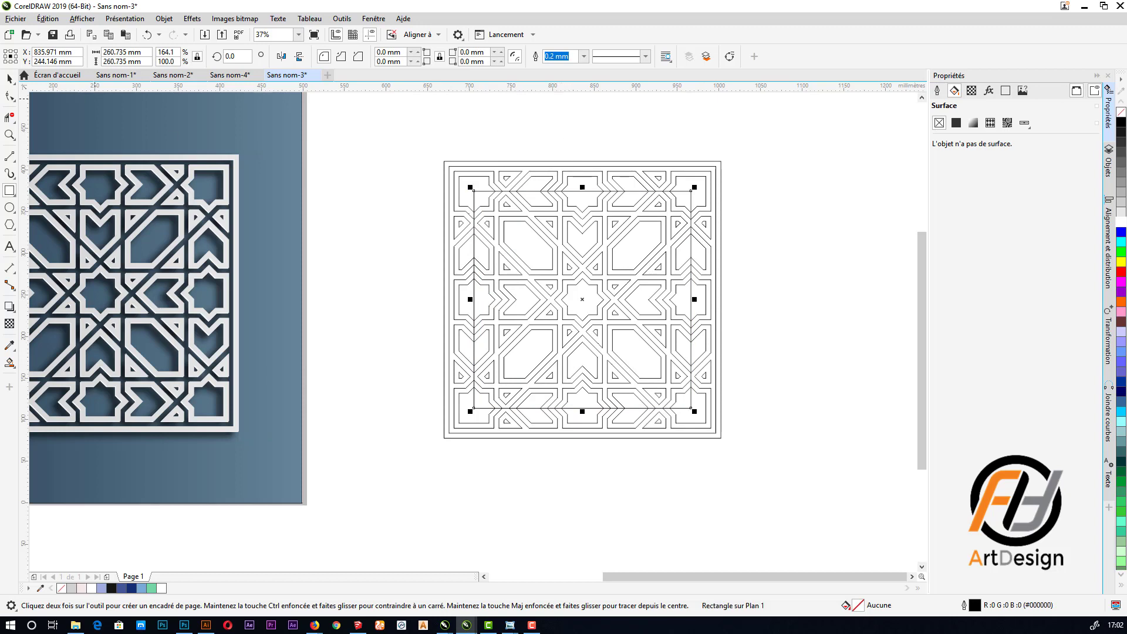
- Trim away all pattern lines and frame lines outside the square with the virtual segment delete tool
{"action": "left_click", "coordinate": [10, 117]}
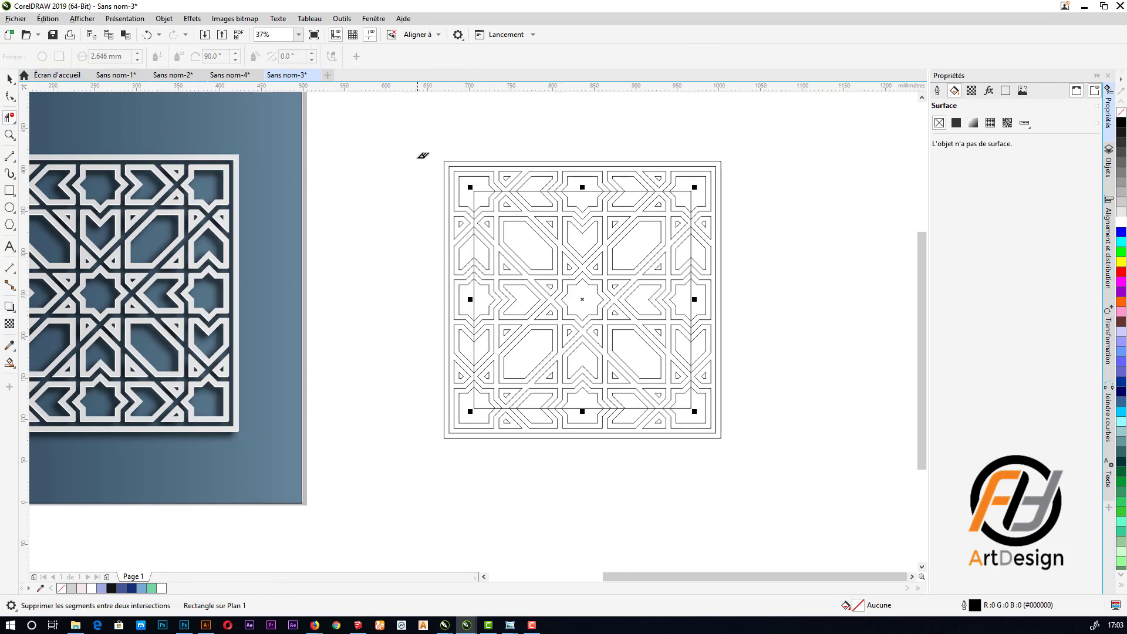
{"action": "left_click_drag", "start_coordinate": [812, 156], "coordinate": [709, 471]}
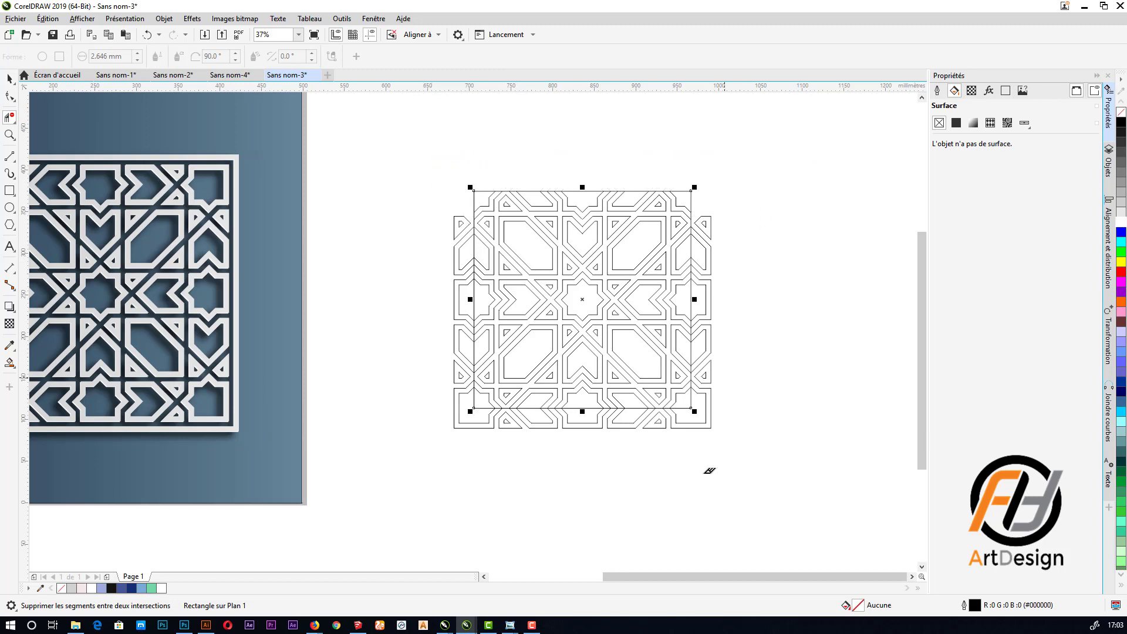
{"action": "left_click_drag", "start_coordinate": [760, 208], "coordinate": [772, 158]}
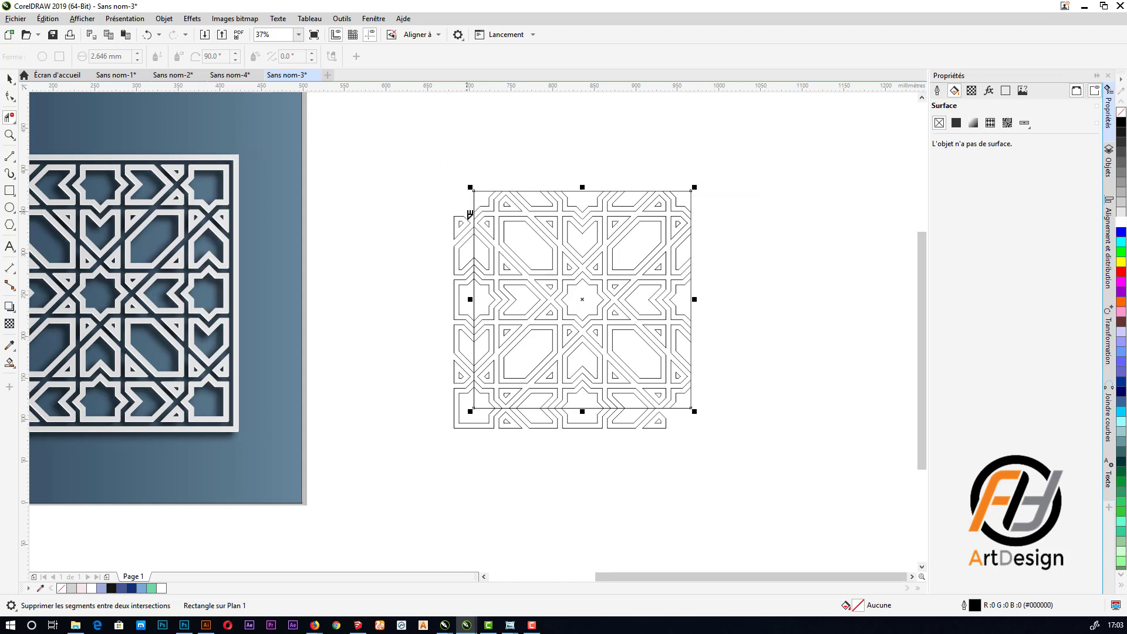
{"action": "left_click_drag", "start_coordinate": [706, 409], "coordinate": [405, 481]}
- Delete the square boundary around the trimmed pattern, keeping only the open-edged line tile
{"action": "left_click", "coordinate": [9, 77]}
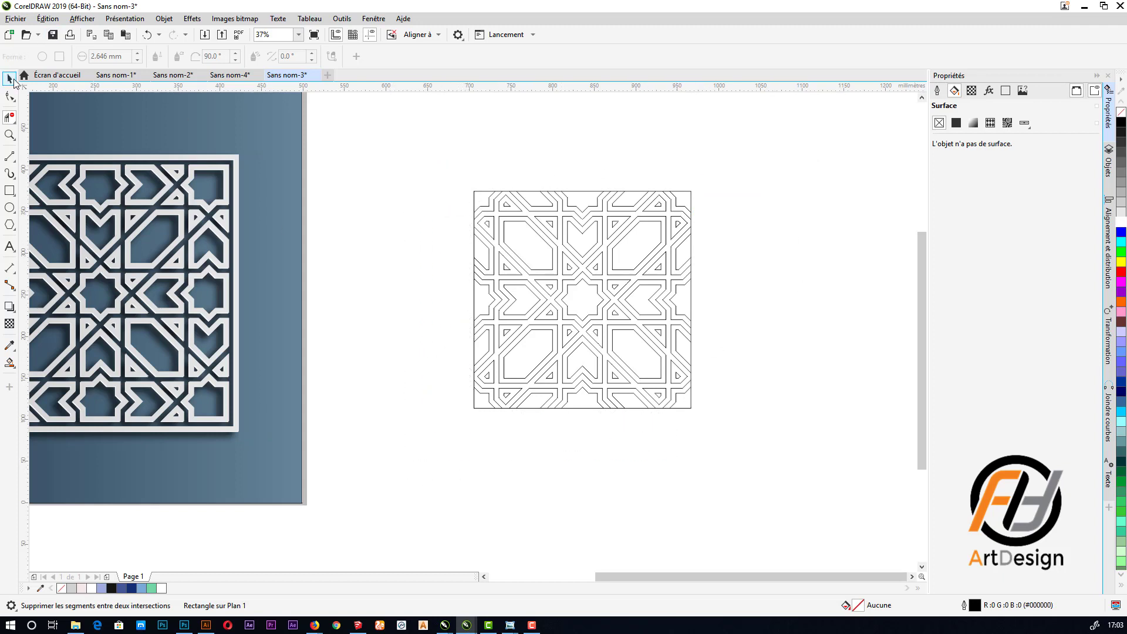
{"action": "left_click", "coordinate": [690, 191]}
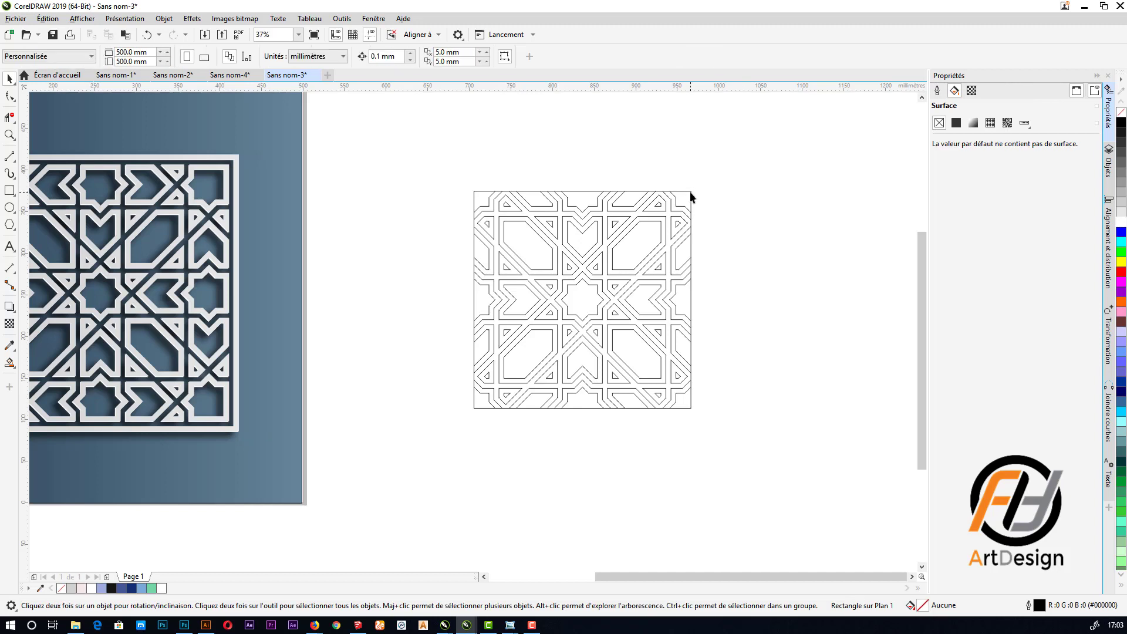
{"action": "left_click", "coordinate": [691, 195]}
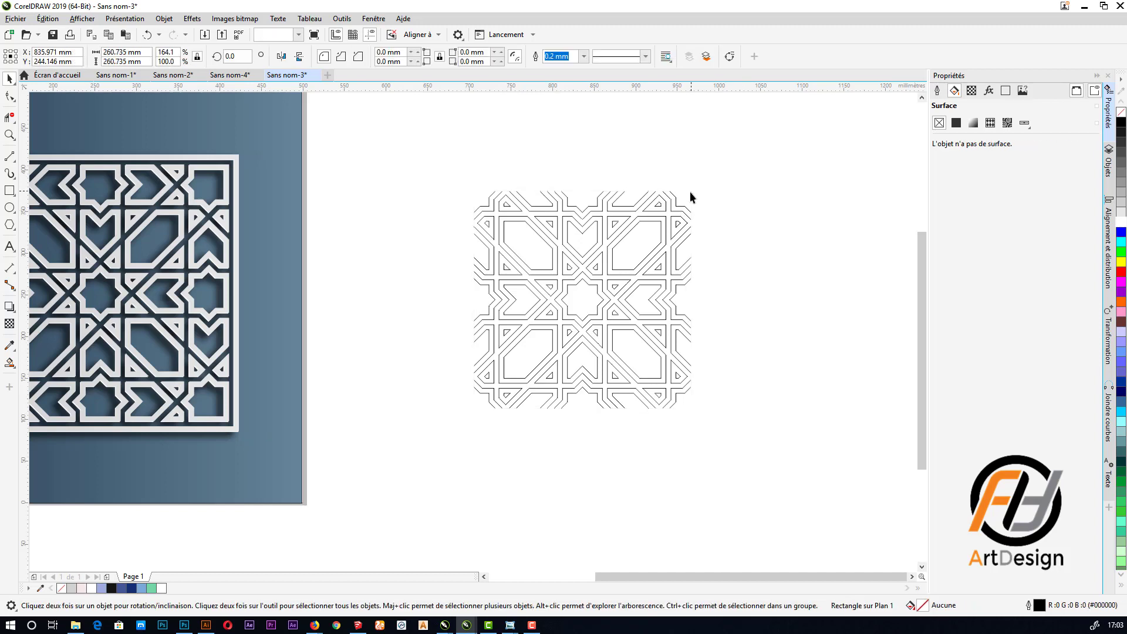
{"action": "key", "text": "Escape"}
- Move the trimmed line tile to the empty area away from the page and scale it down to about 52.4 mm square
{"action": "scroll", "coordinate": [473, 257], "scroll_direction": "down", "scroll_amount": 5}
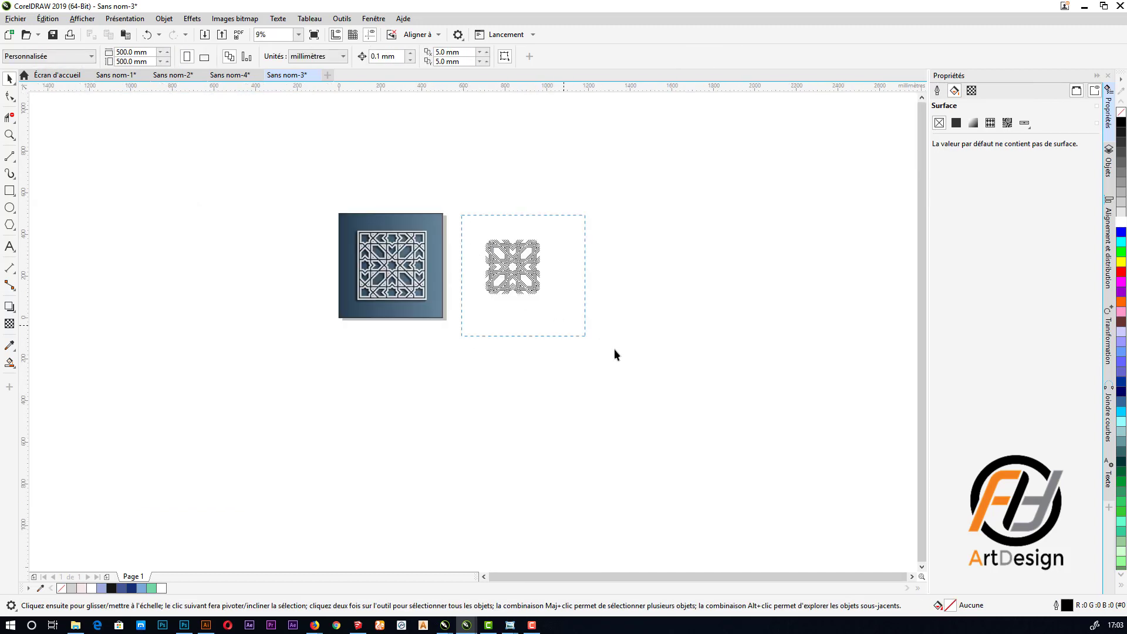
{"action": "left_click", "coordinate": [515, 272]}
{"action": "left_click_drag", "start_coordinate": [513, 267], "coordinate": [638, 206]}
{"action": "scroll", "coordinate": [636, 211], "scroll_direction": "up", "scroll_amount": 5}
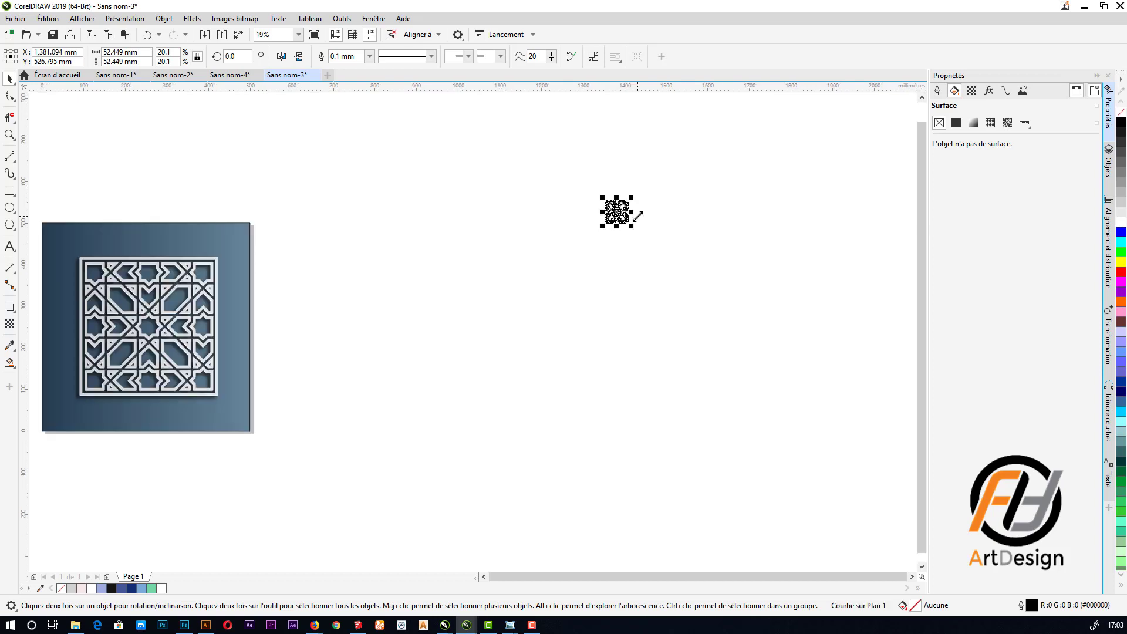
{"action": "scroll", "coordinate": [638, 233], "scroll_direction": "down", "scroll_amount": 2}
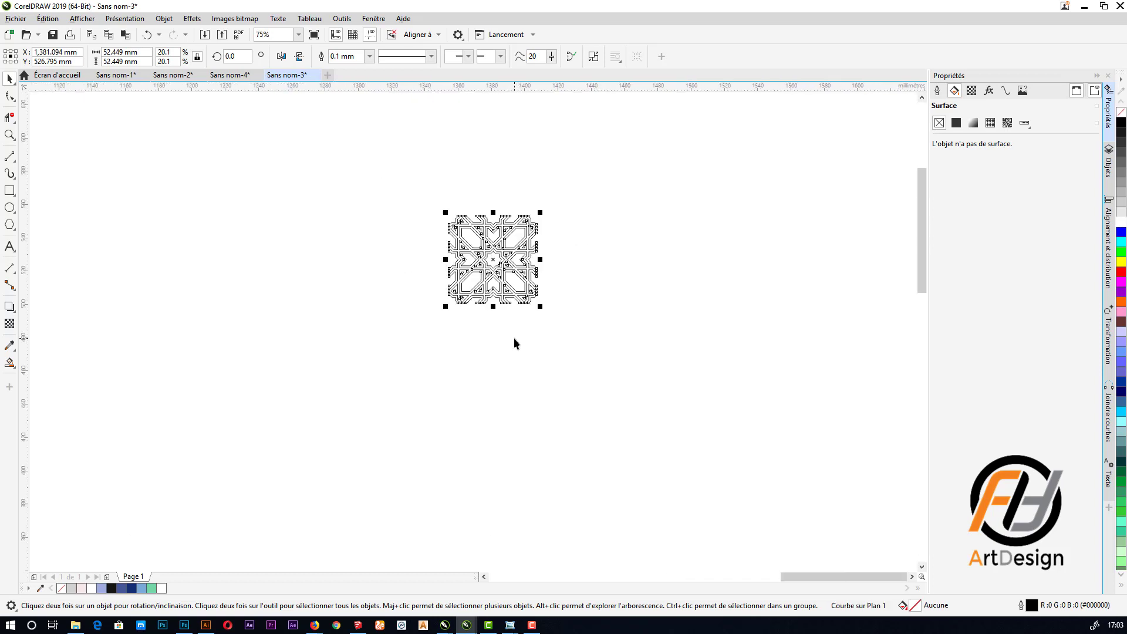
{"action": "left_click", "coordinate": [792, 311]}
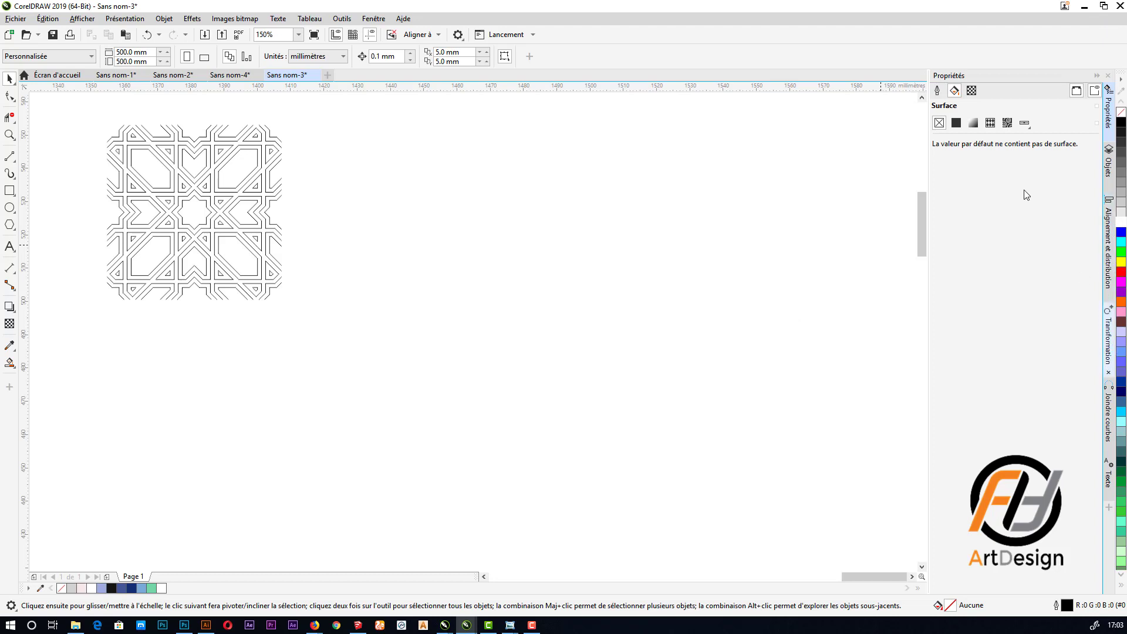
- Duplicate the tile three times to the right with a relative position offset of X 52.449 mm, Y 0 mm, forming a row of four
{"action": "key", "text": "alt+F8"}
{"action": "left_click", "coordinate": [973, 92]}
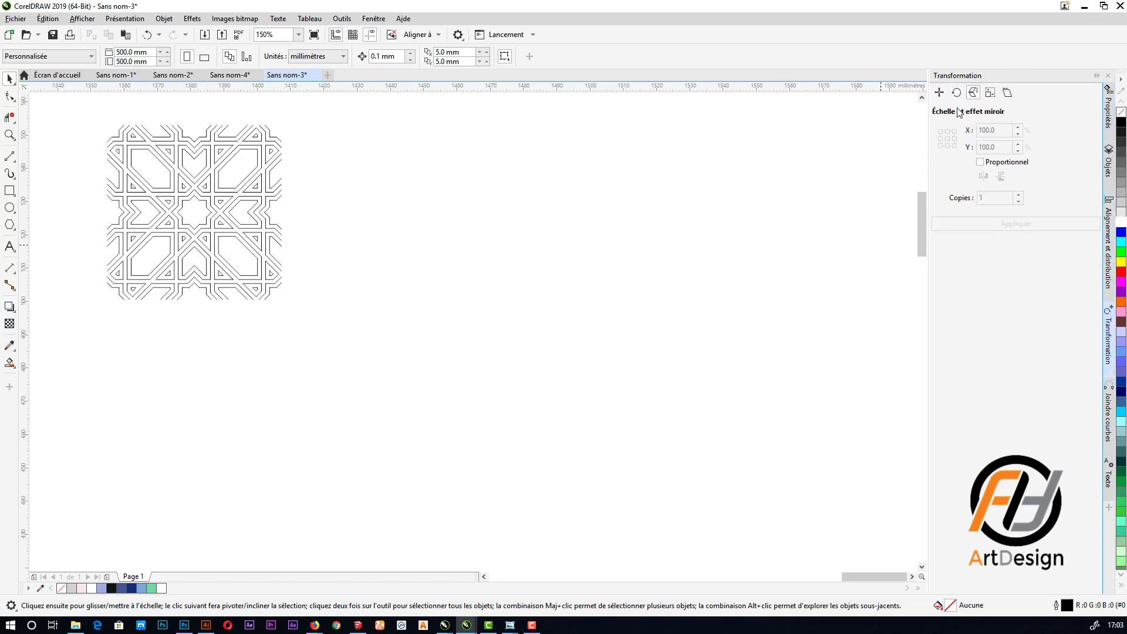
{"action": "left_click", "coordinate": [940, 92]}
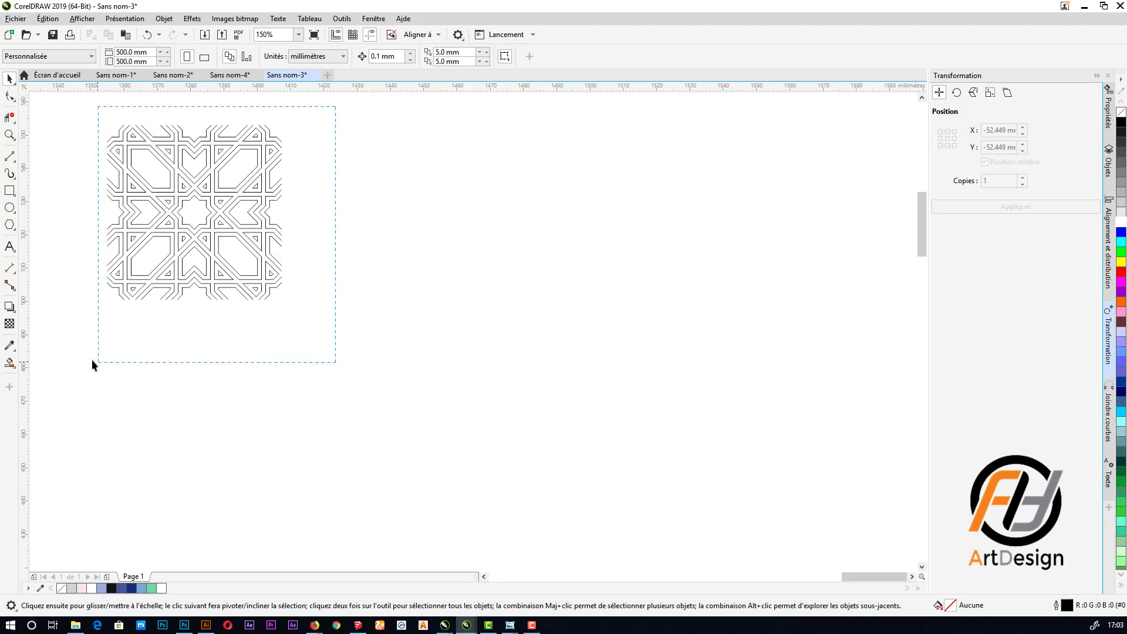
{"action": "left_click_drag", "start_coordinate": [92, 364], "coordinate": [88, 361]}
{"action": "left_click", "coordinate": [955, 138]}
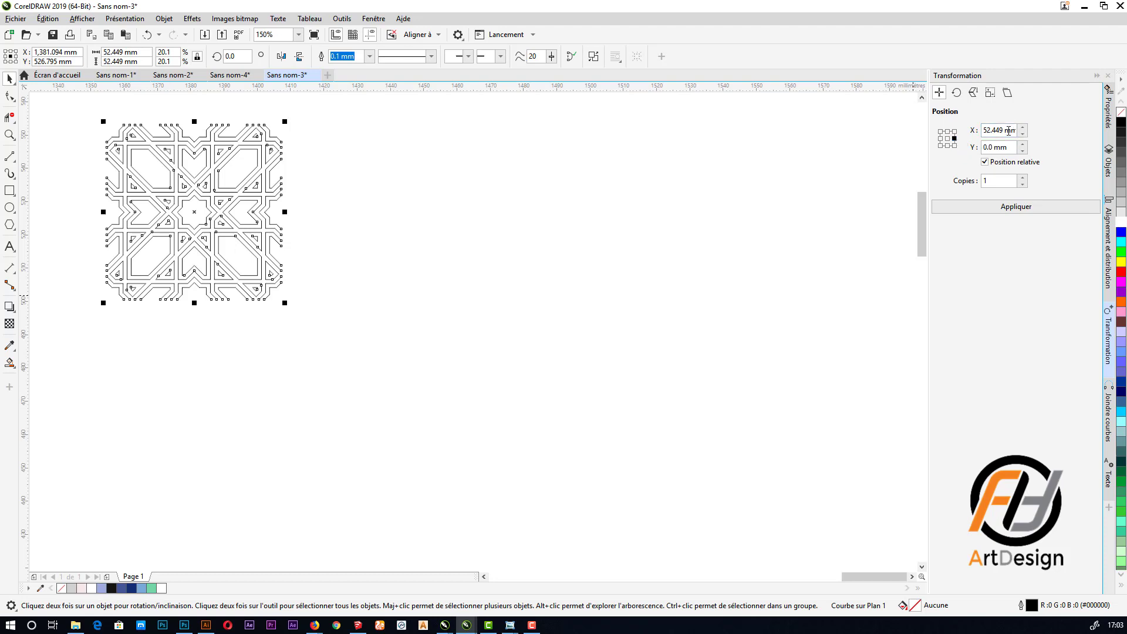
{"action": "left_click", "coordinate": [985, 162]}
{"action": "left_click", "coordinate": [986, 162]}
{"action": "left_click", "coordinate": [1025, 209]}
{"action": "left_click", "coordinate": [1023, 213]}
{"action": "left_click", "coordinate": [1023, 213]}
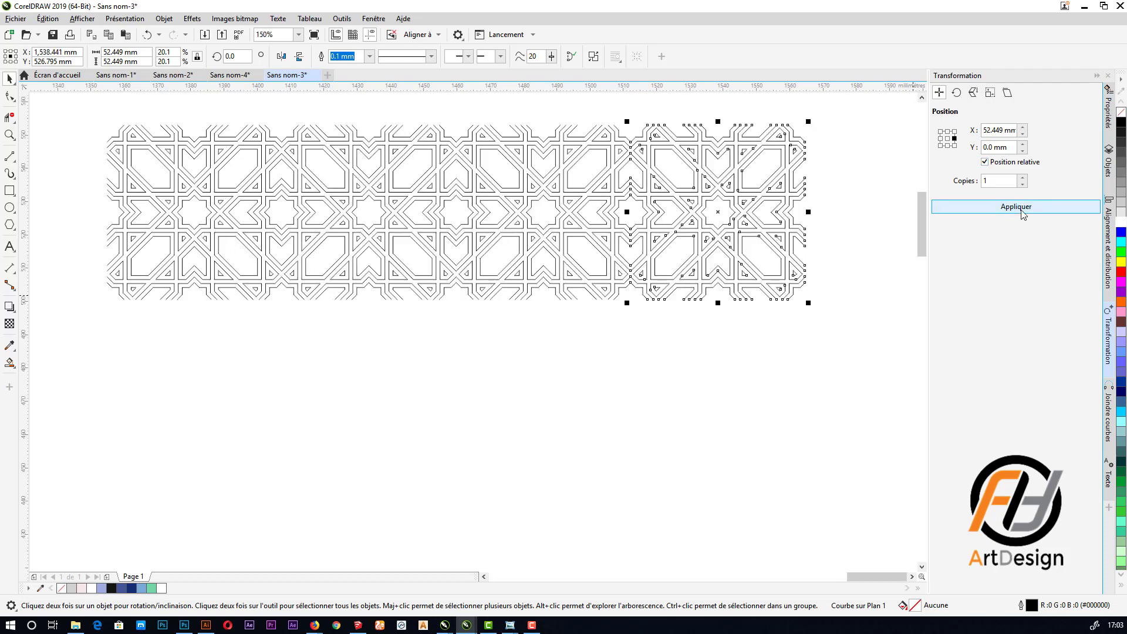
- Duplicate the whole row of four tiles downwards twice with a relative offset of X 0 mm, Y -52.449 mm
{"action": "left_click_drag", "start_coordinate": [856, 111], "coordinate": [324, 328]}
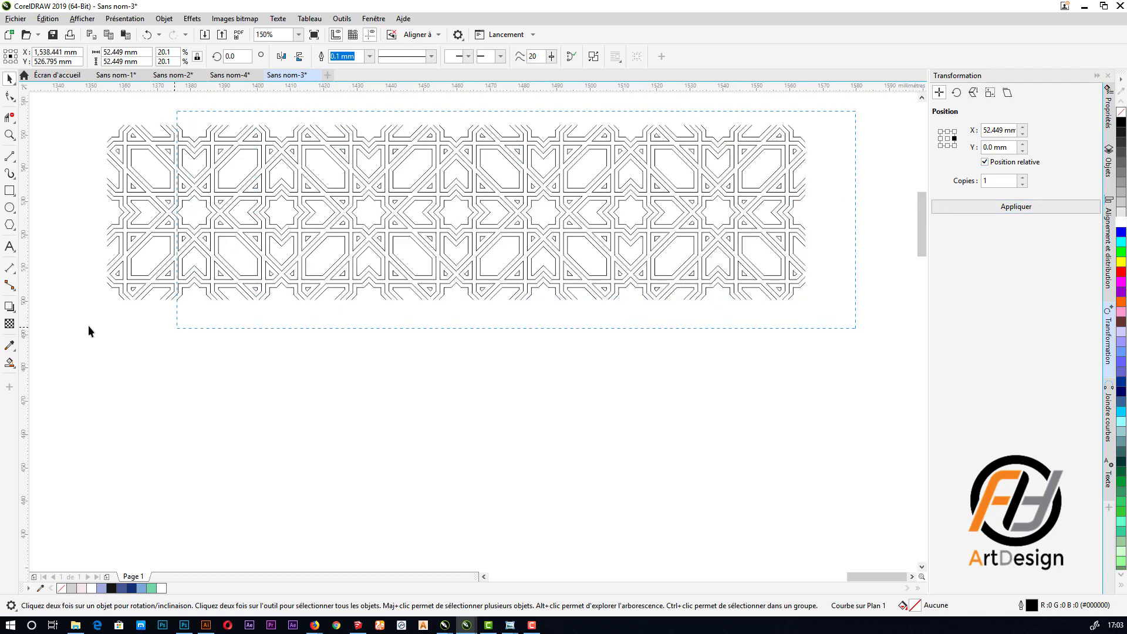
{"action": "left_click_drag", "start_coordinate": [88, 326], "coordinate": [79, 324]}
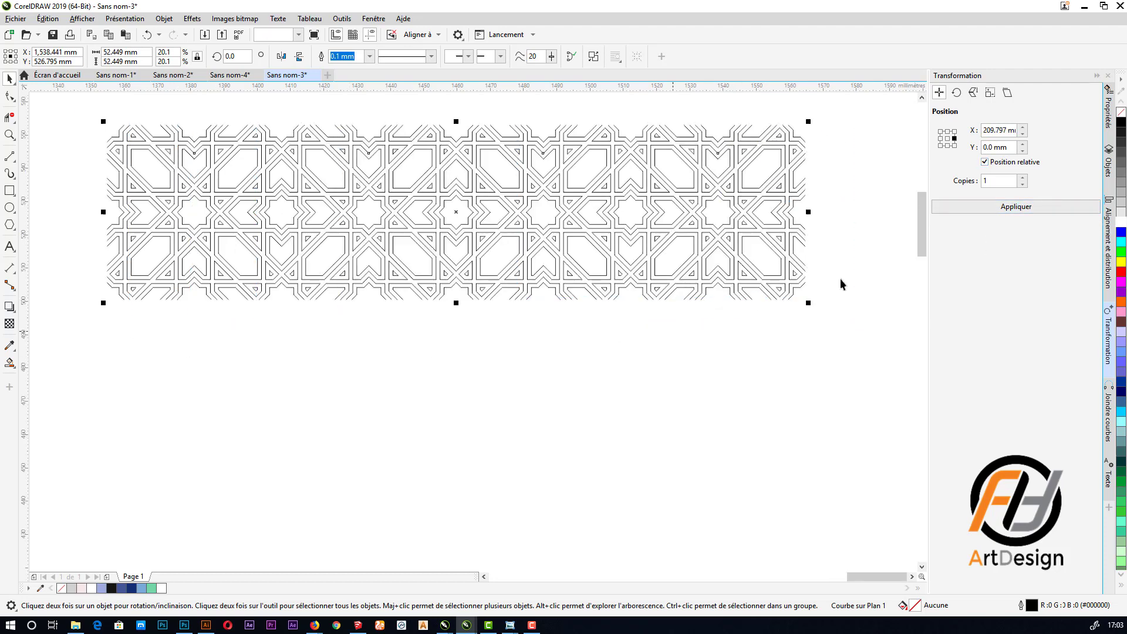
{"action": "left_click", "coordinate": [947, 146]}
{"action": "left_click", "coordinate": [1013, 209]}
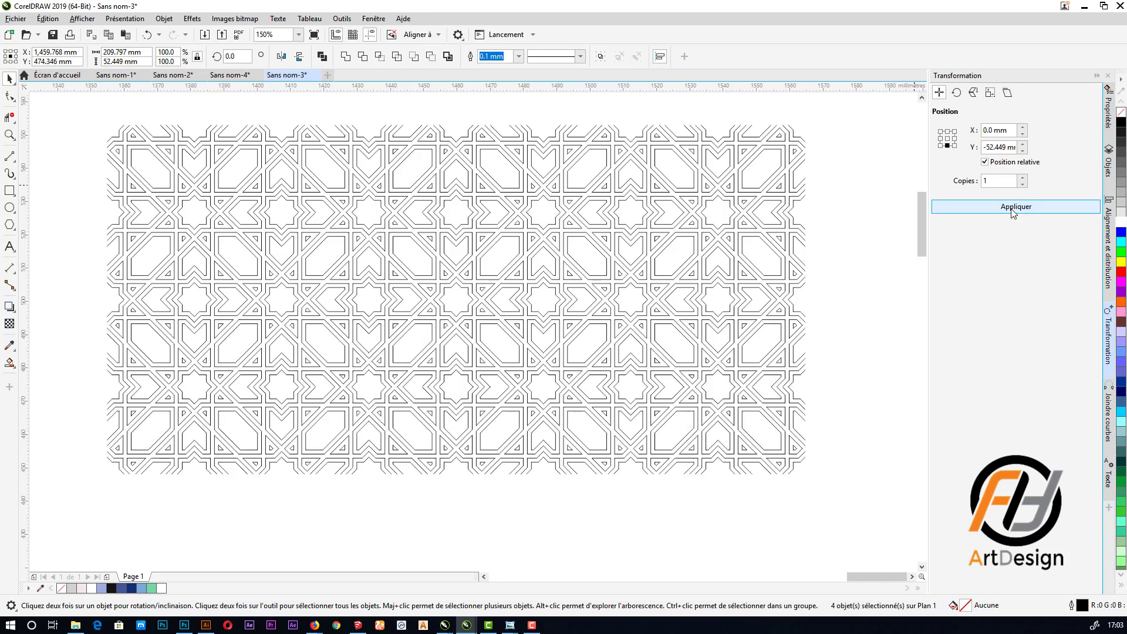
- Deselect the tiles and examine the repeated pattern for continuous lines across the tile joins
{"action": "scroll", "coordinate": [730, 202], "scroll_direction": "down", "scroll_amount": 3}
{"action": "scroll", "coordinate": [730, 201], "scroll_direction": "down", "scroll_amount": 1}
{"action": "scroll", "coordinate": [792, 356], "scroll_direction": "up", "scroll_amount": 2}
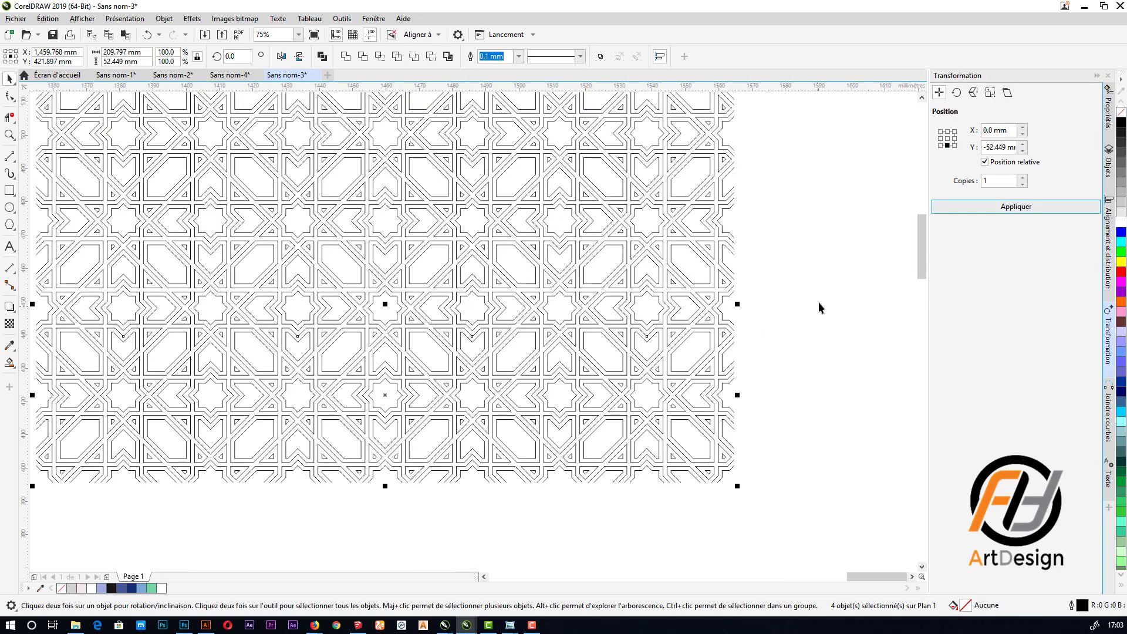
{"action": "left_click", "coordinate": [829, 313]}
{"action": "scroll", "coordinate": [815, 374], "scroll_direction": "down", "scroll_amount": 2}
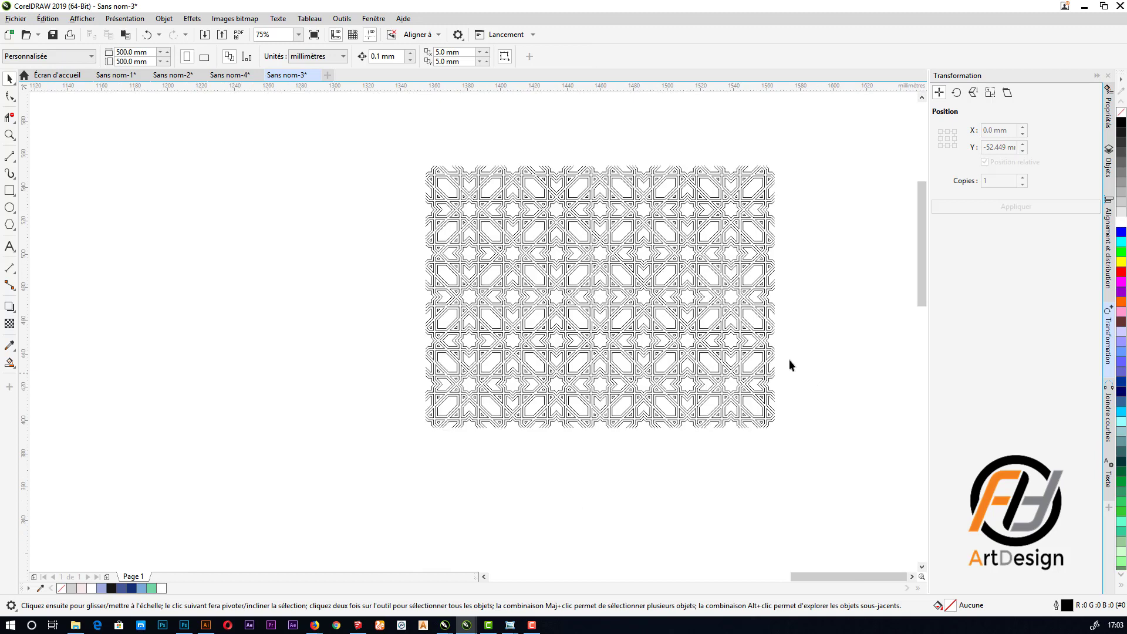
{"action": "scroll", "coordinate": [707, 284], "scroll_direction": "up", "scroll_amount": 2}
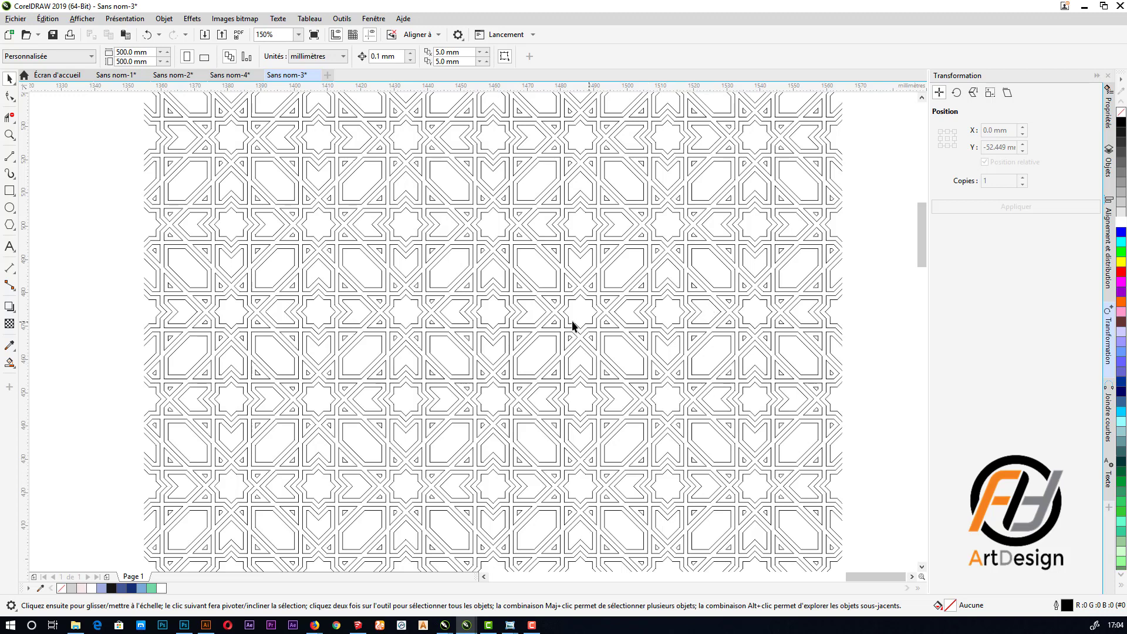
{"action": "scroll", "coordinate": [569, 320], "scroll_direction": "up", "scroll_amount": 2}
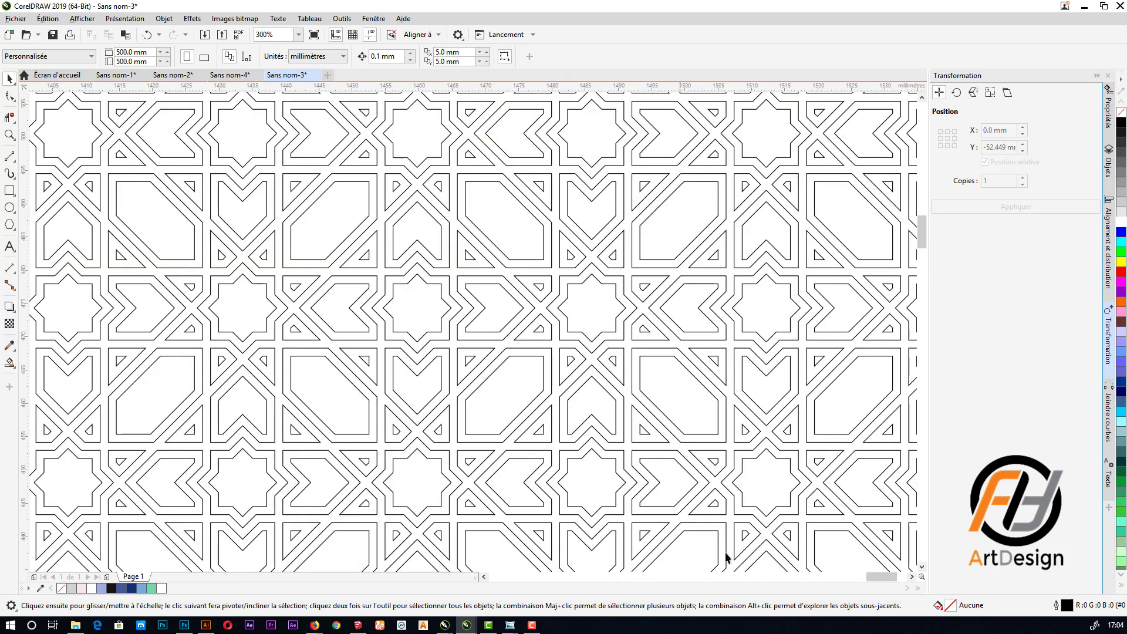